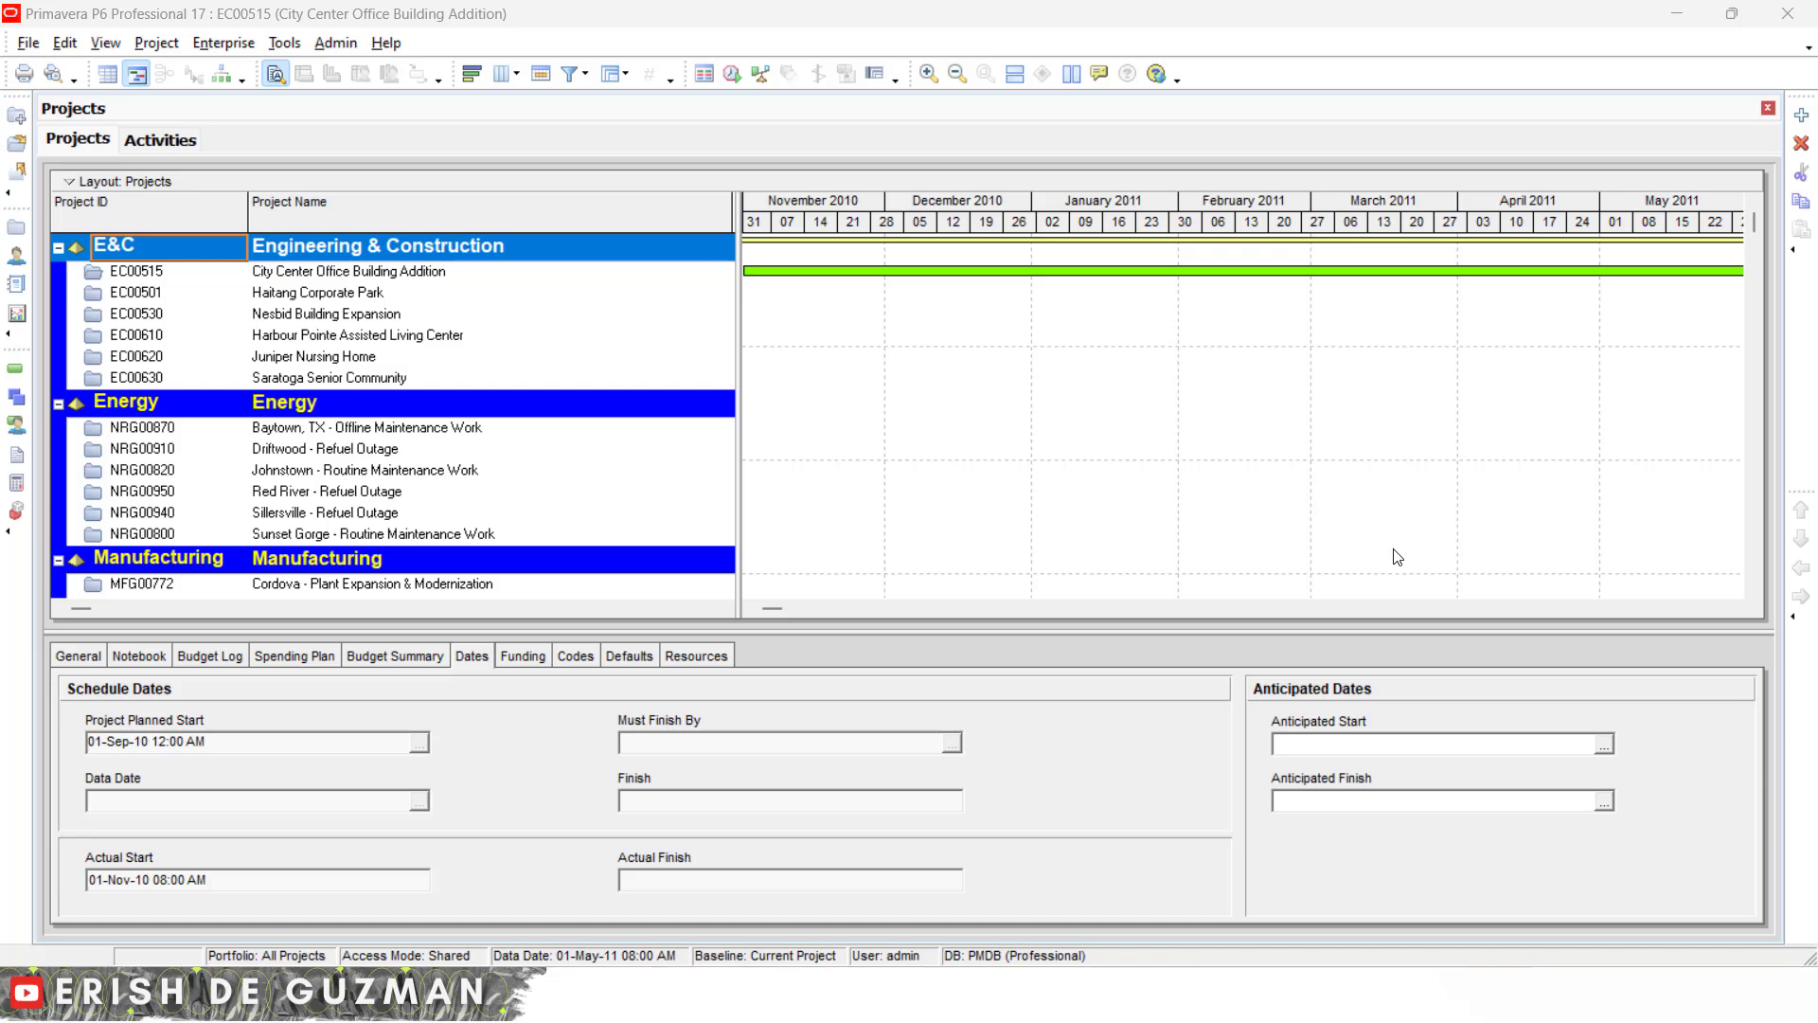
- Open the global Calendars list and browse it, selecting the Trades - 5 Day Workweek calendar
left_click(222, 45)
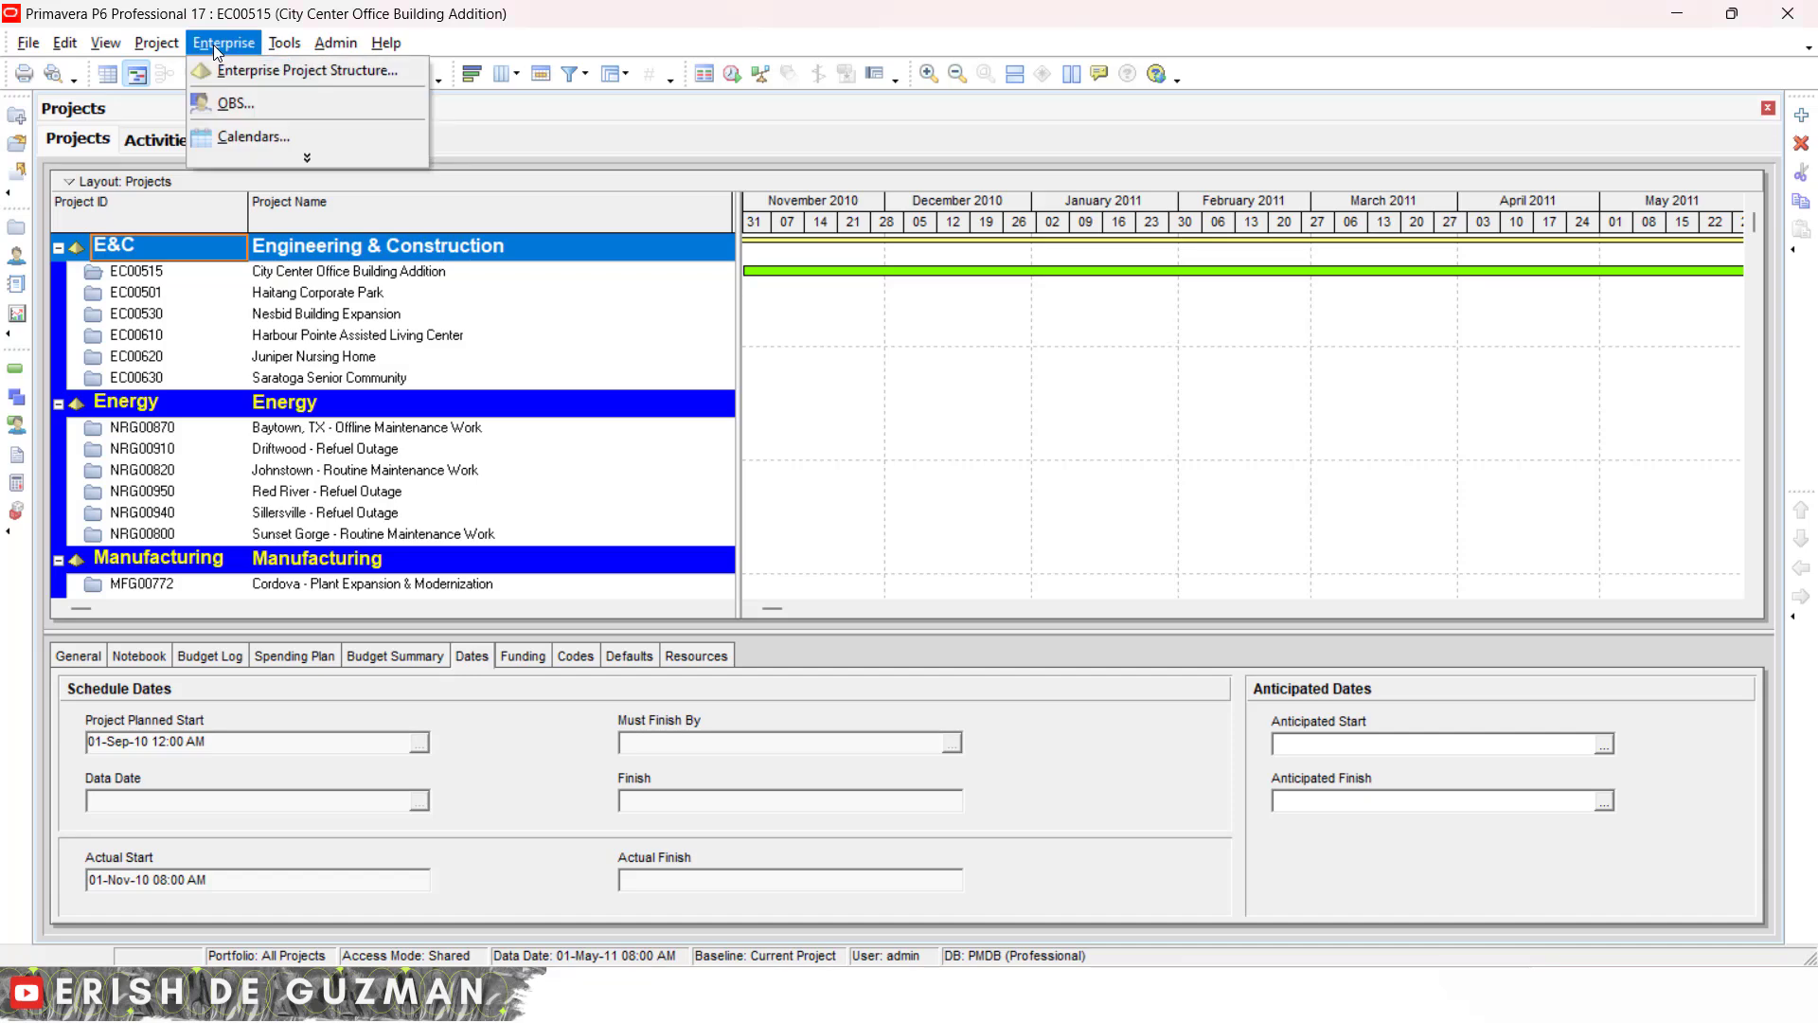
left_click(249, 133)
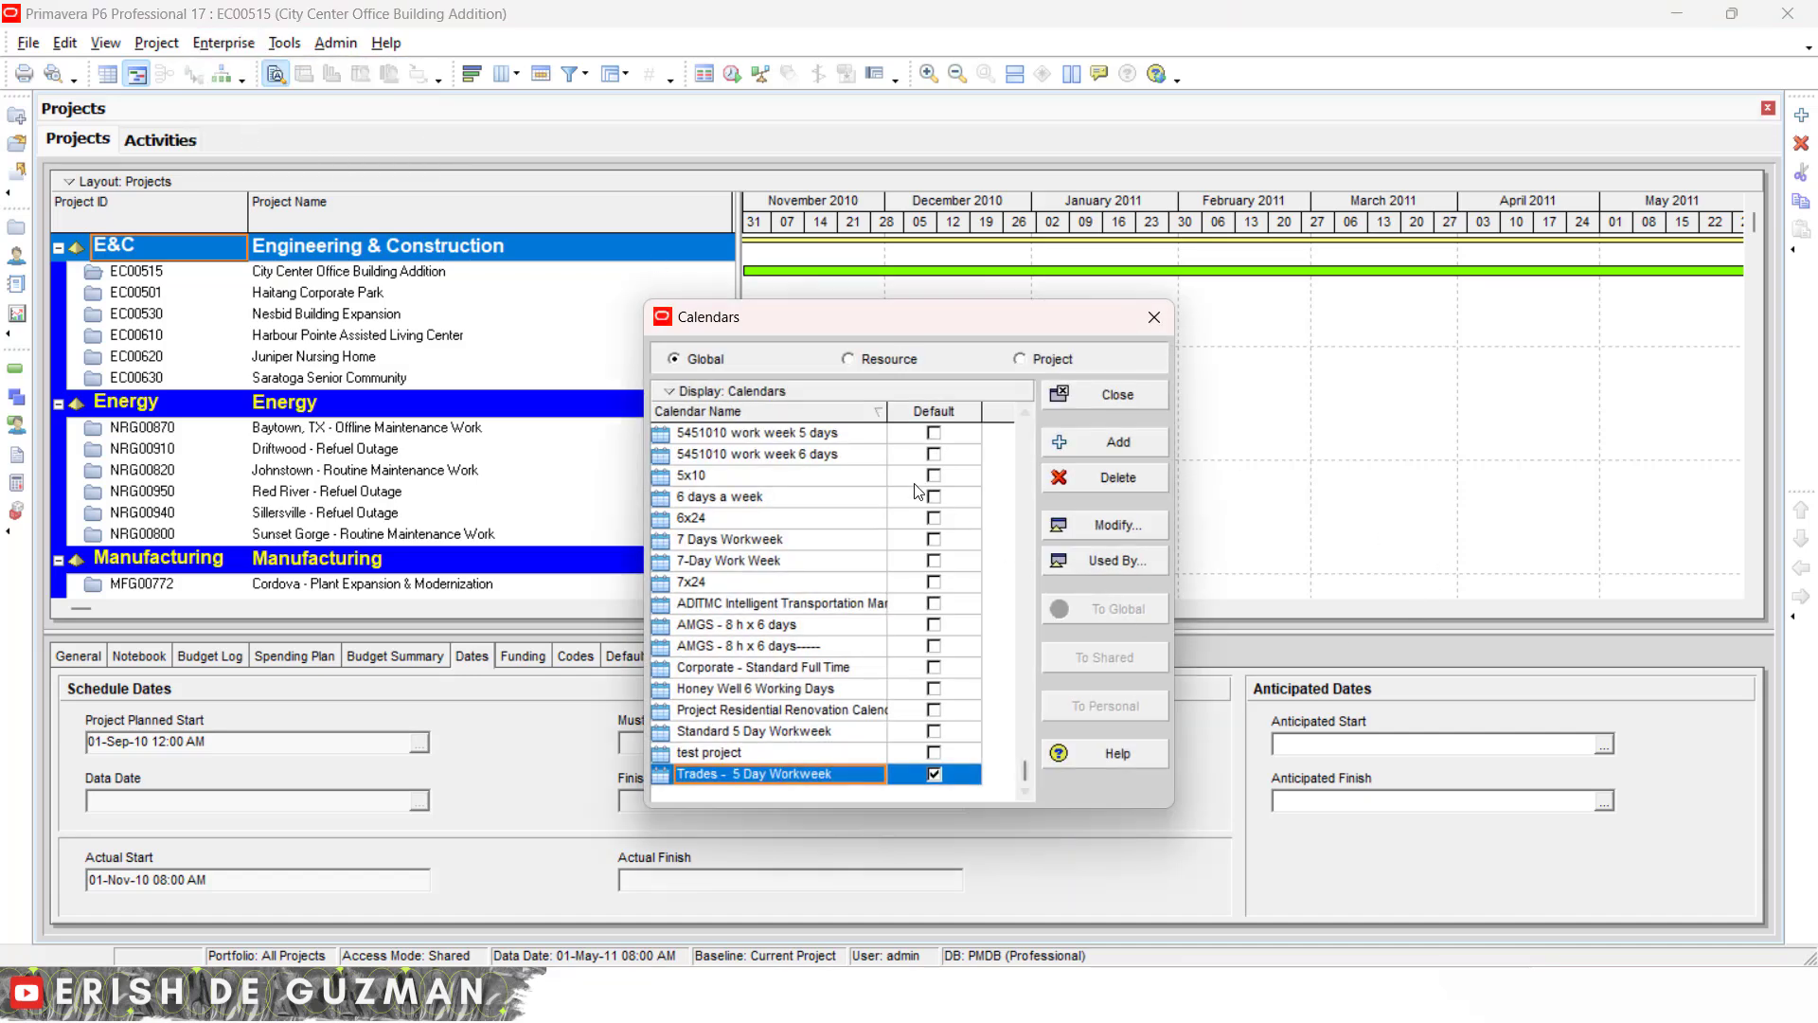
scroll(802, 477, "up", 1)
scroll(827, 680, "down", 1)
left_click(811, 753)
left_click(820, 774)
scroll(807, 634, "up", 1)
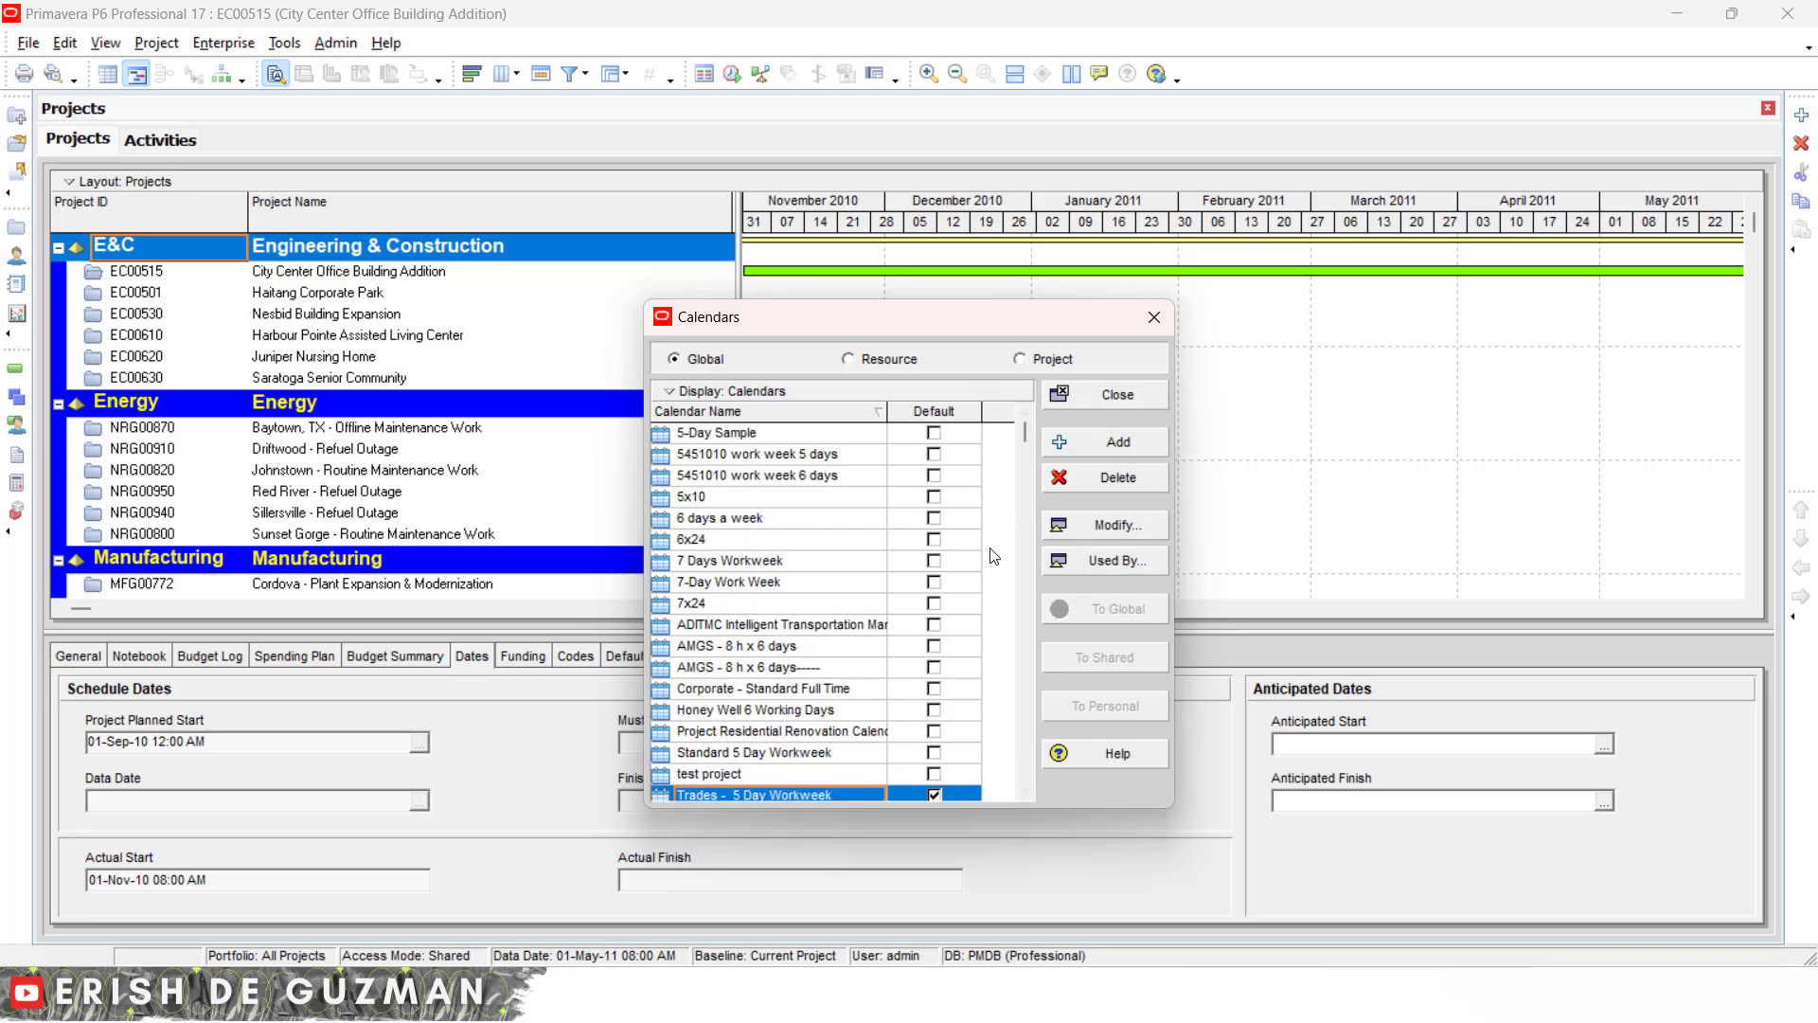
scroll(915, 599, "down", 1)
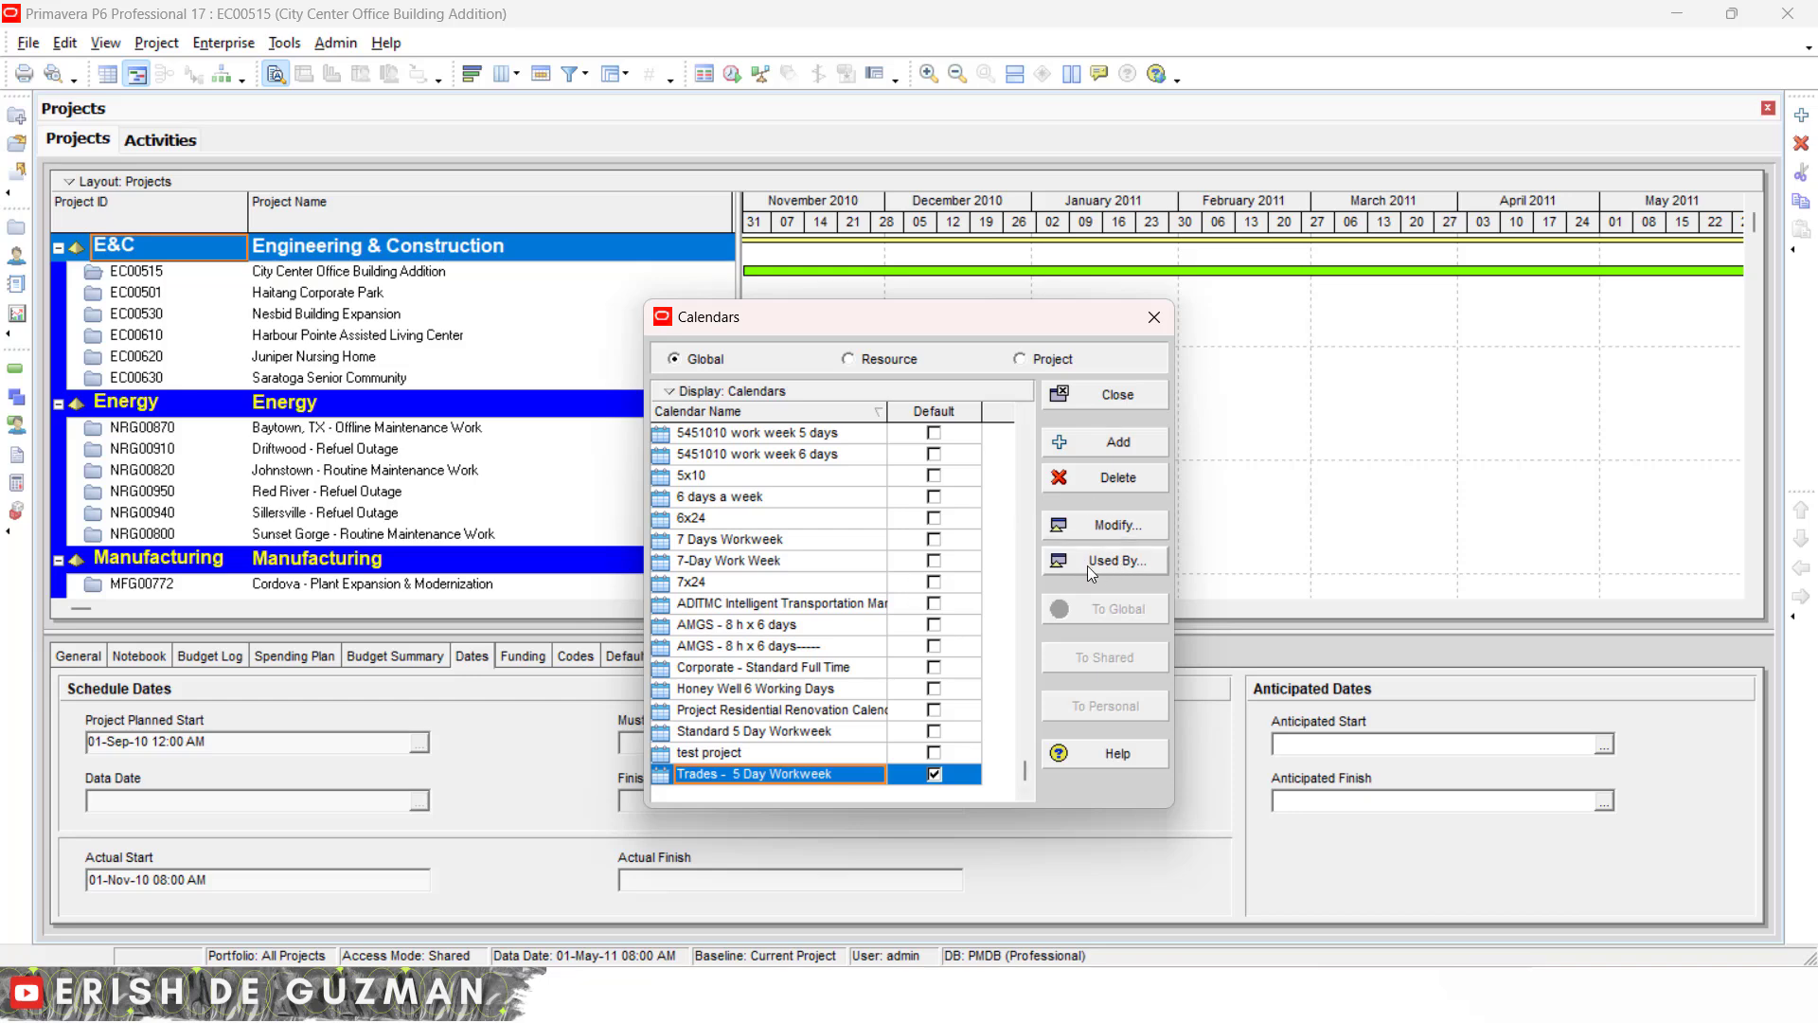
- Review which projects and resources use the Trades - 5 Day Workweek calendar, then close both dialogs
left_click(1123, 564)
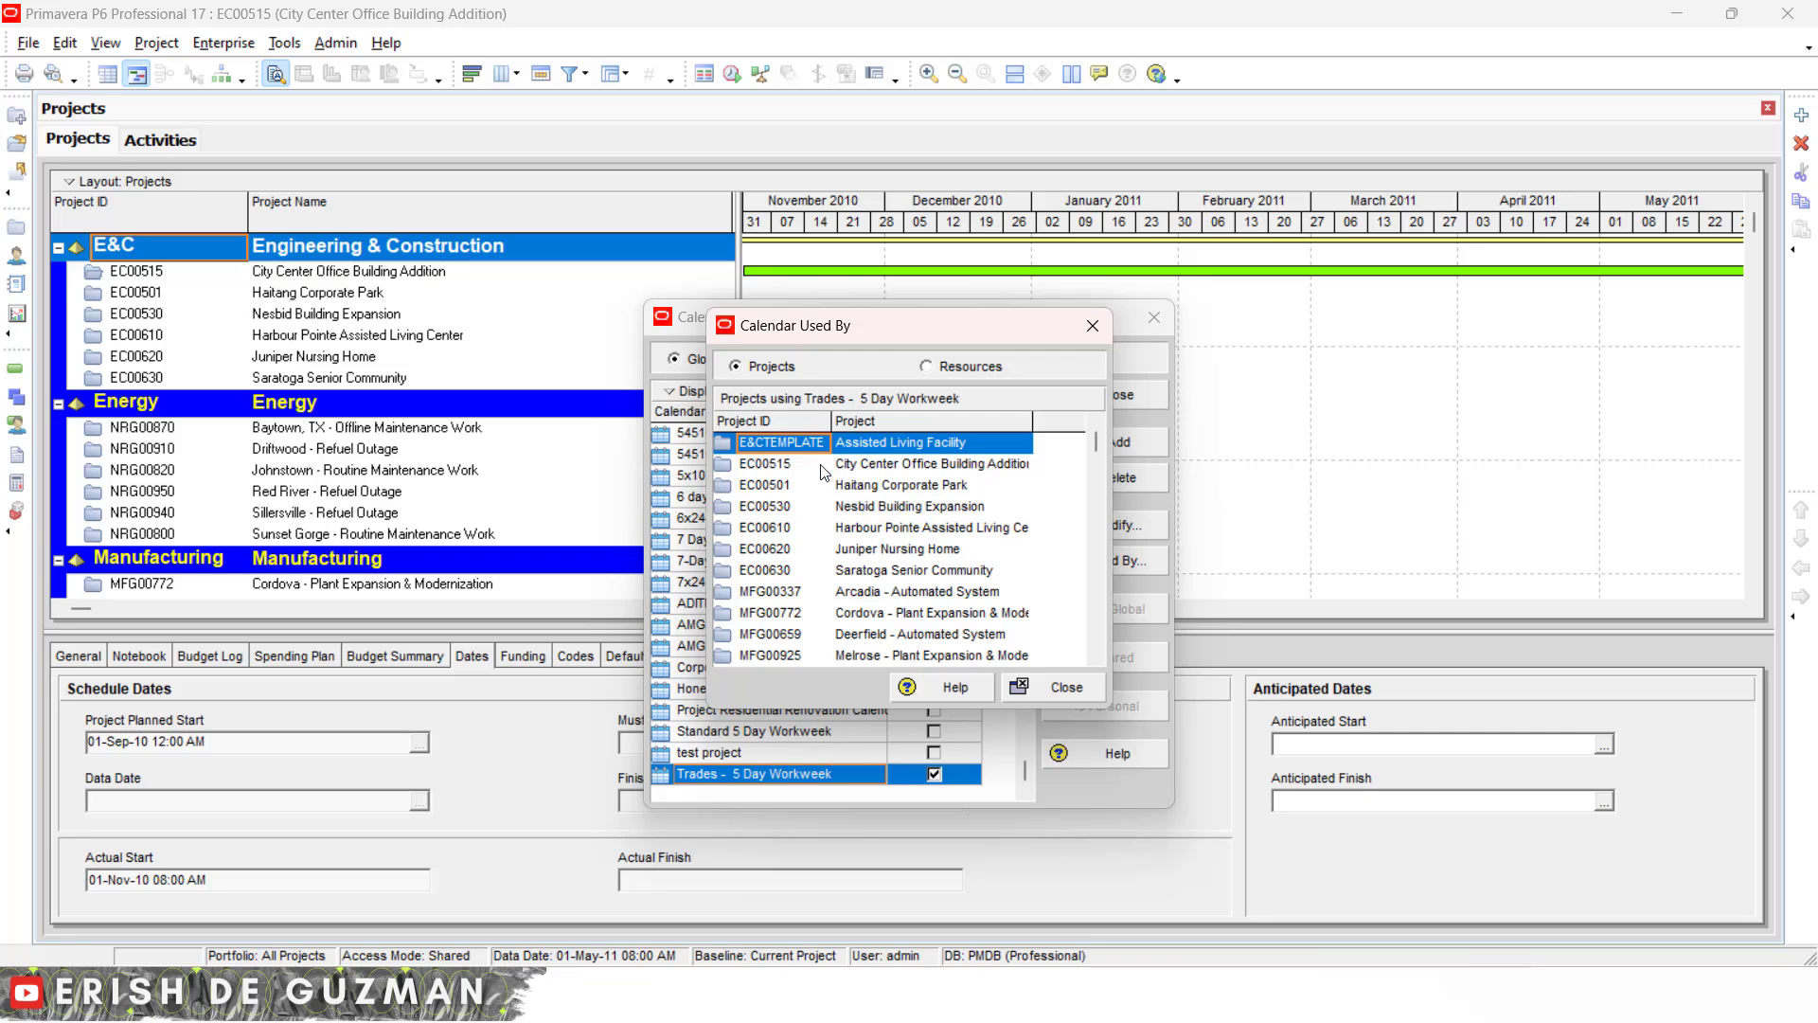
left_click_drag(909, 332, 1424, 326)
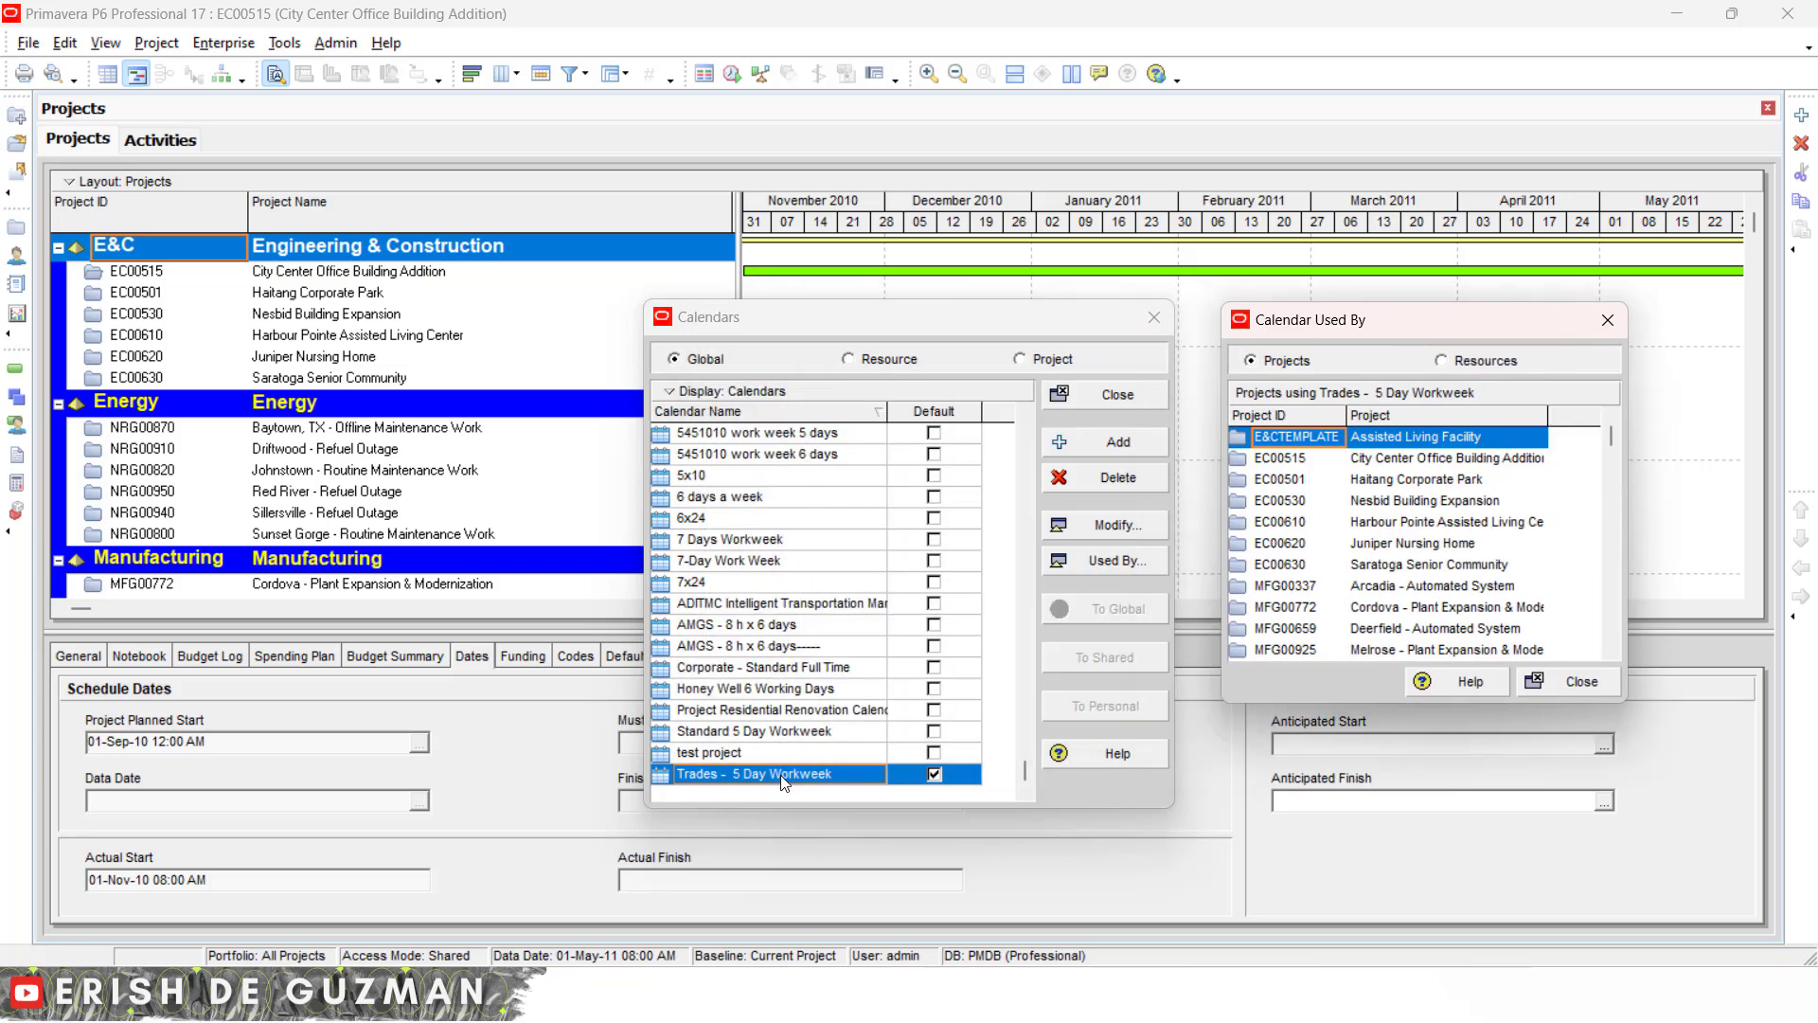
scroll(1375, 546, "down", 2)
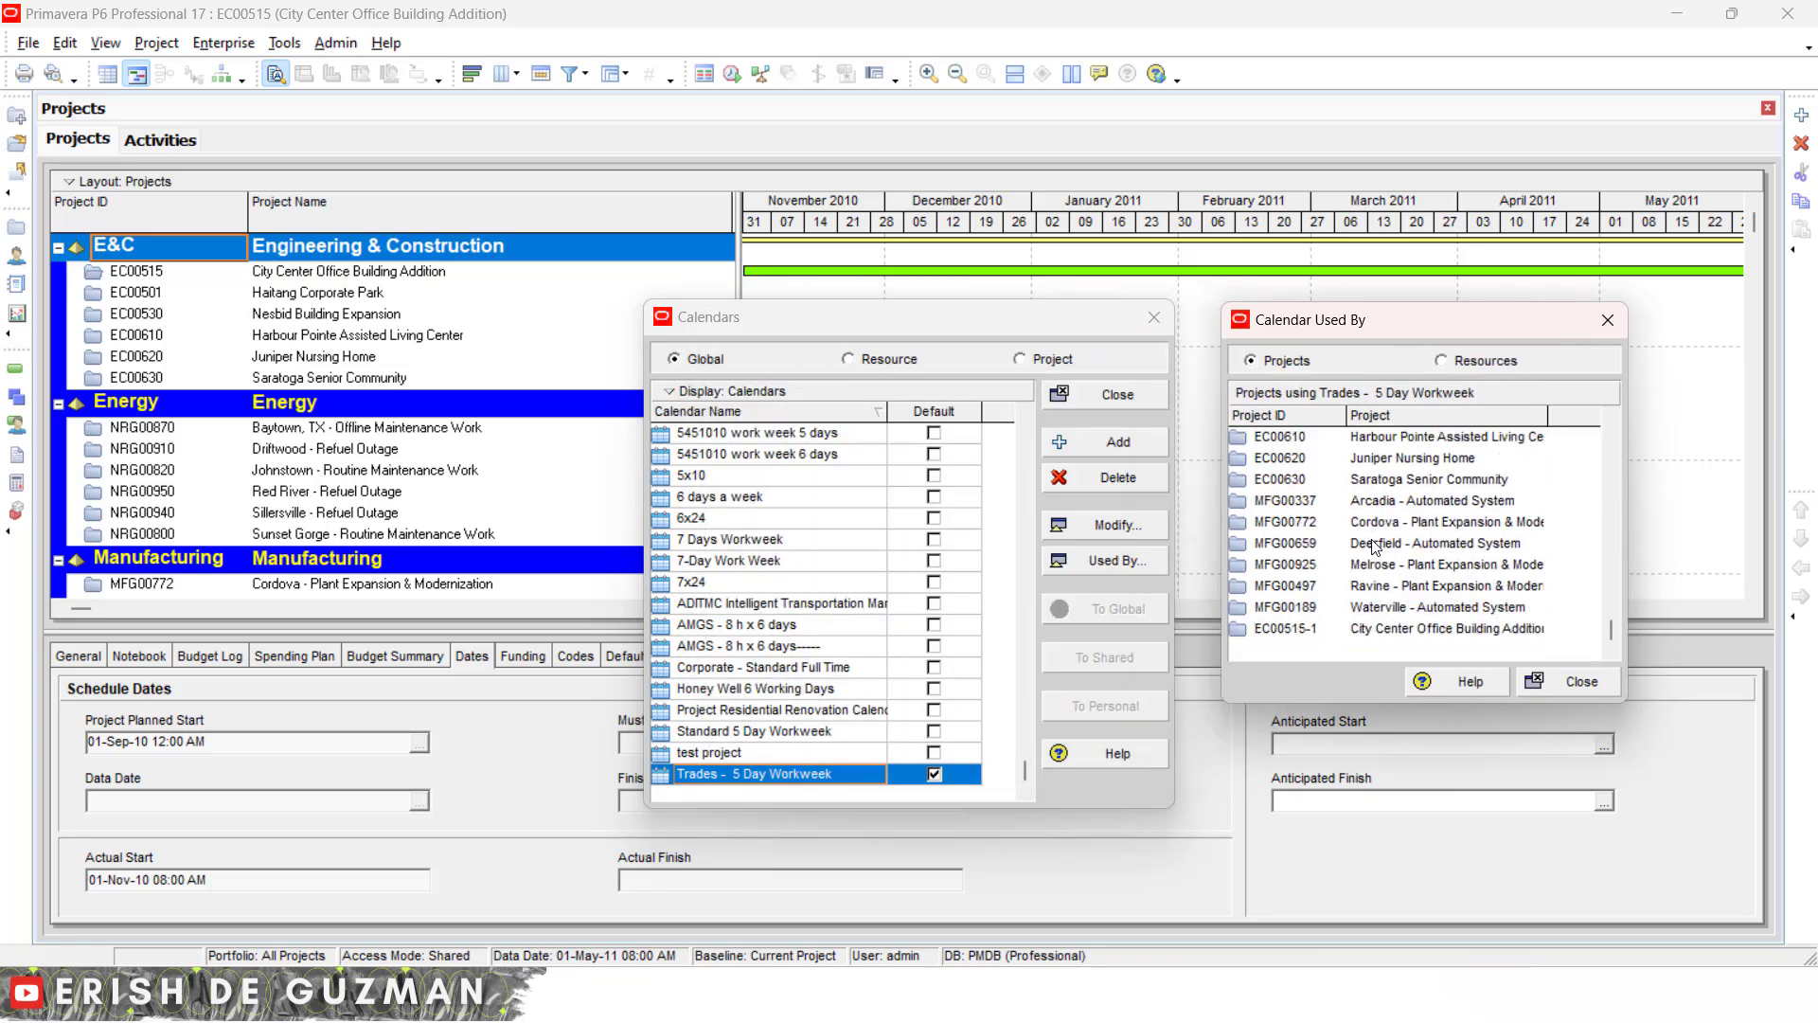
scroll(1375, 546, "up", 2)
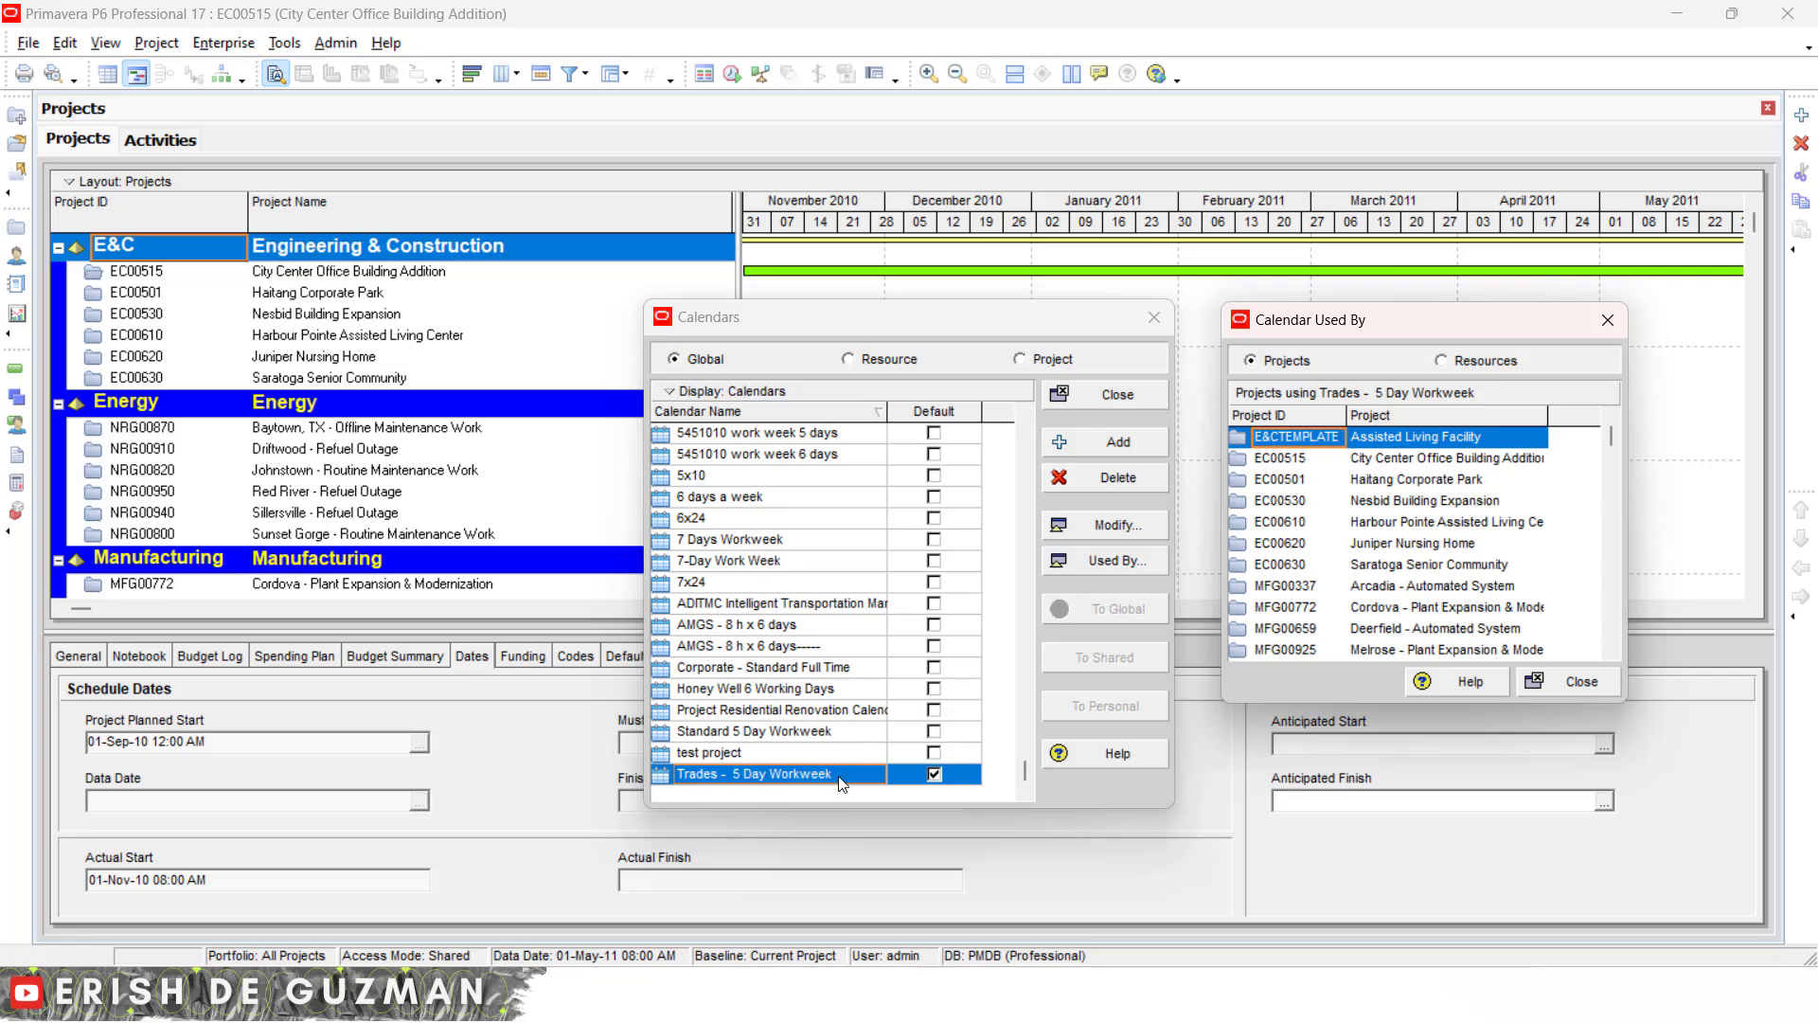
left_click(1440, 361)
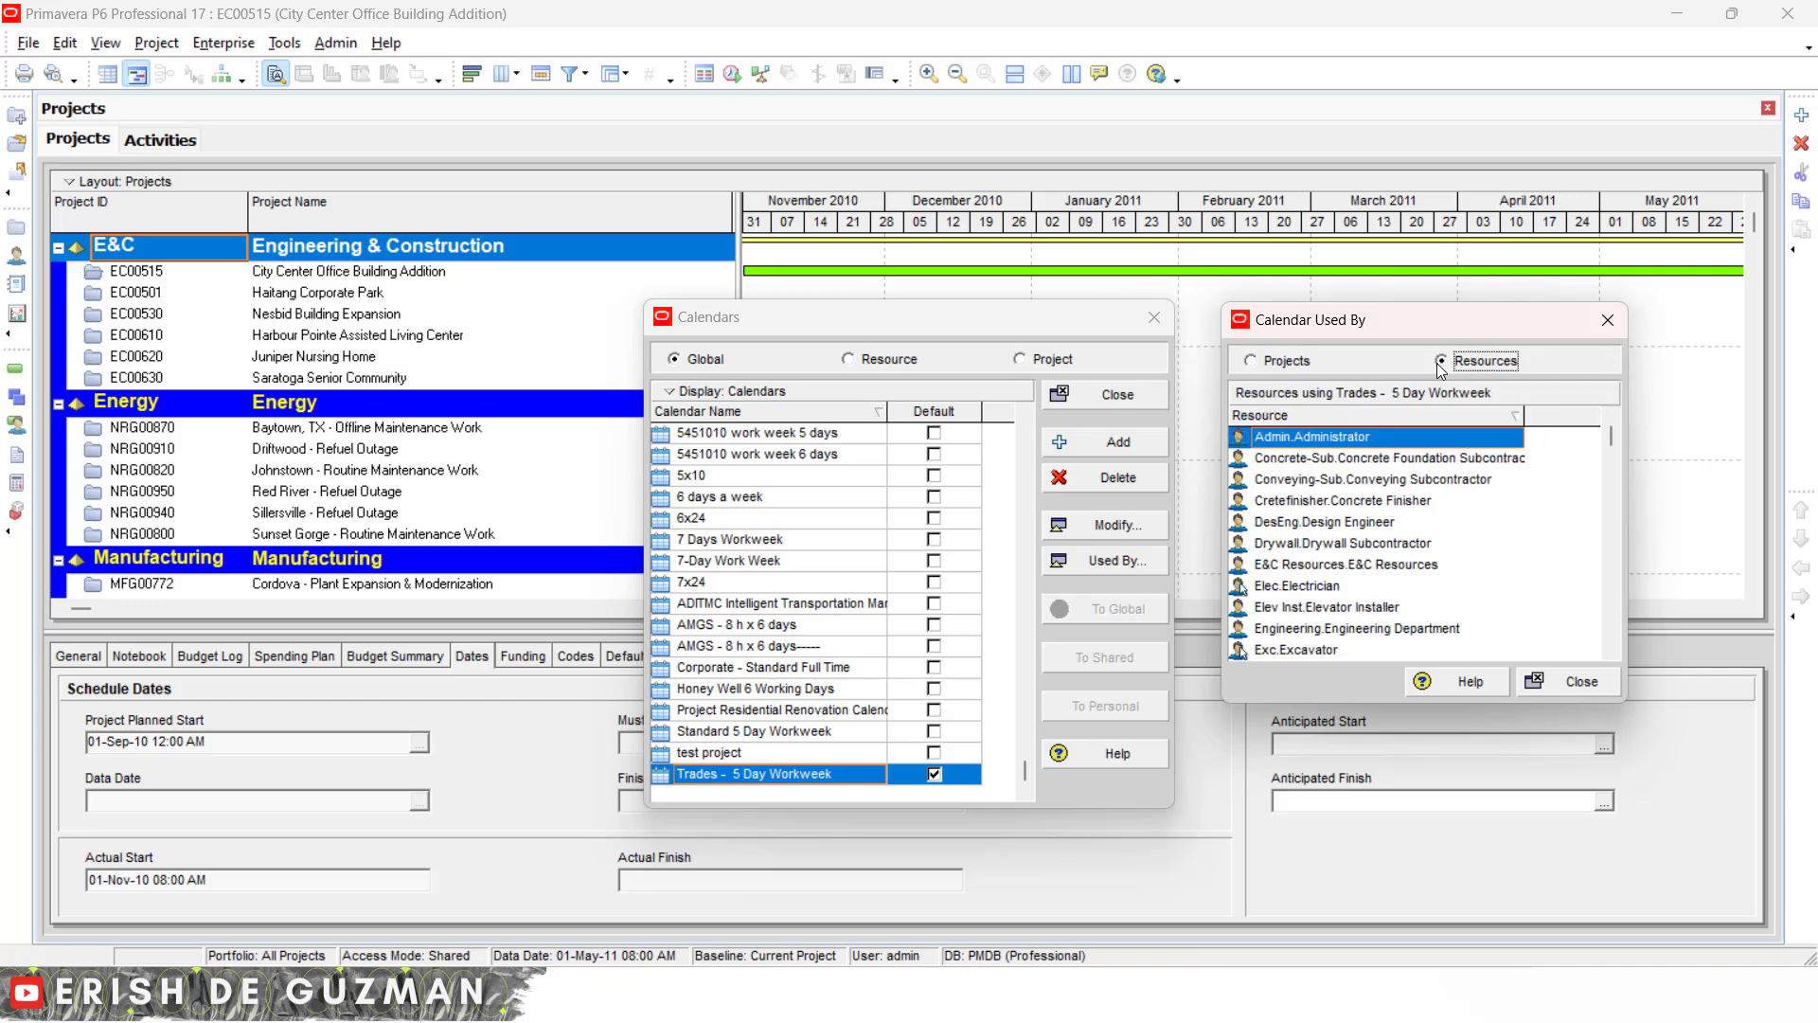
left_click(1354, 463)
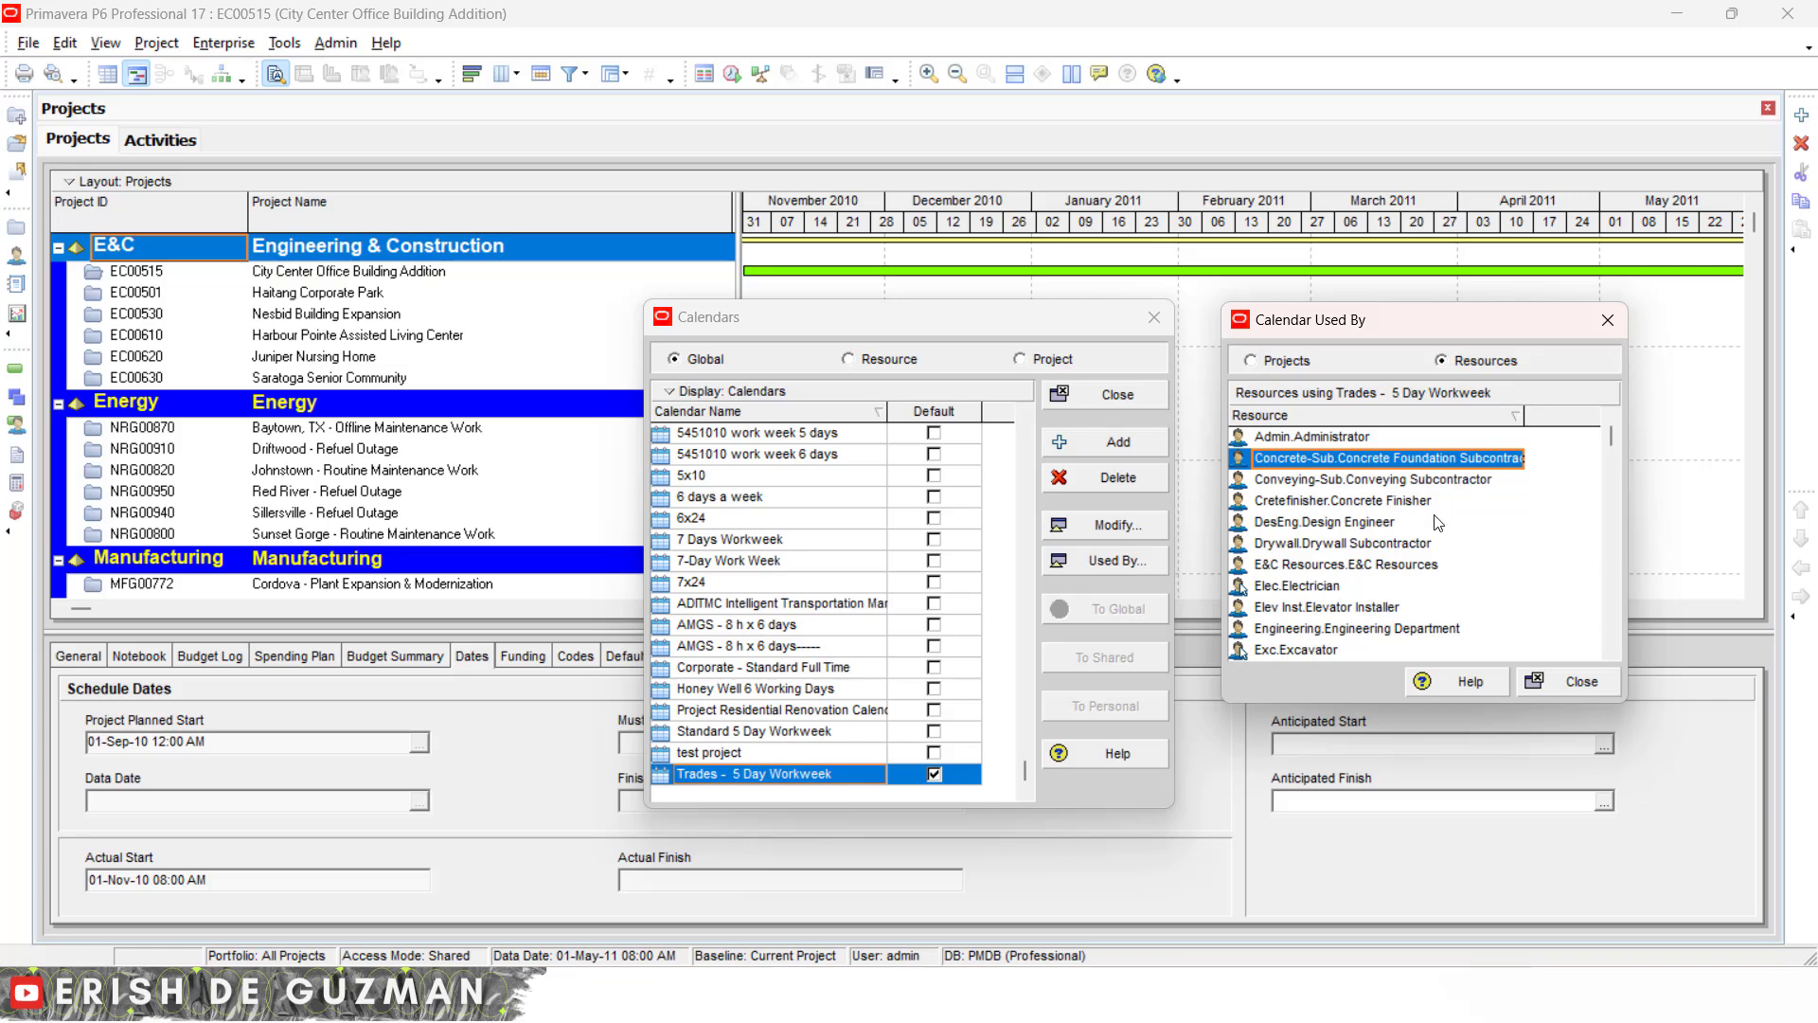
left_click(1572, 698)
left_click(1151, 320)
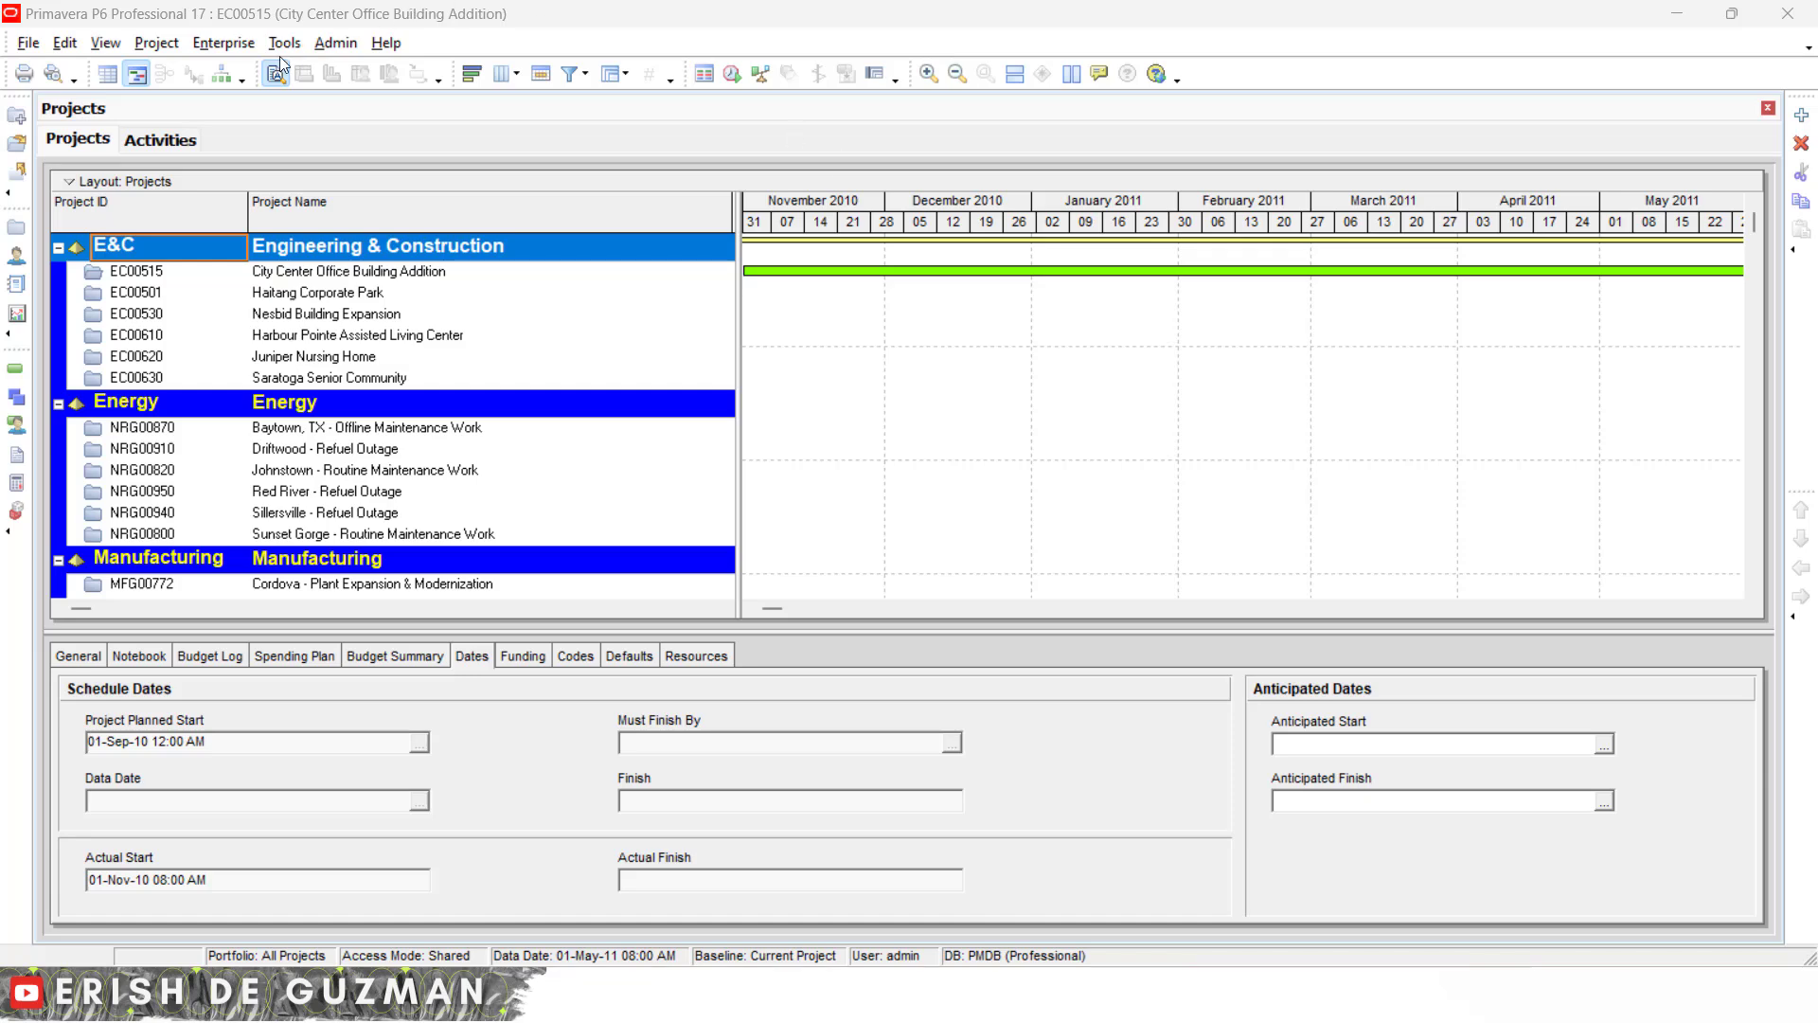
- Reopen the global Calendars list and select the 5-Day Sample calendar
left_click(226, 47)
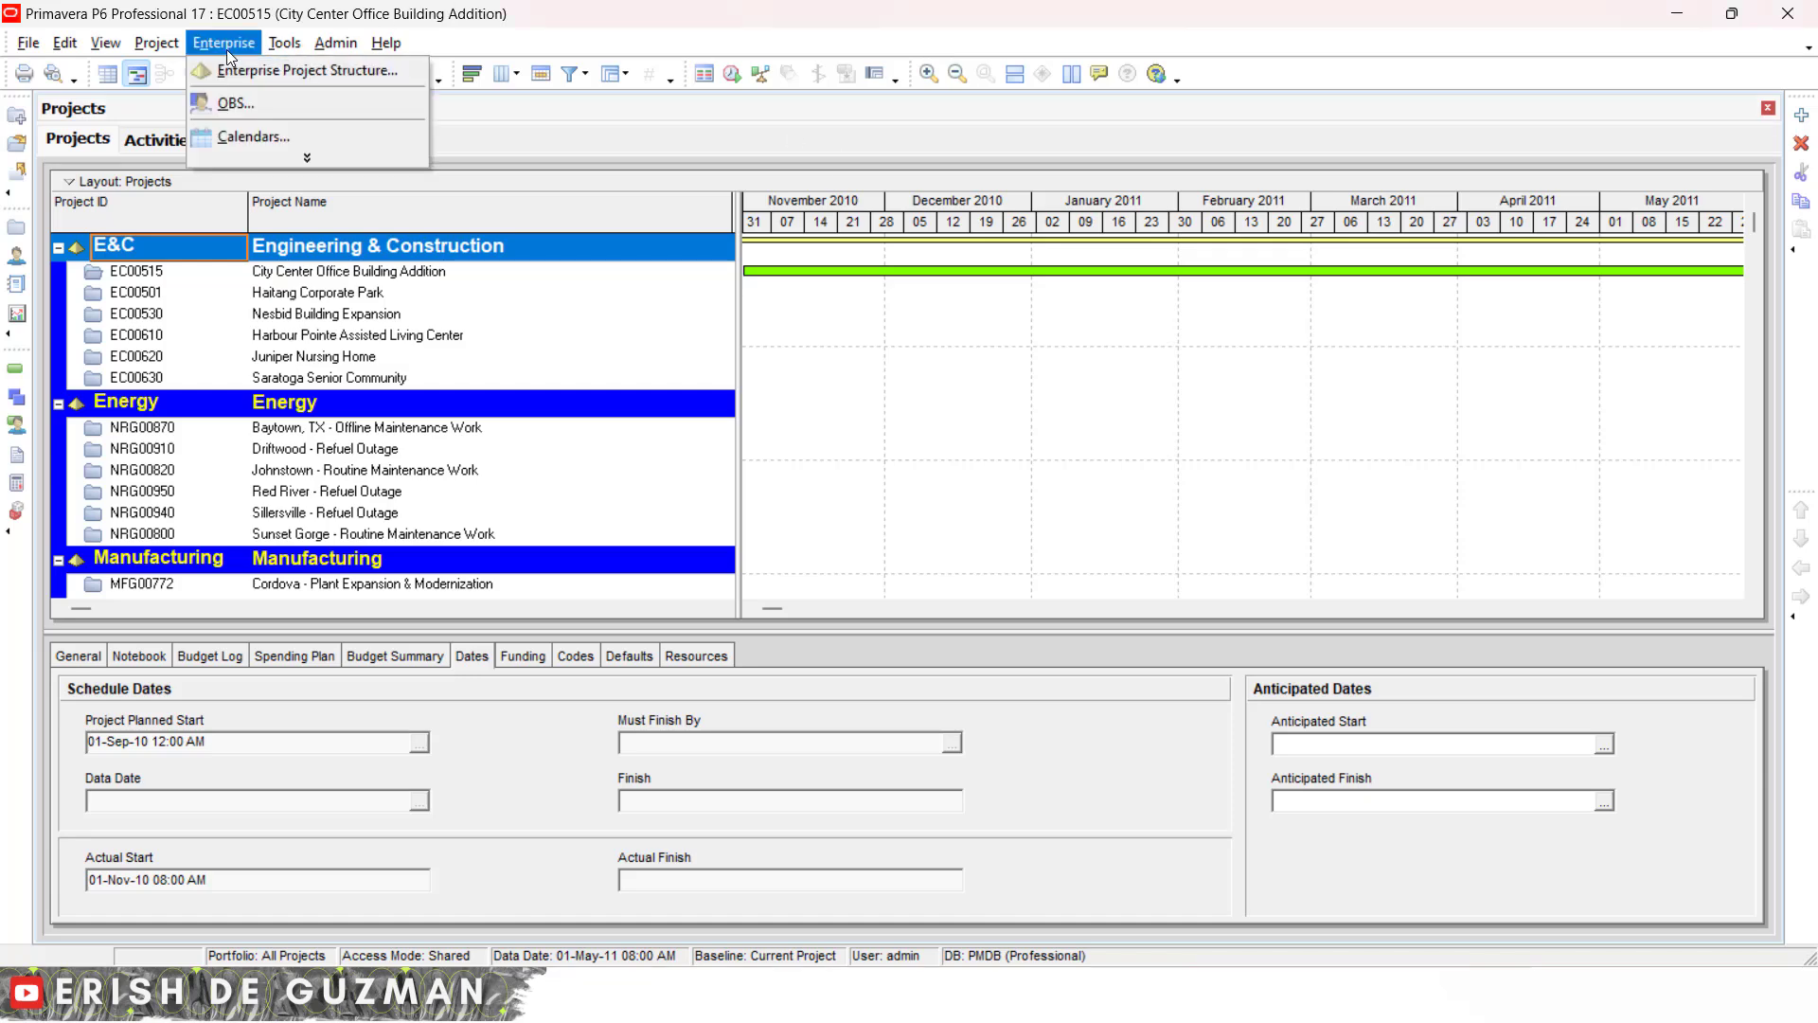
left_click(251, 140)
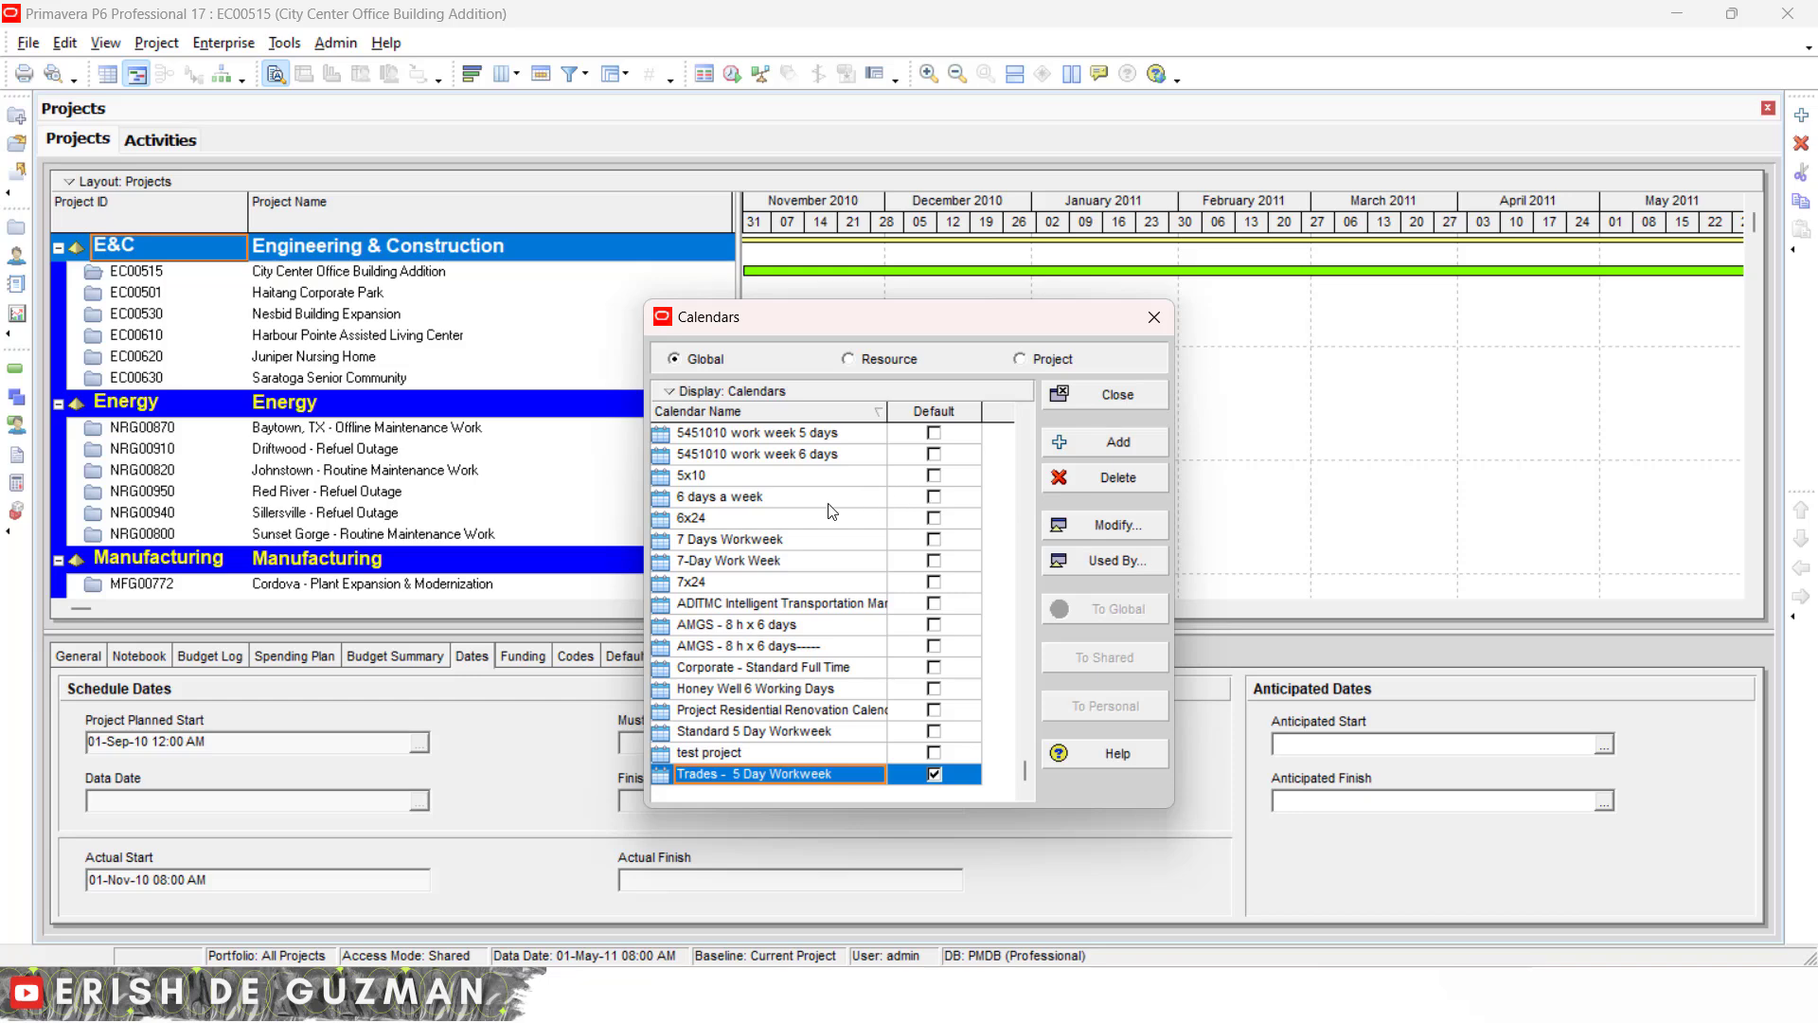
left_click(926, 494)
scroll(824, 606, "up", 1)
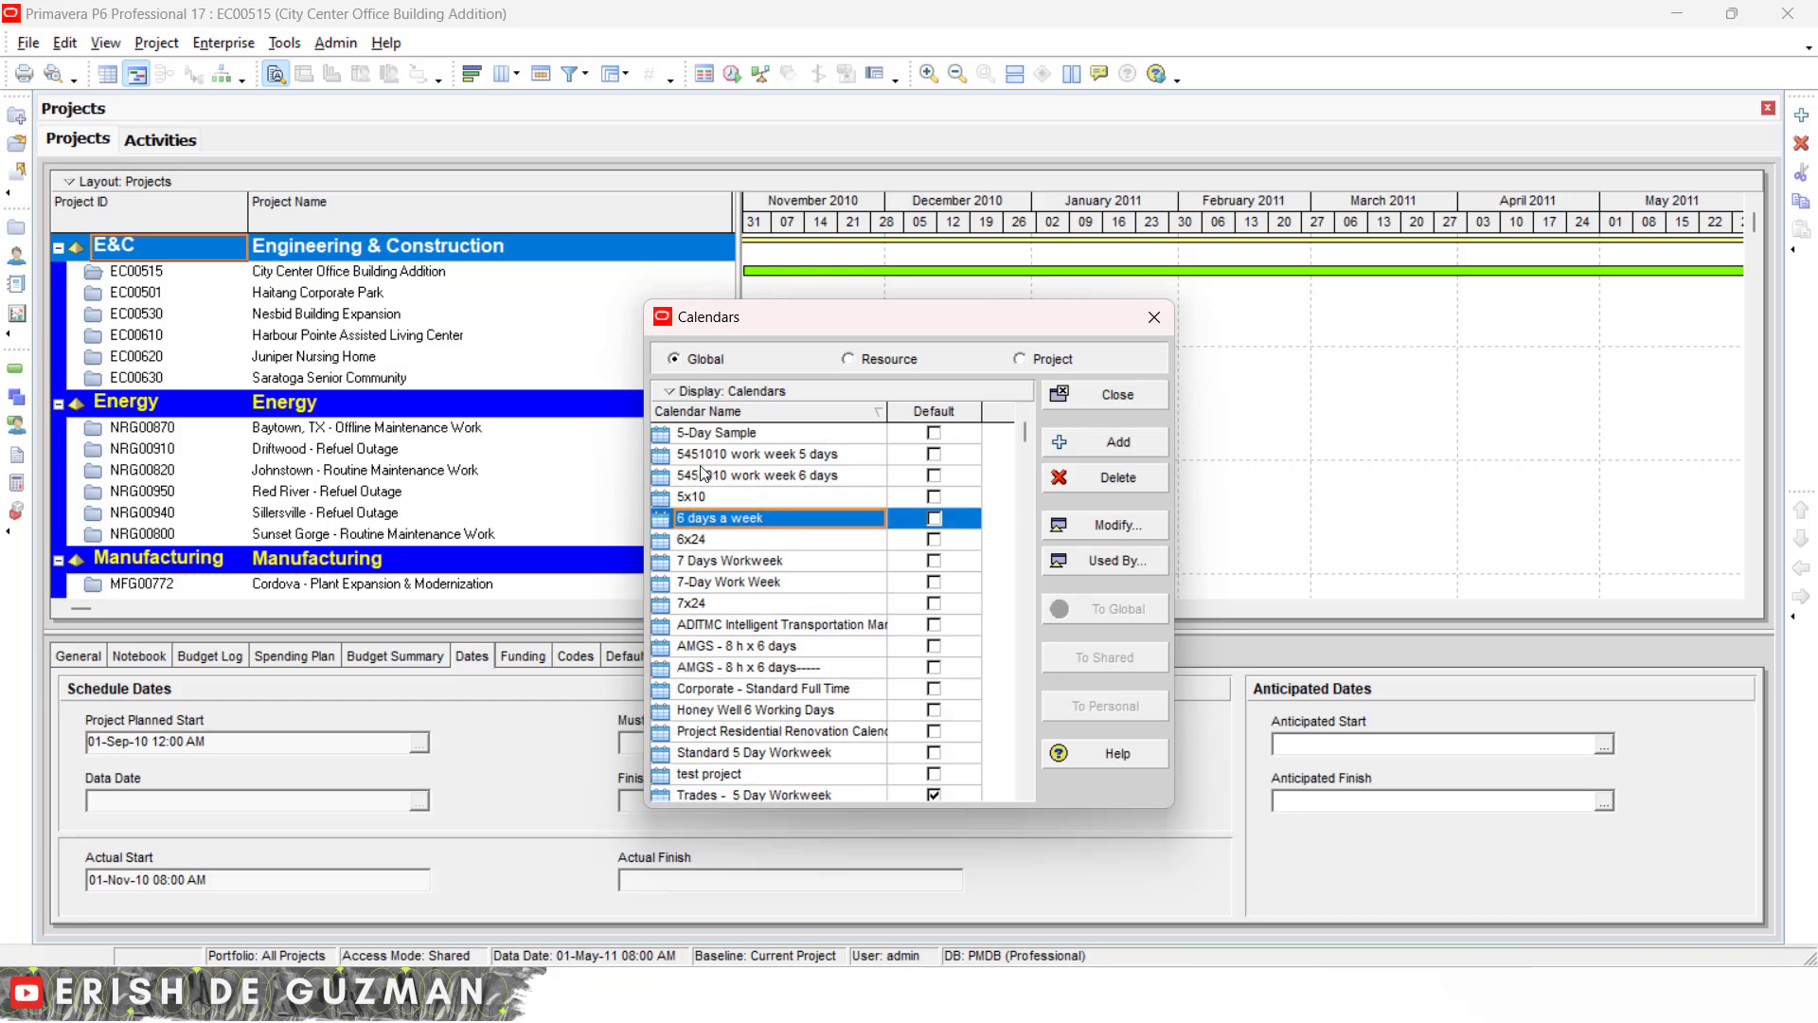
left_click(771, 435)
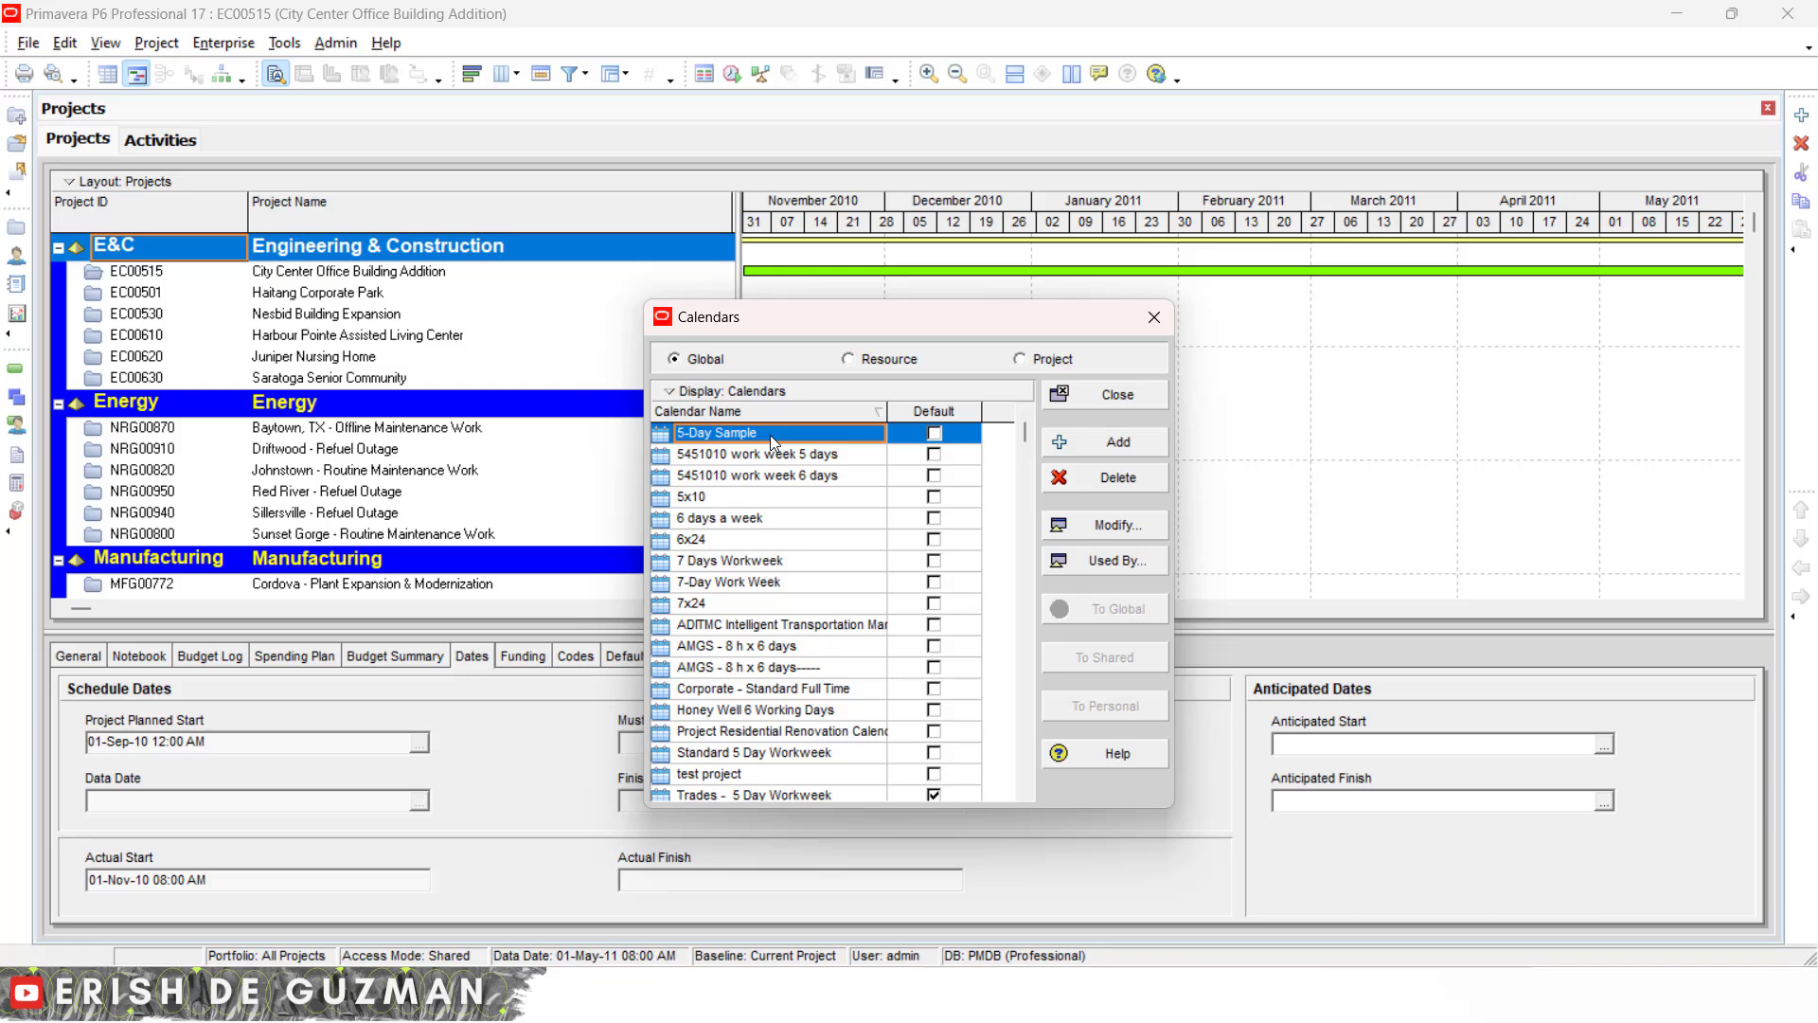
- Review which projects and resources use the 5-Day Sample calendar
left_click(1127, 571)
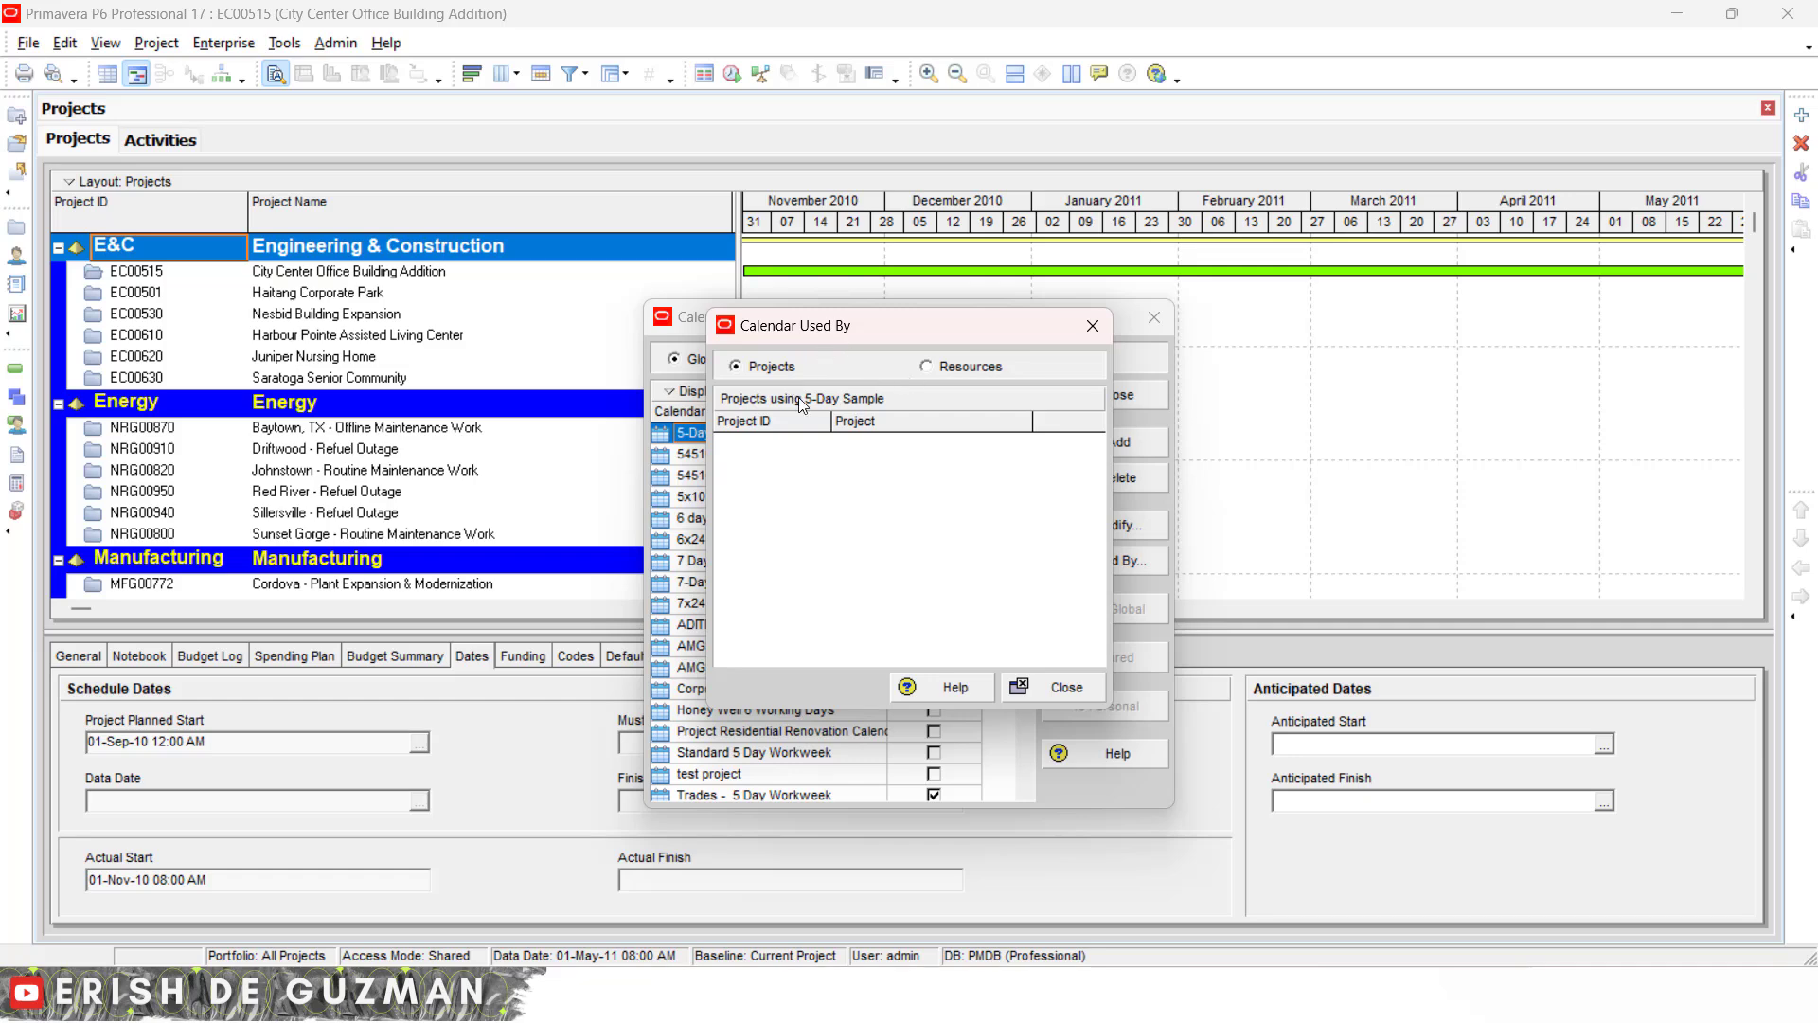
left_click(769, 427)
left_click(928, 367)
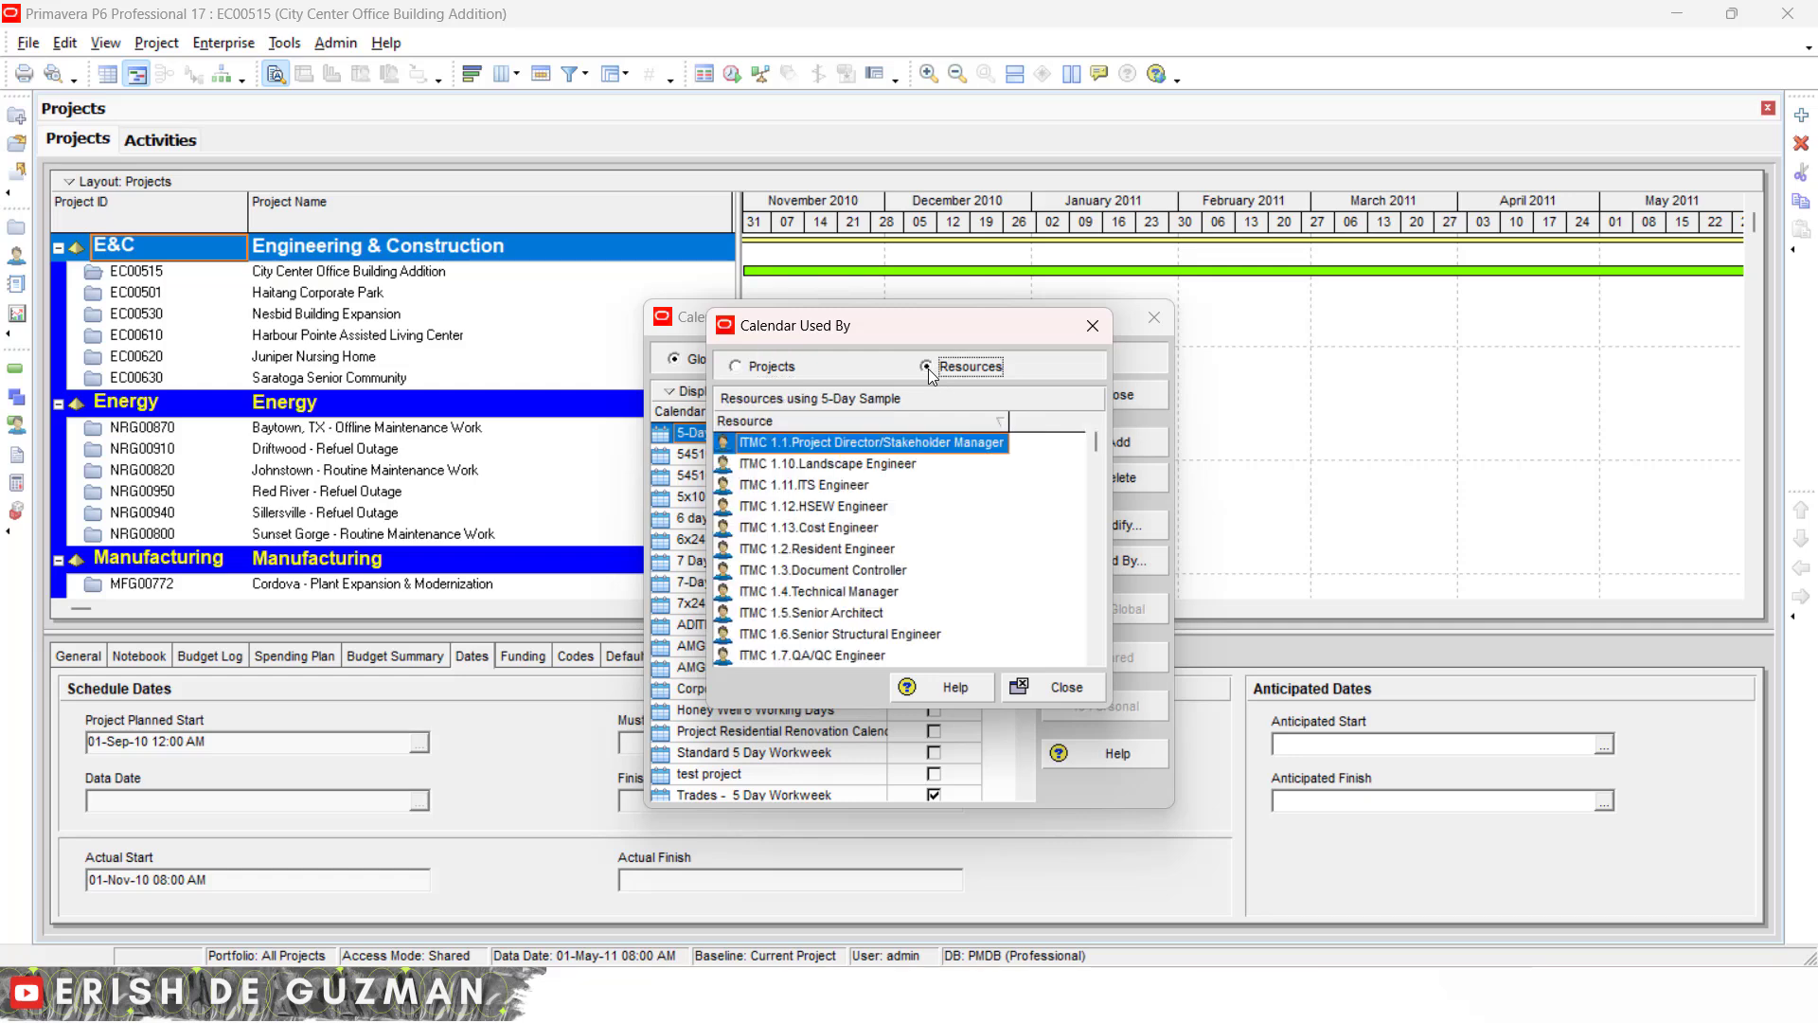
left_click(856, 559)
scroll(856, 561, "down", 2)
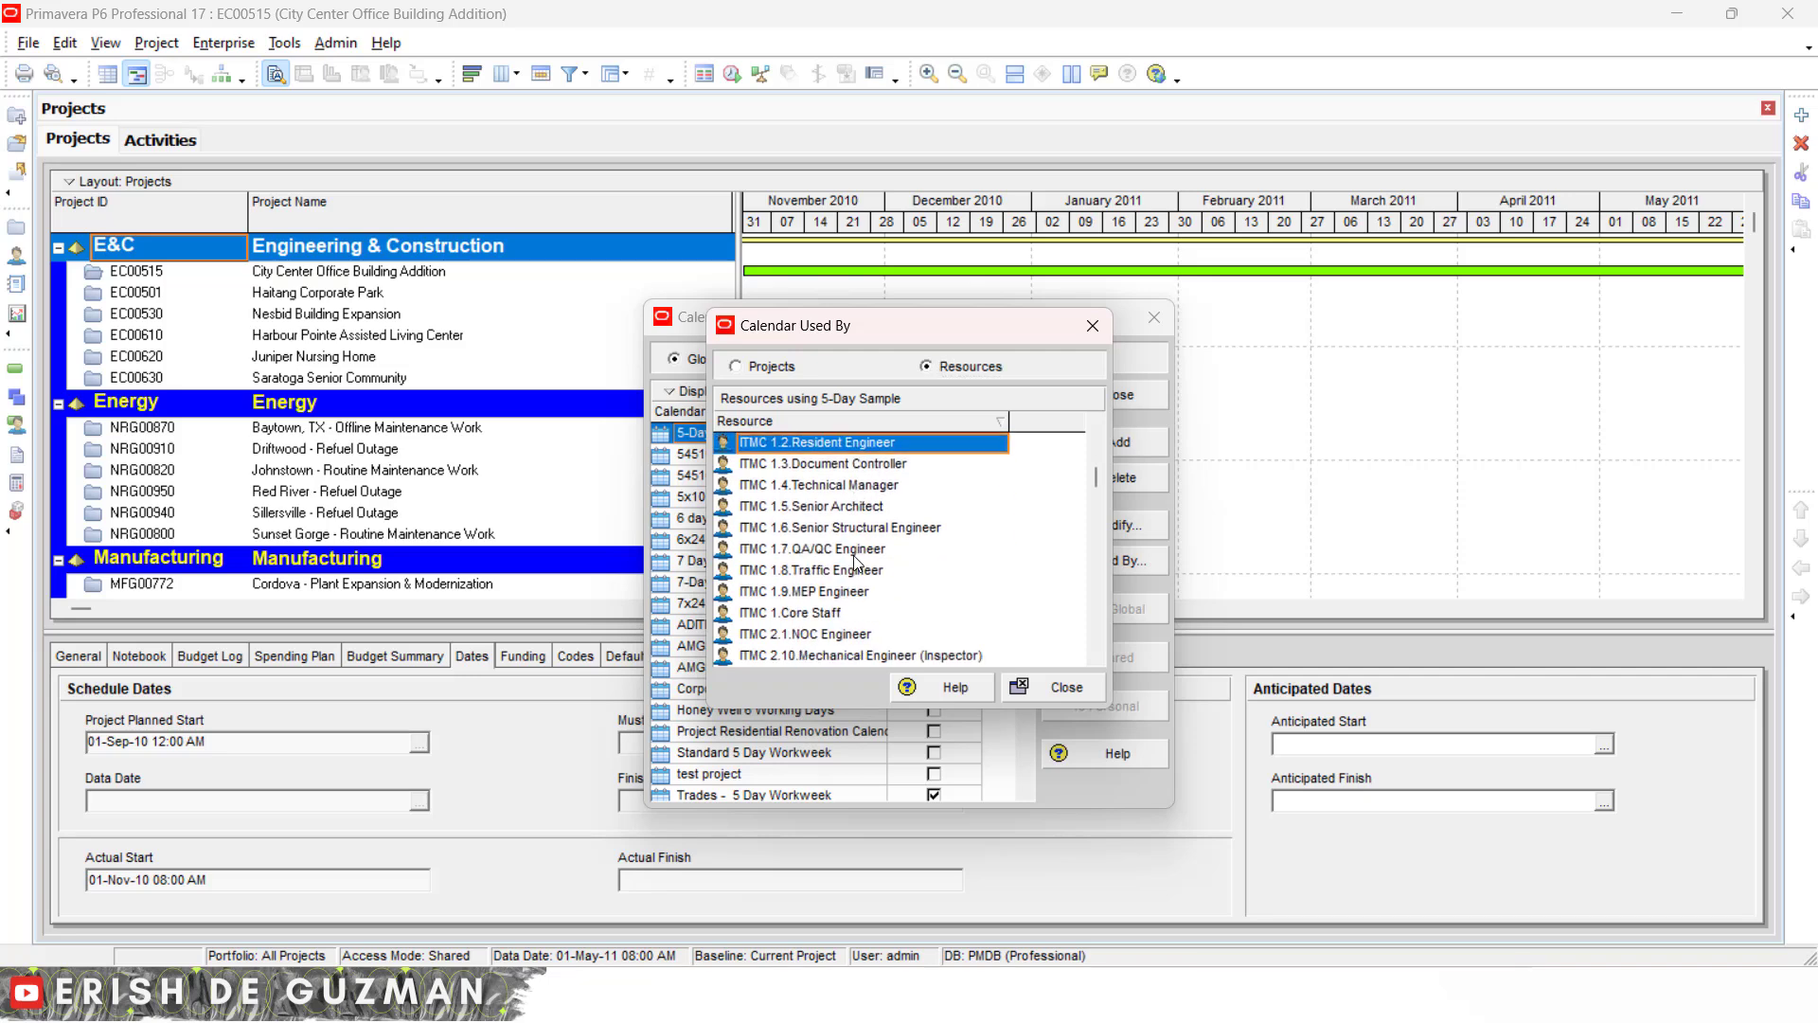
scroll(856, 561, "down", 6)
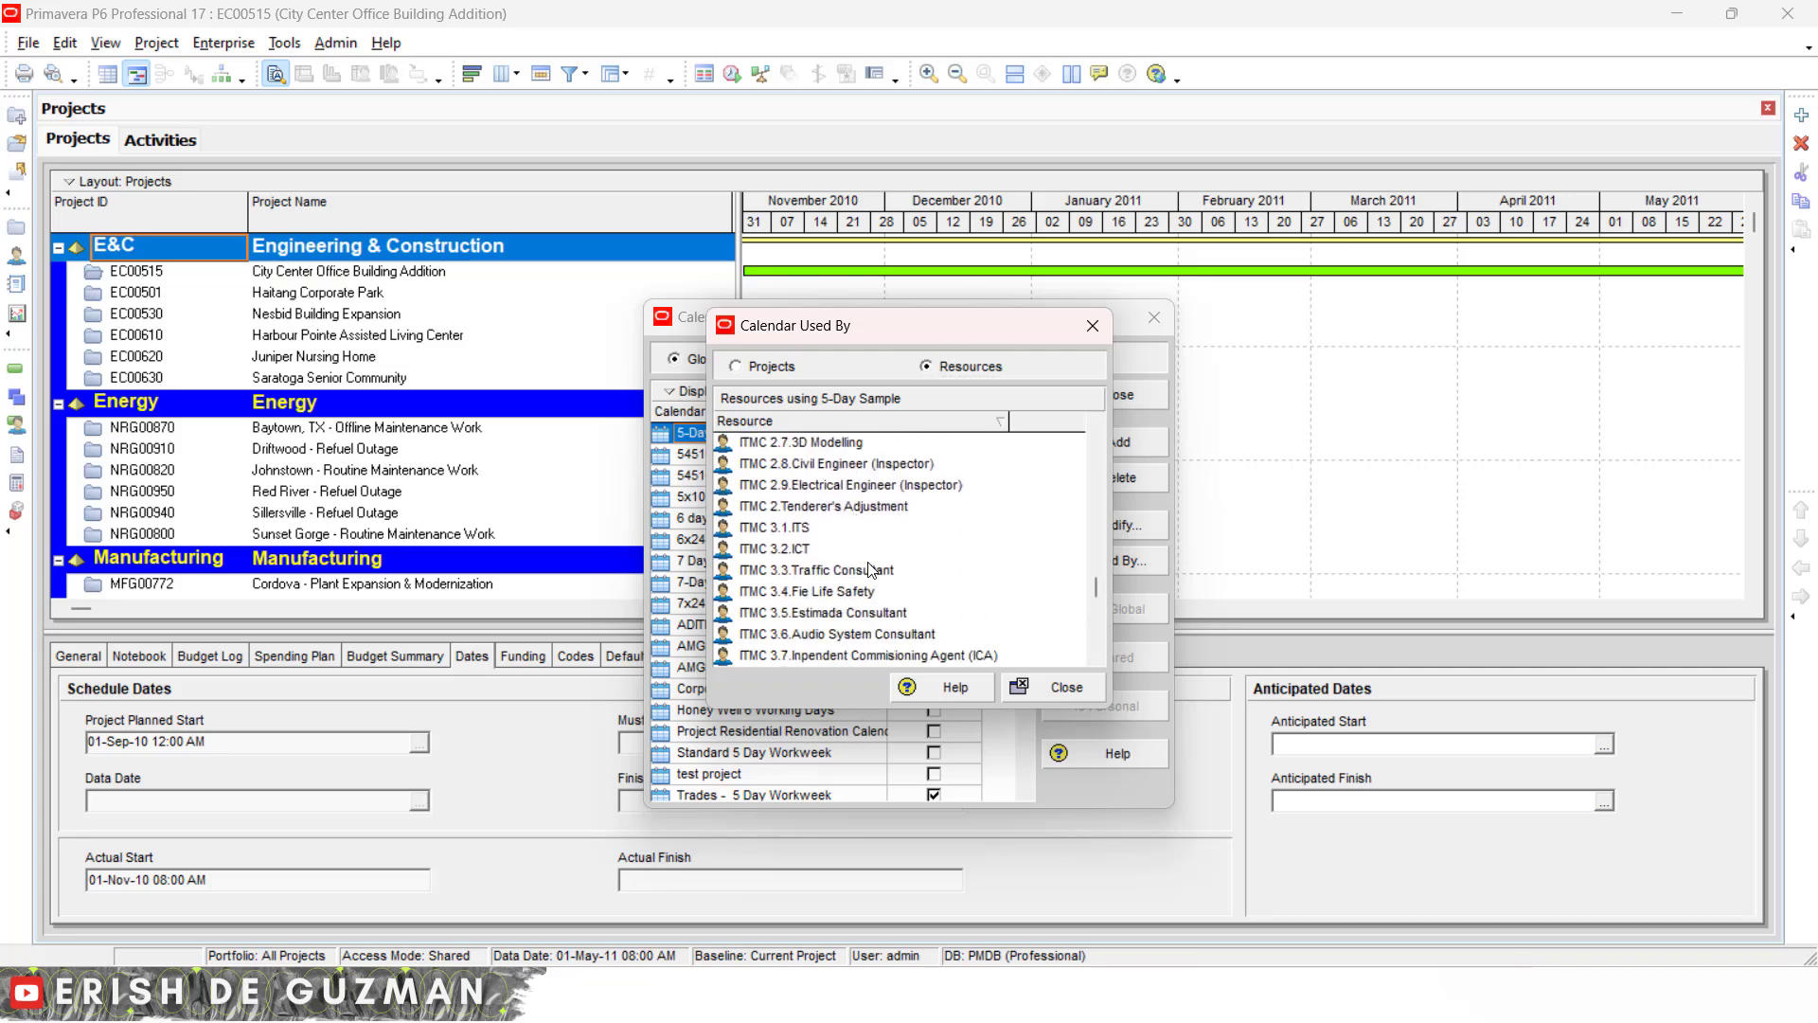
left_click(1082, 686)
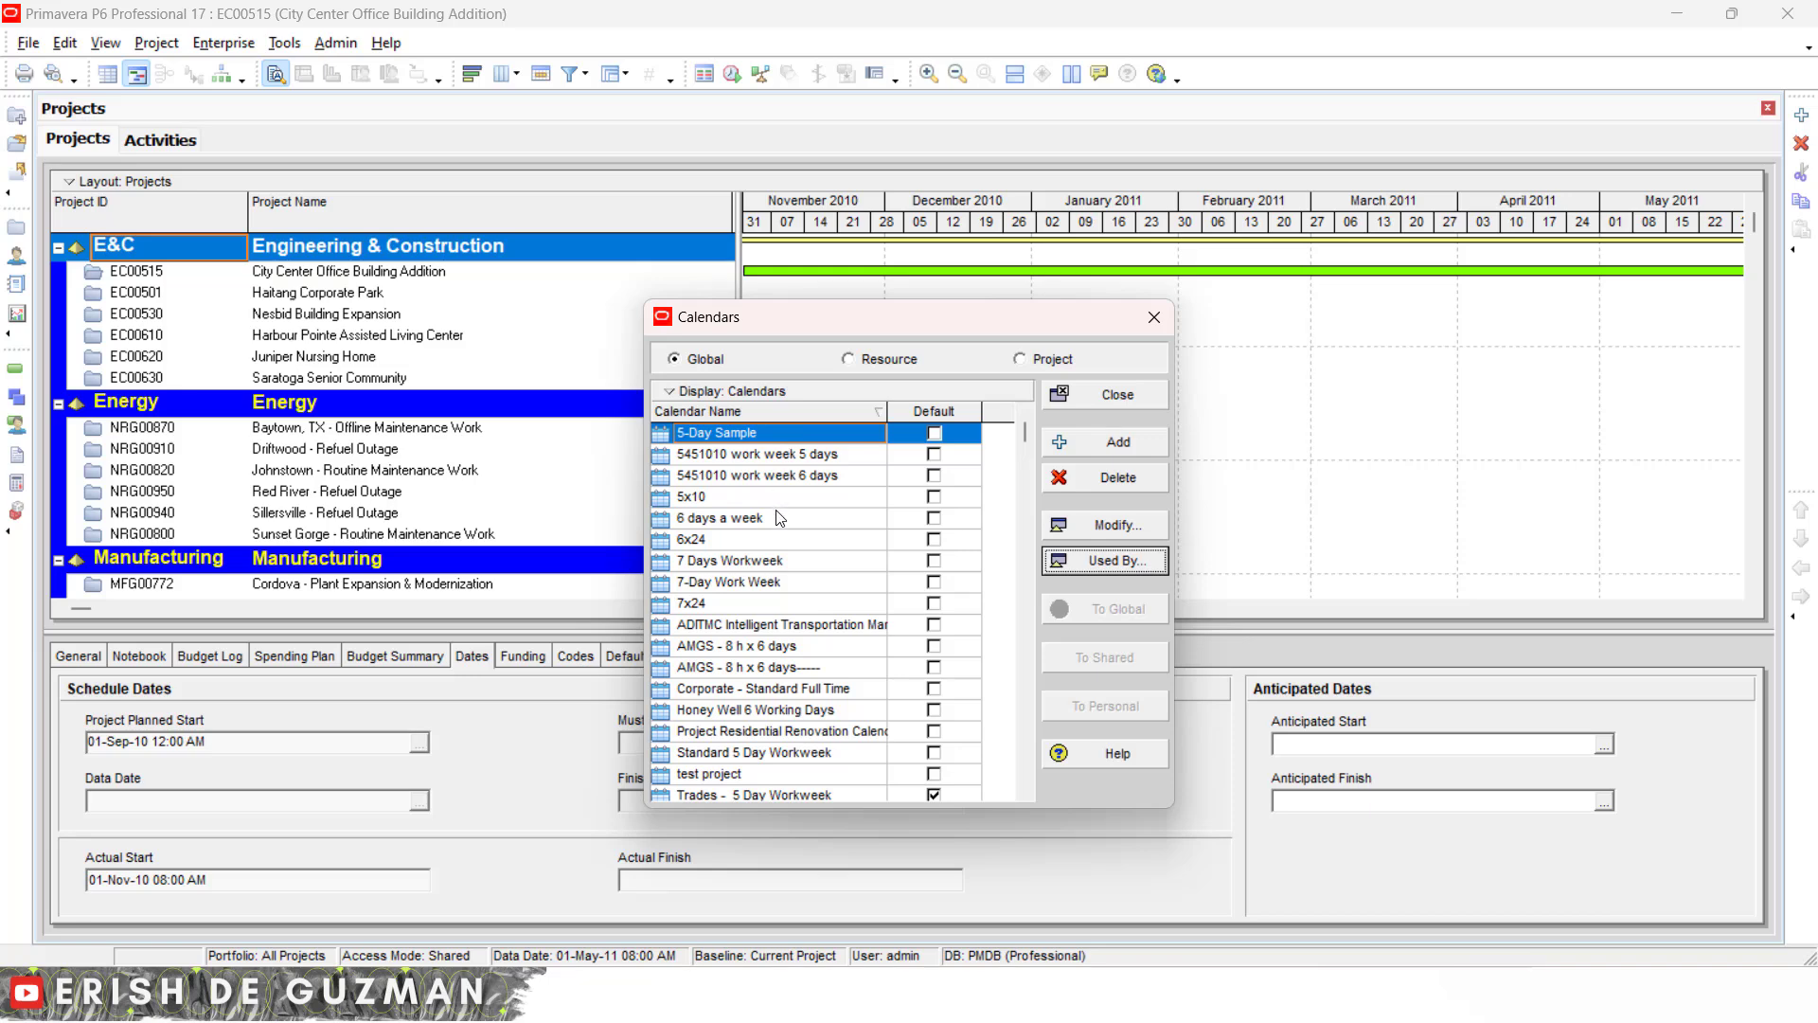
- Open the 5-Day Sample calendar for modification and inspect the work hours of each weekday in July 2024
left_click(1133, 525)
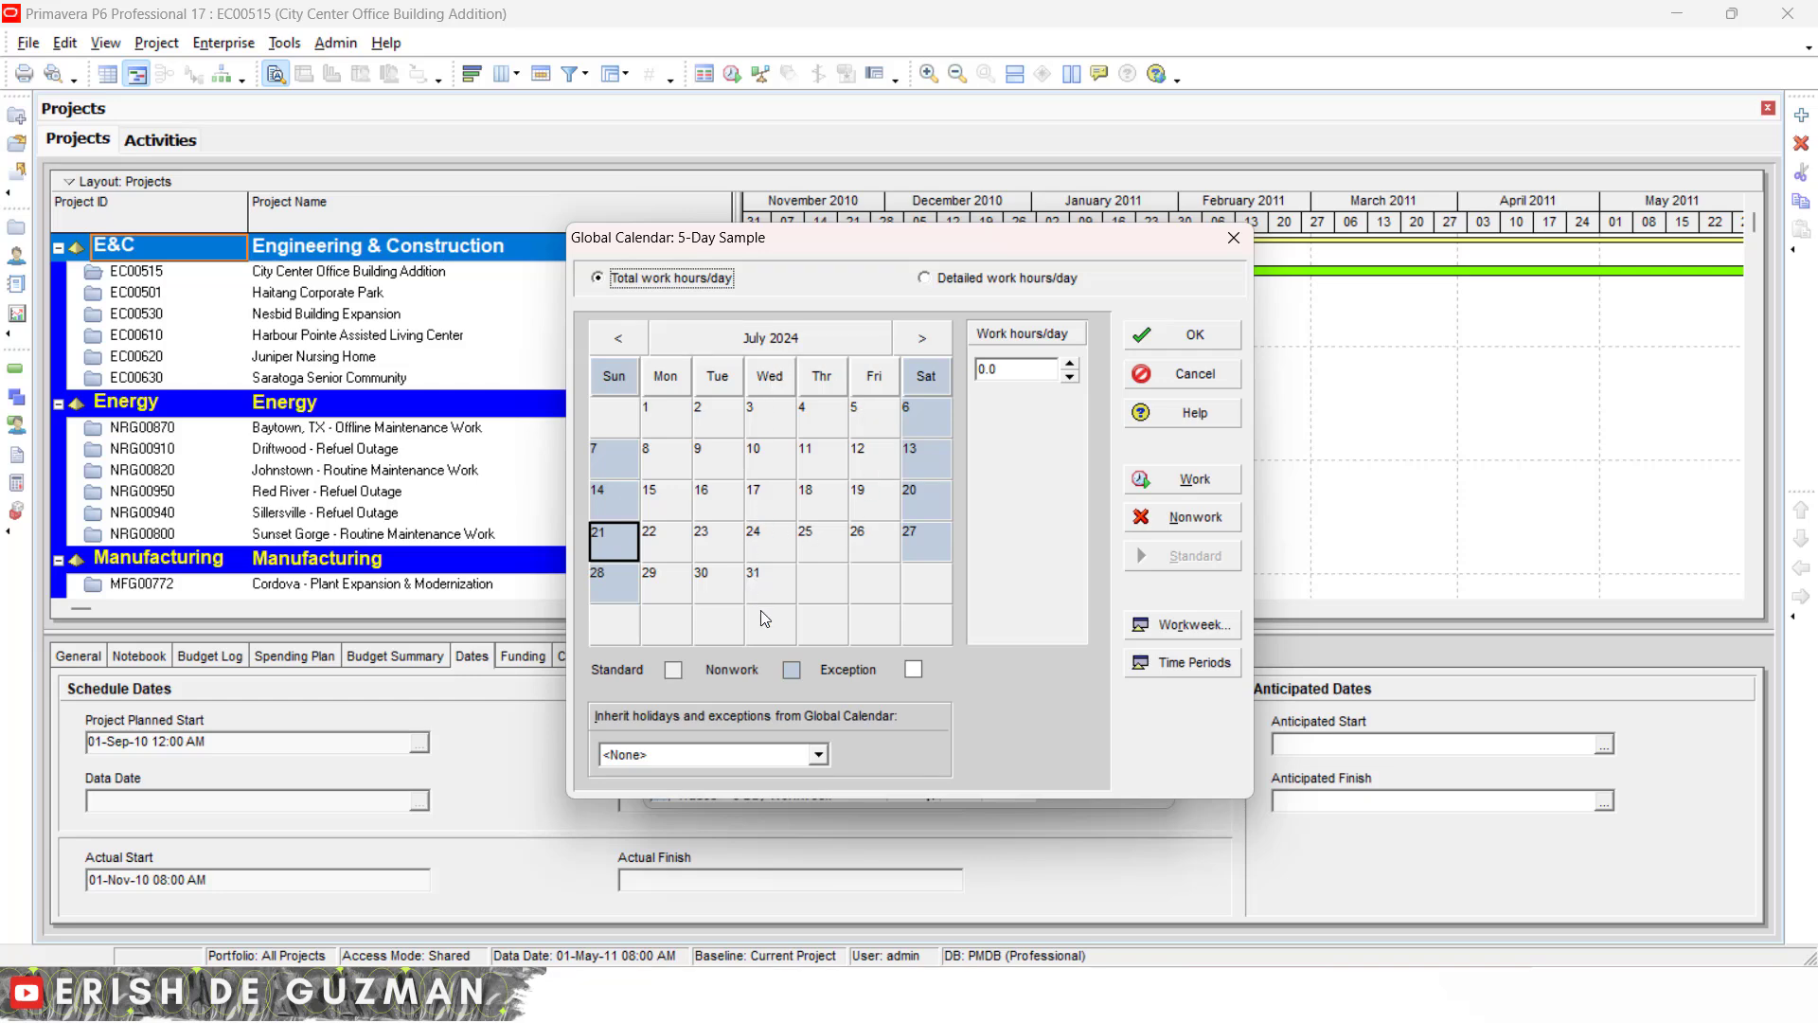
left_click(835, 343)
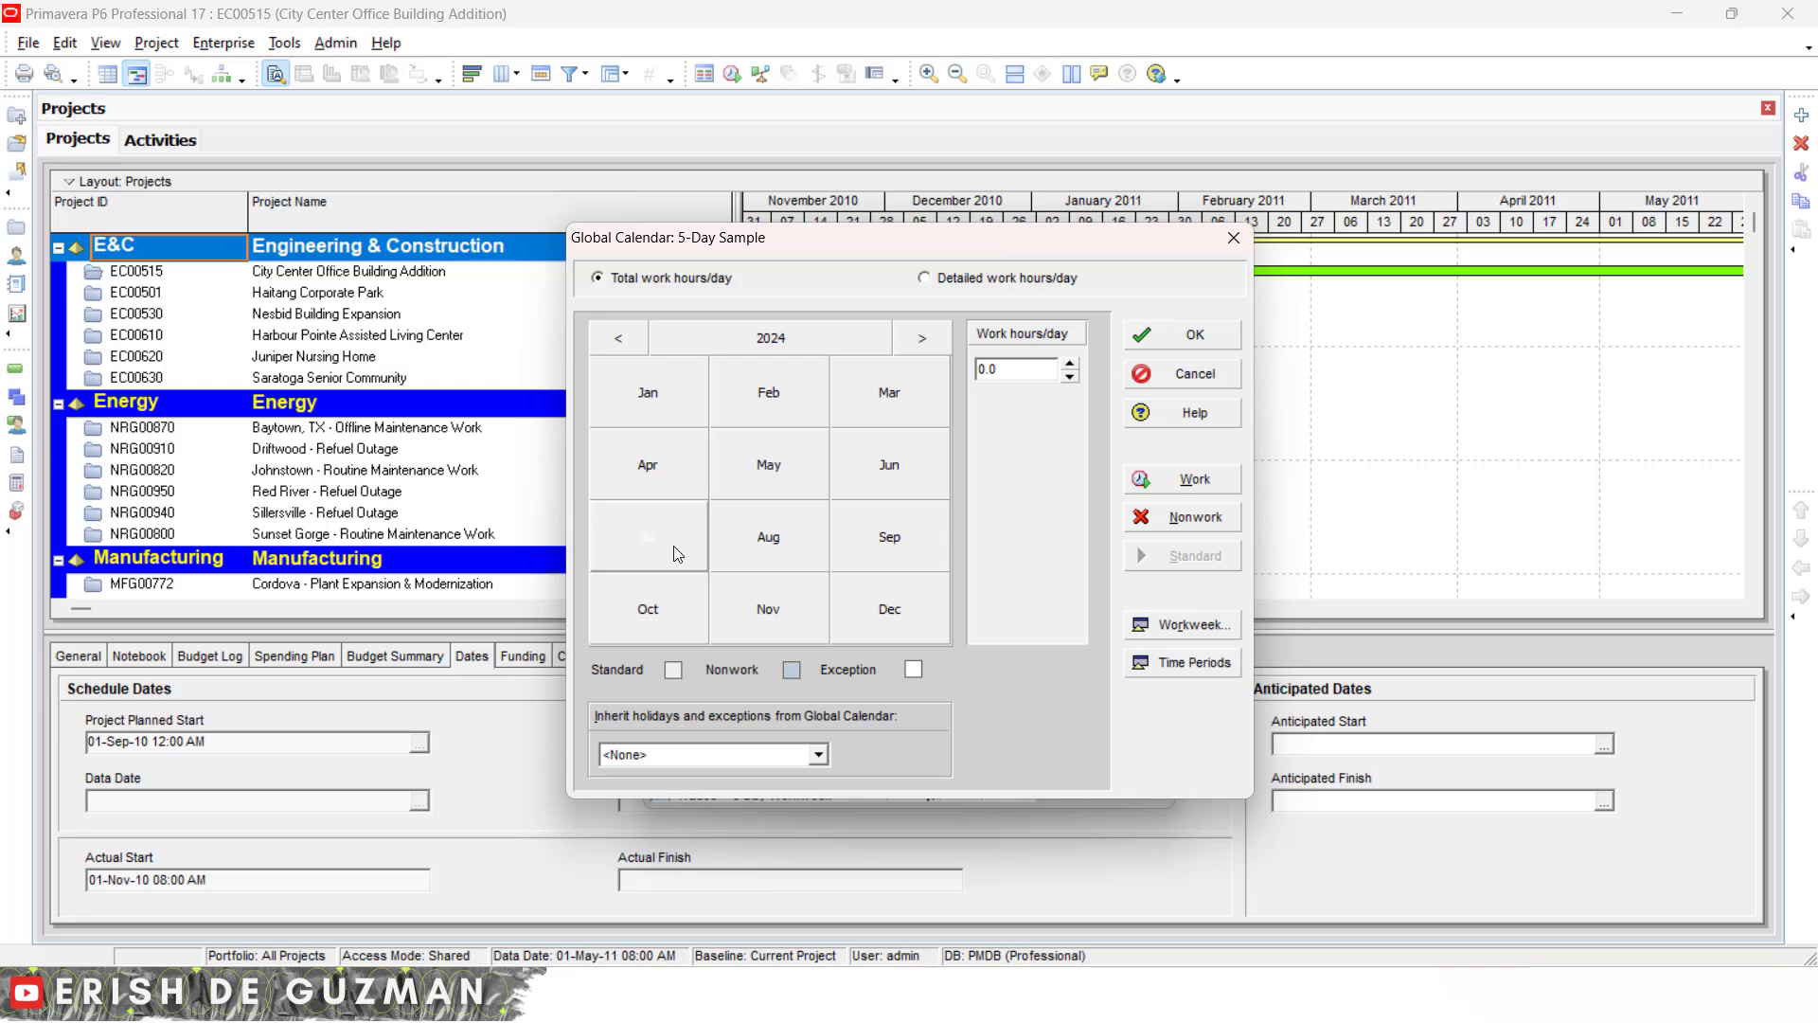
left_click(648, 536)
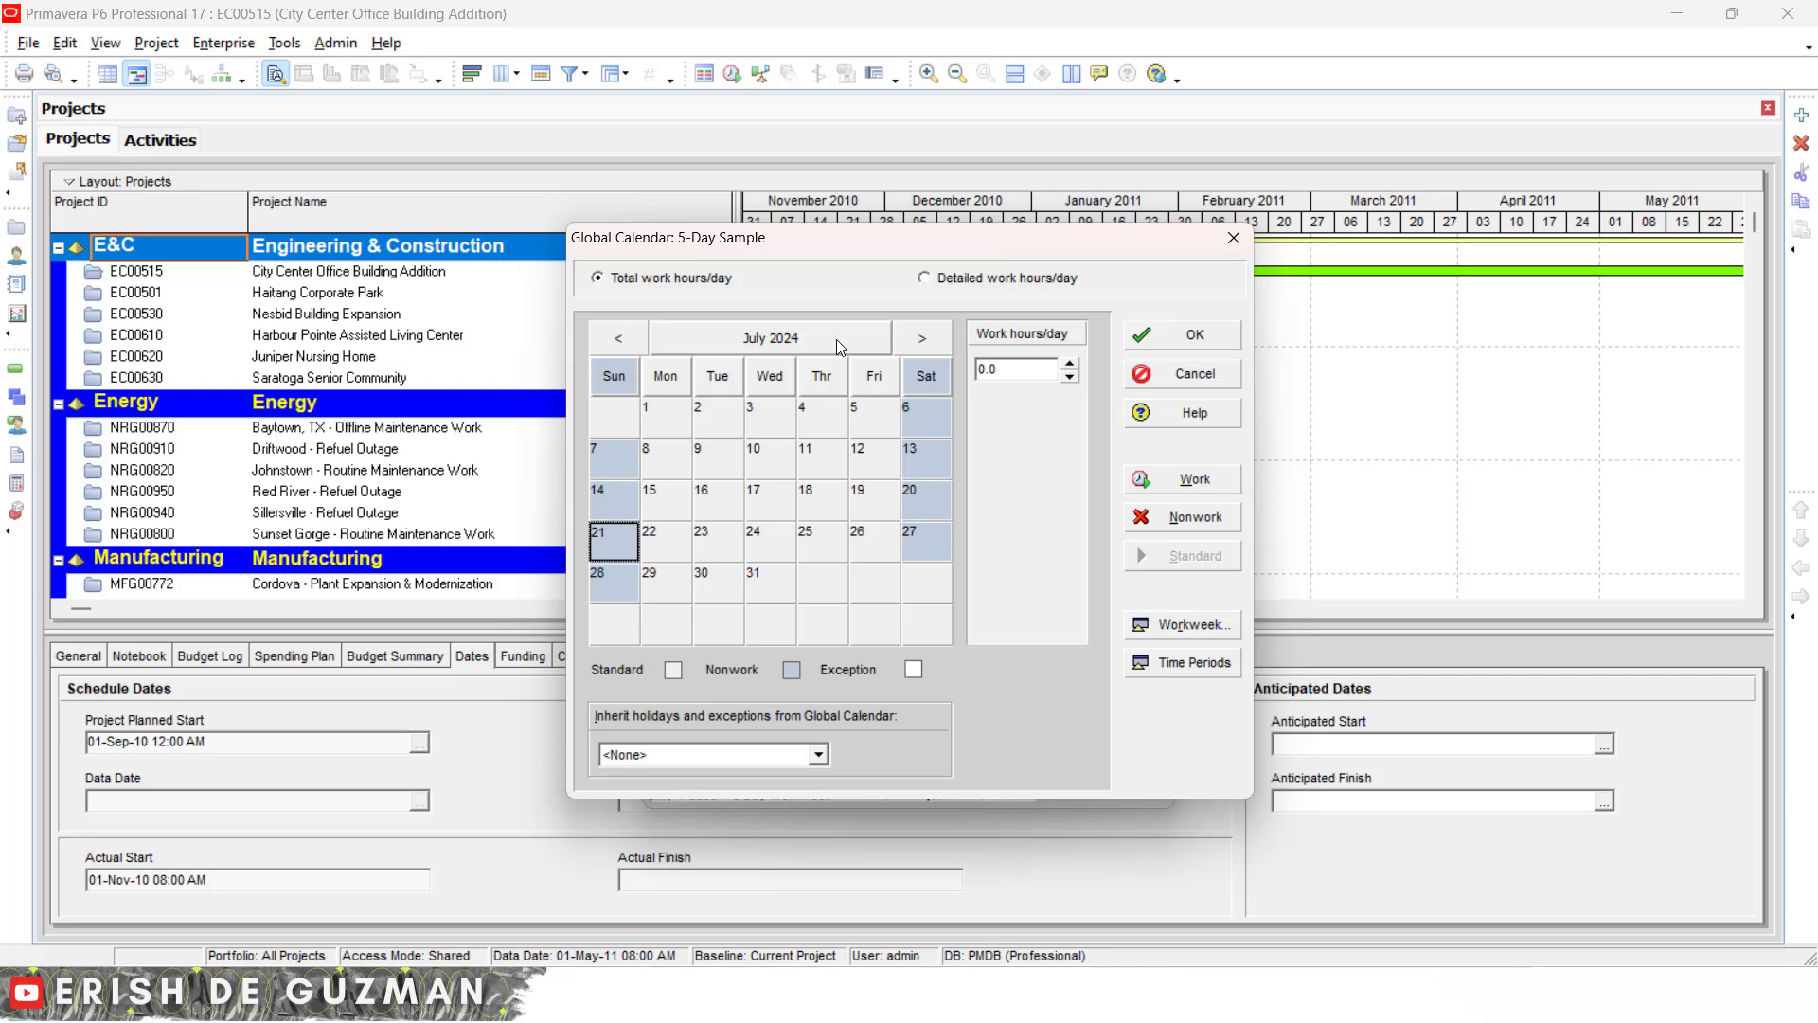
left_click(616, 382)
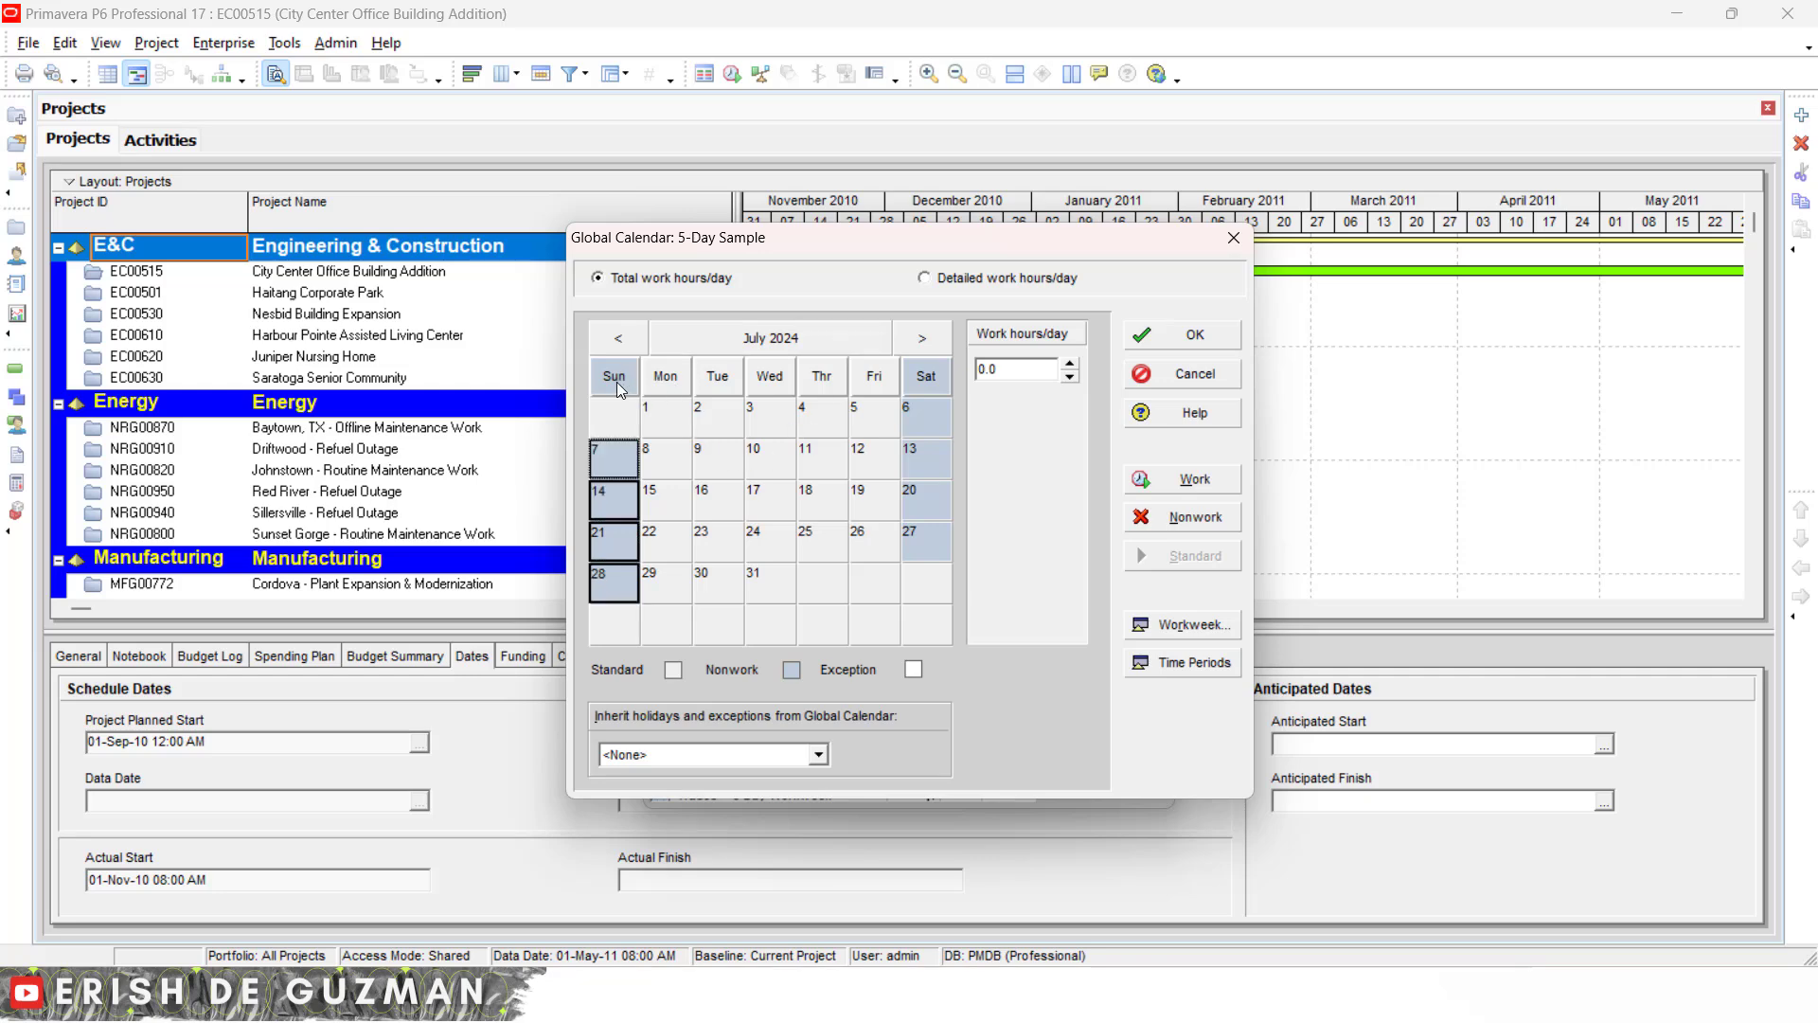
left_click(666, 382)
left_click(720, 384)
left_click(777, 389)
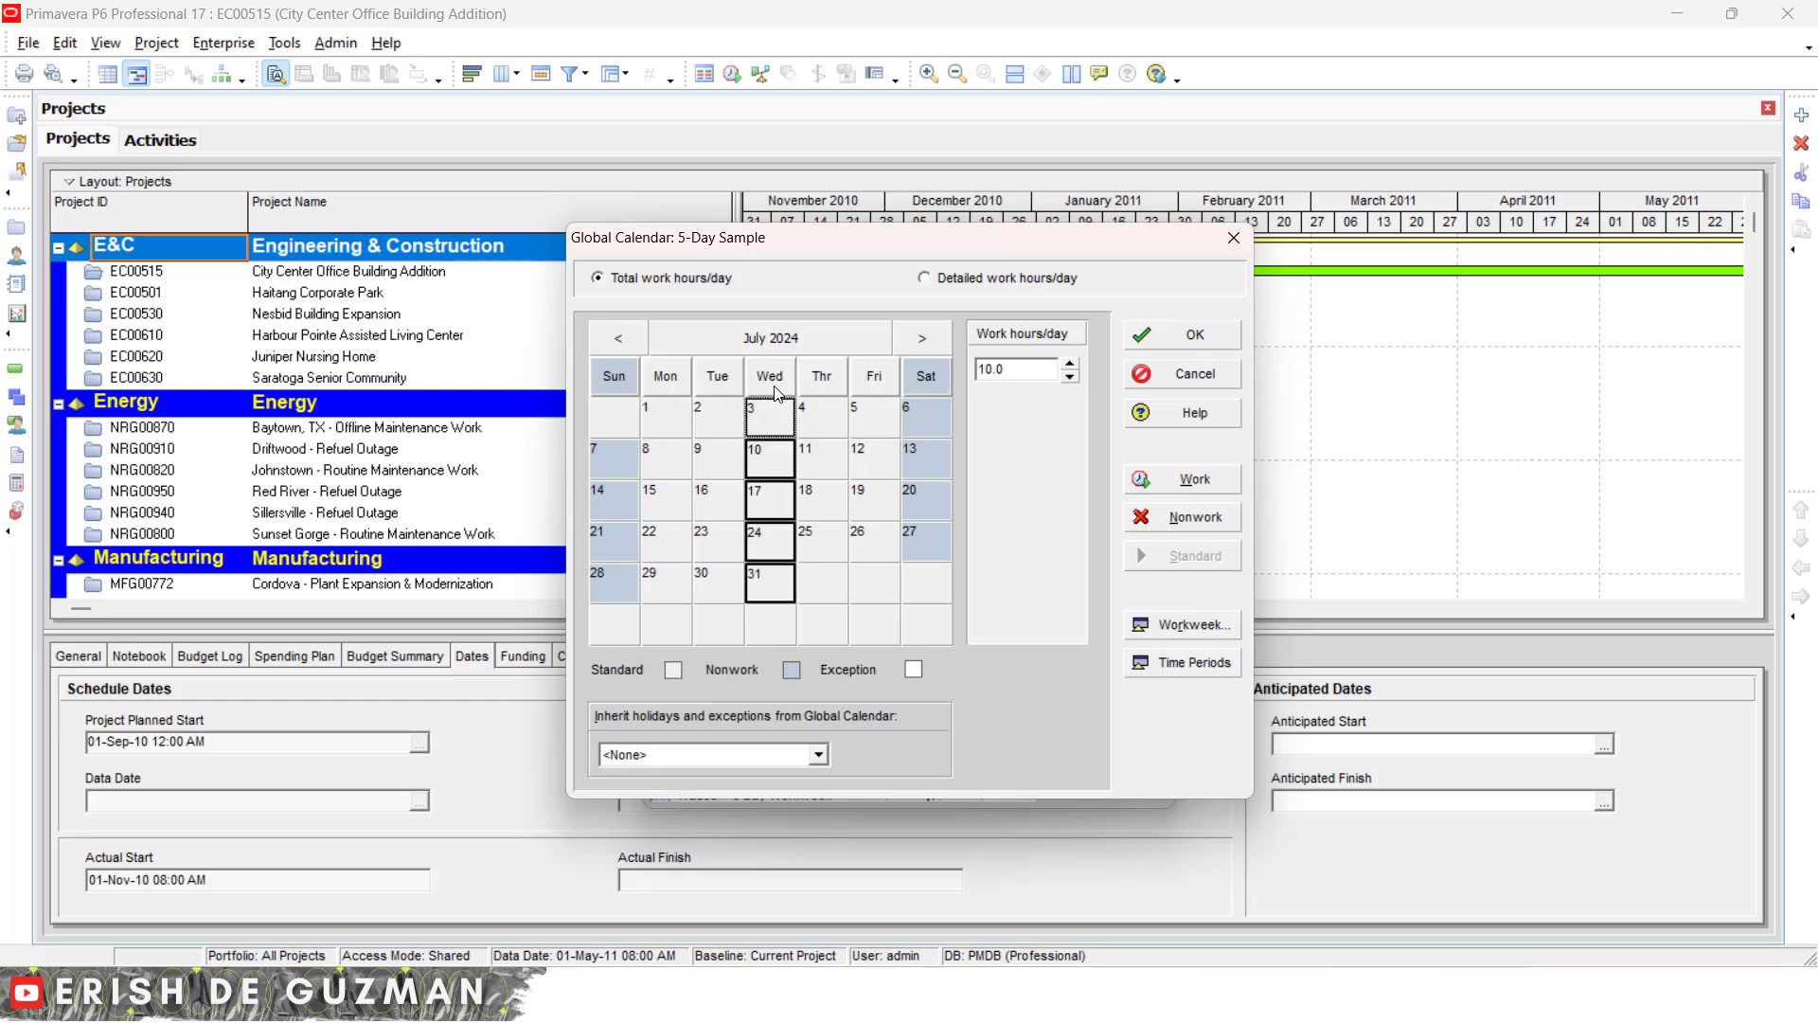
left_click(822, 382)
left_click(890, 378)
left_click(933, 383)
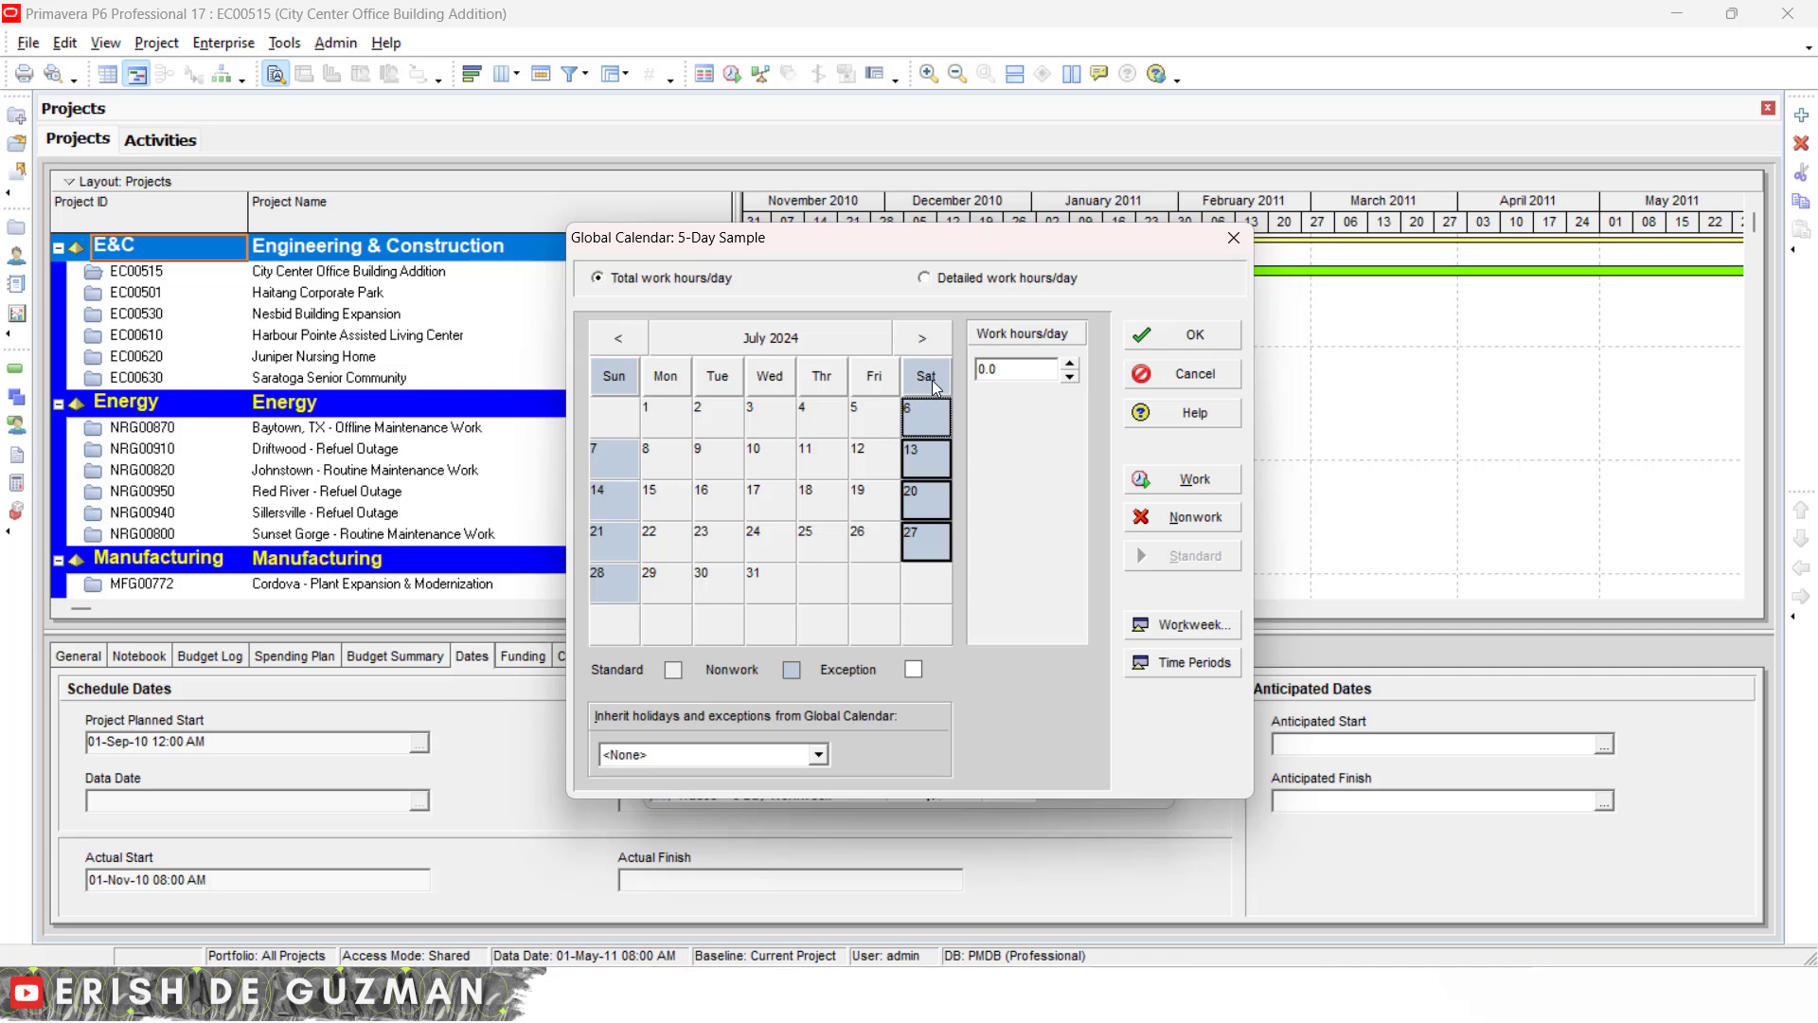
- Switch to February 2024 and mark 5 February as a nonwork day
left_click(775, 341)
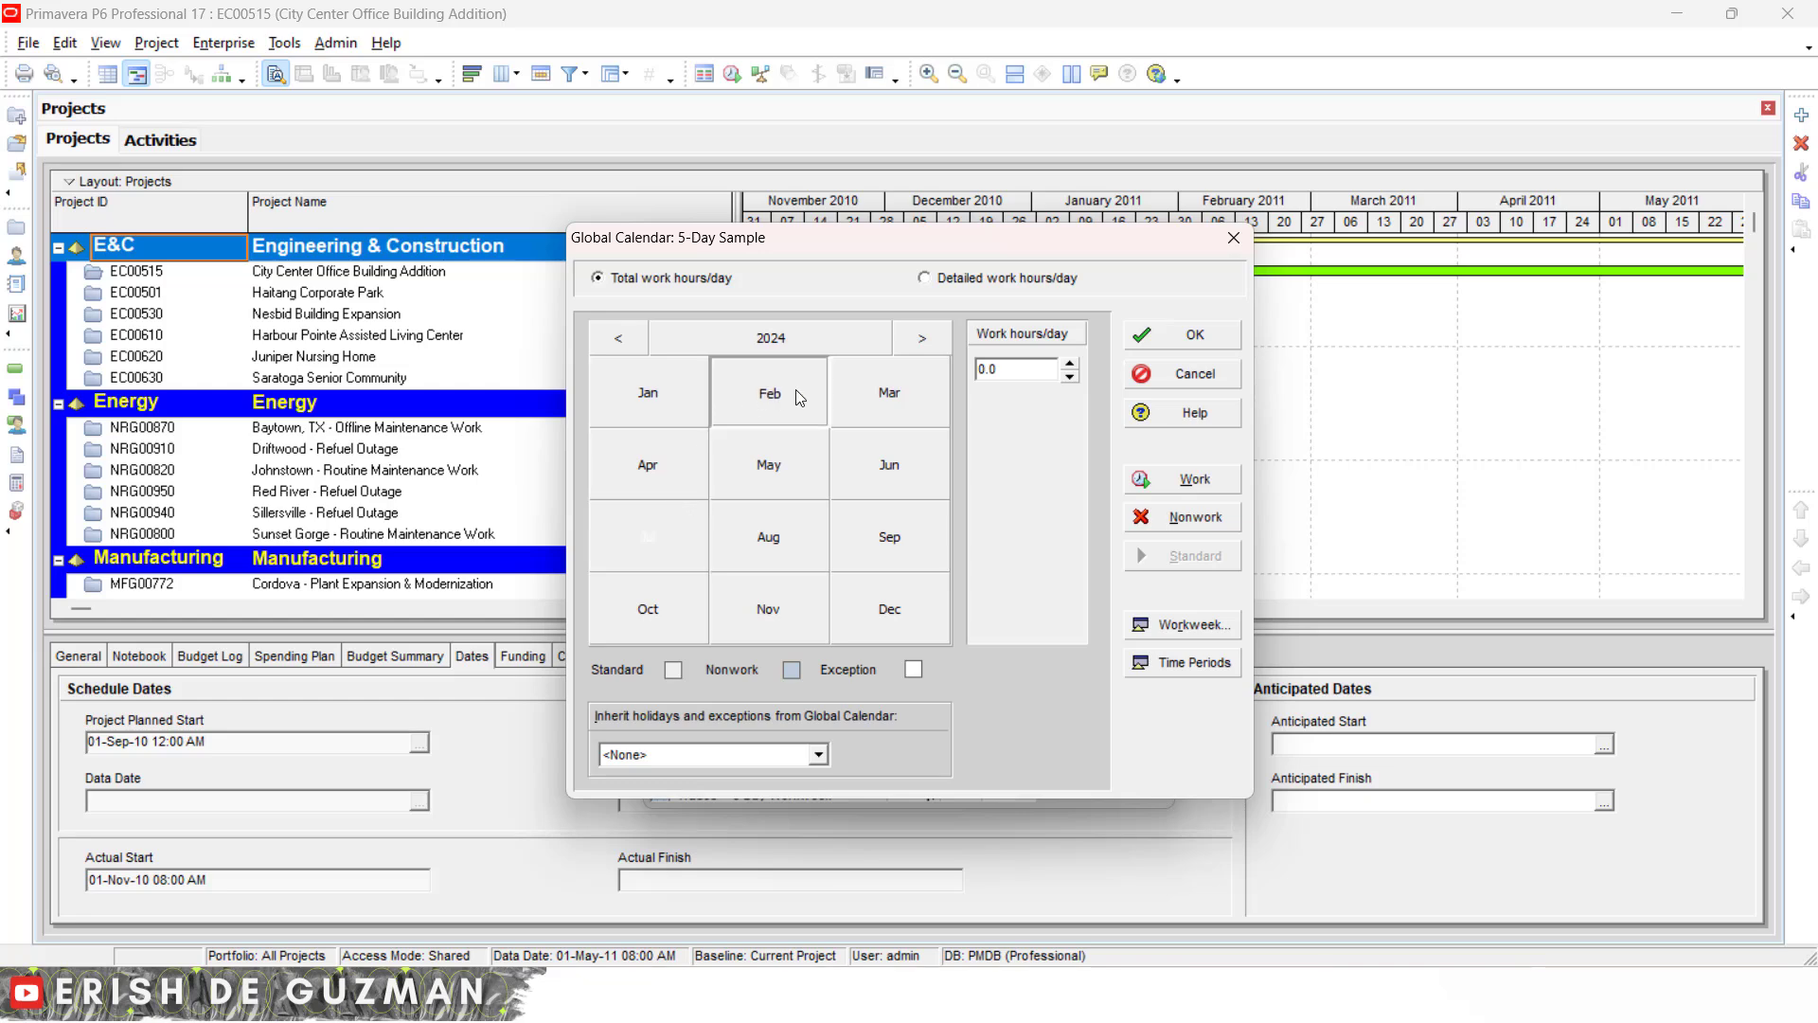
left_click(772, 396)
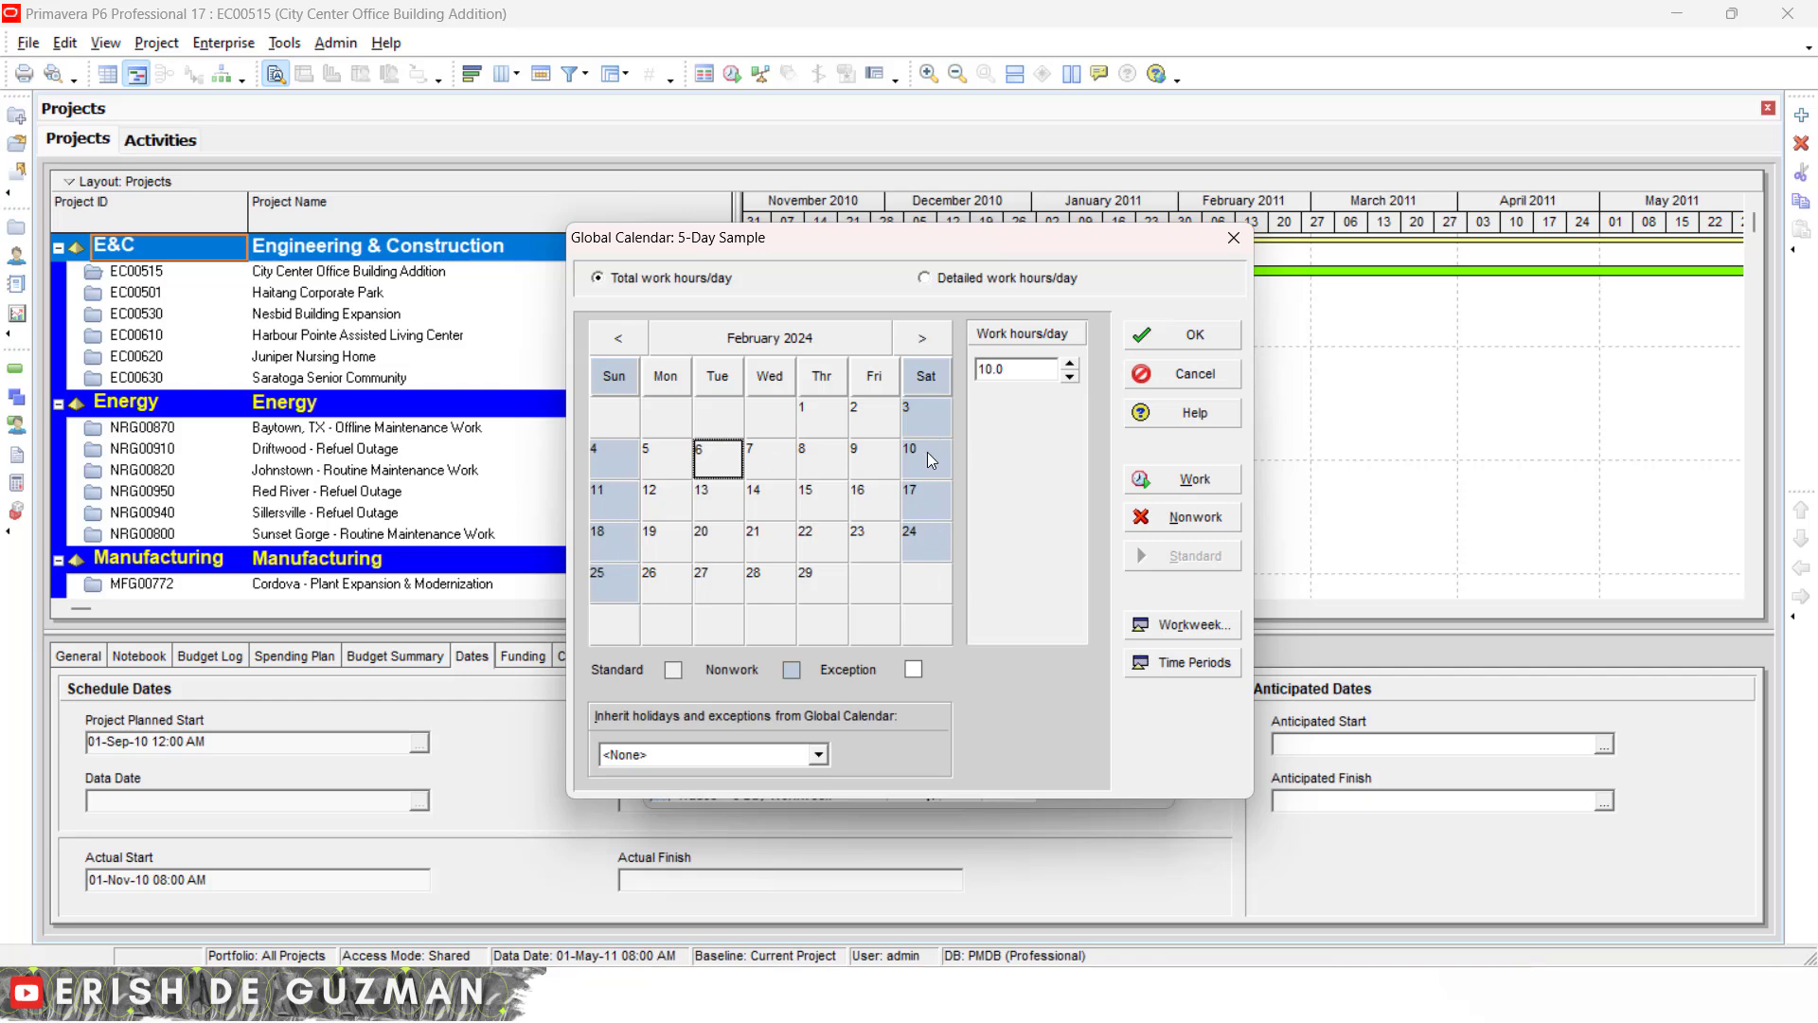
left_click(677, 462)
left_click(732, 469)
left_click(782, 466)
left_click(826, 466)
left_click(873, 466)
left_click(862, 505)
left_click(805, 508)
left_click(776, 510)
left_click(664, 461)
left_click(1161, 520)
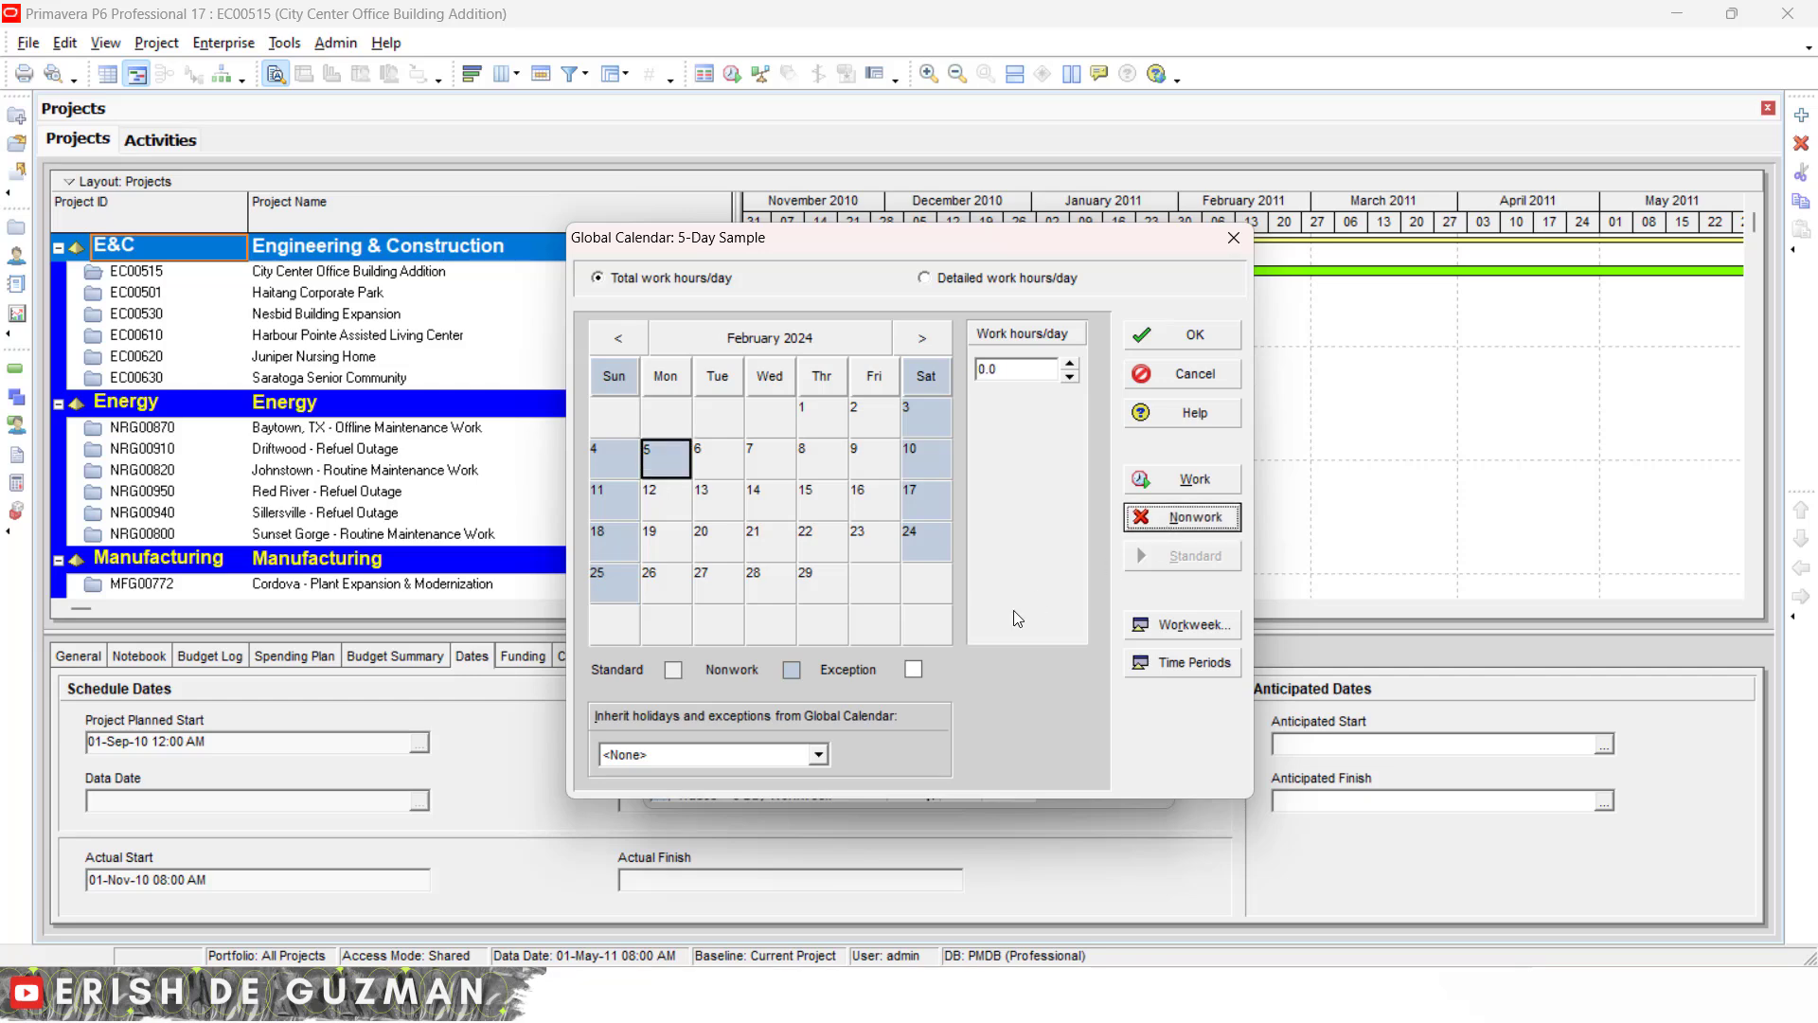
- Make the February Saturdays 3, 10, 17 and 24 work days
left_click(671, 494)
left_click(674, 463)
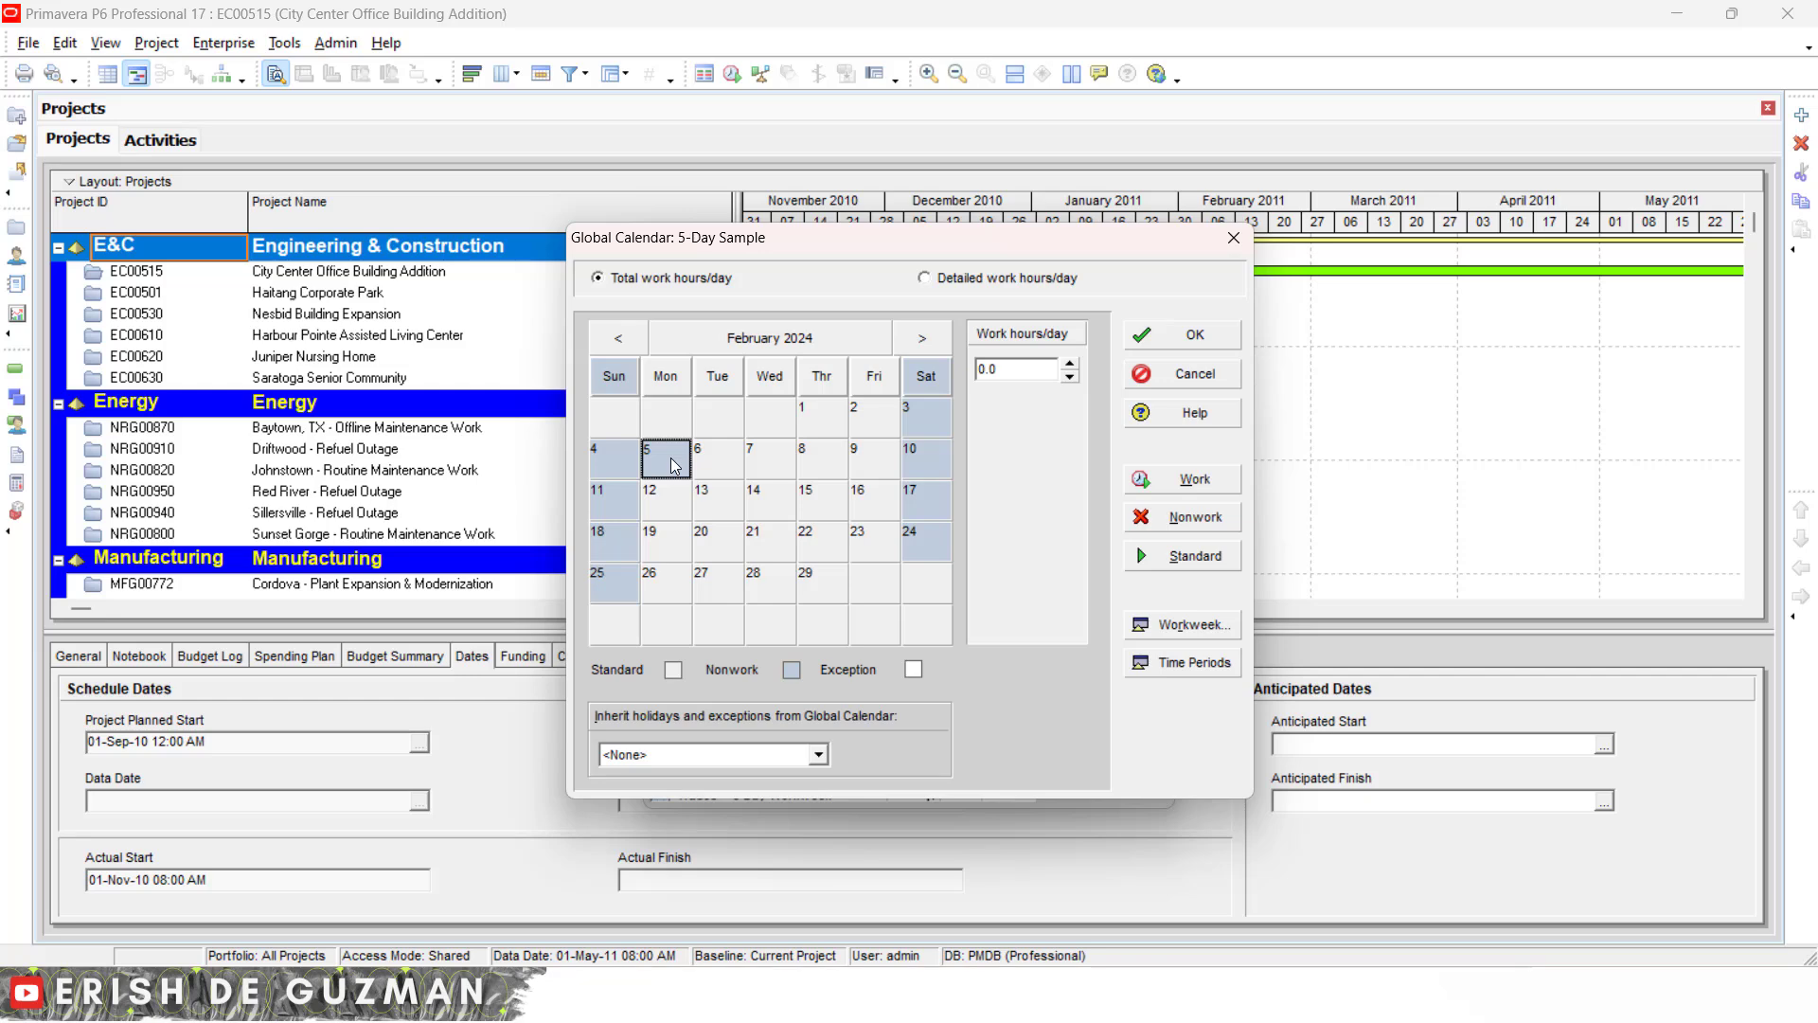
left_click(925, 426)
left_click(925, 511)
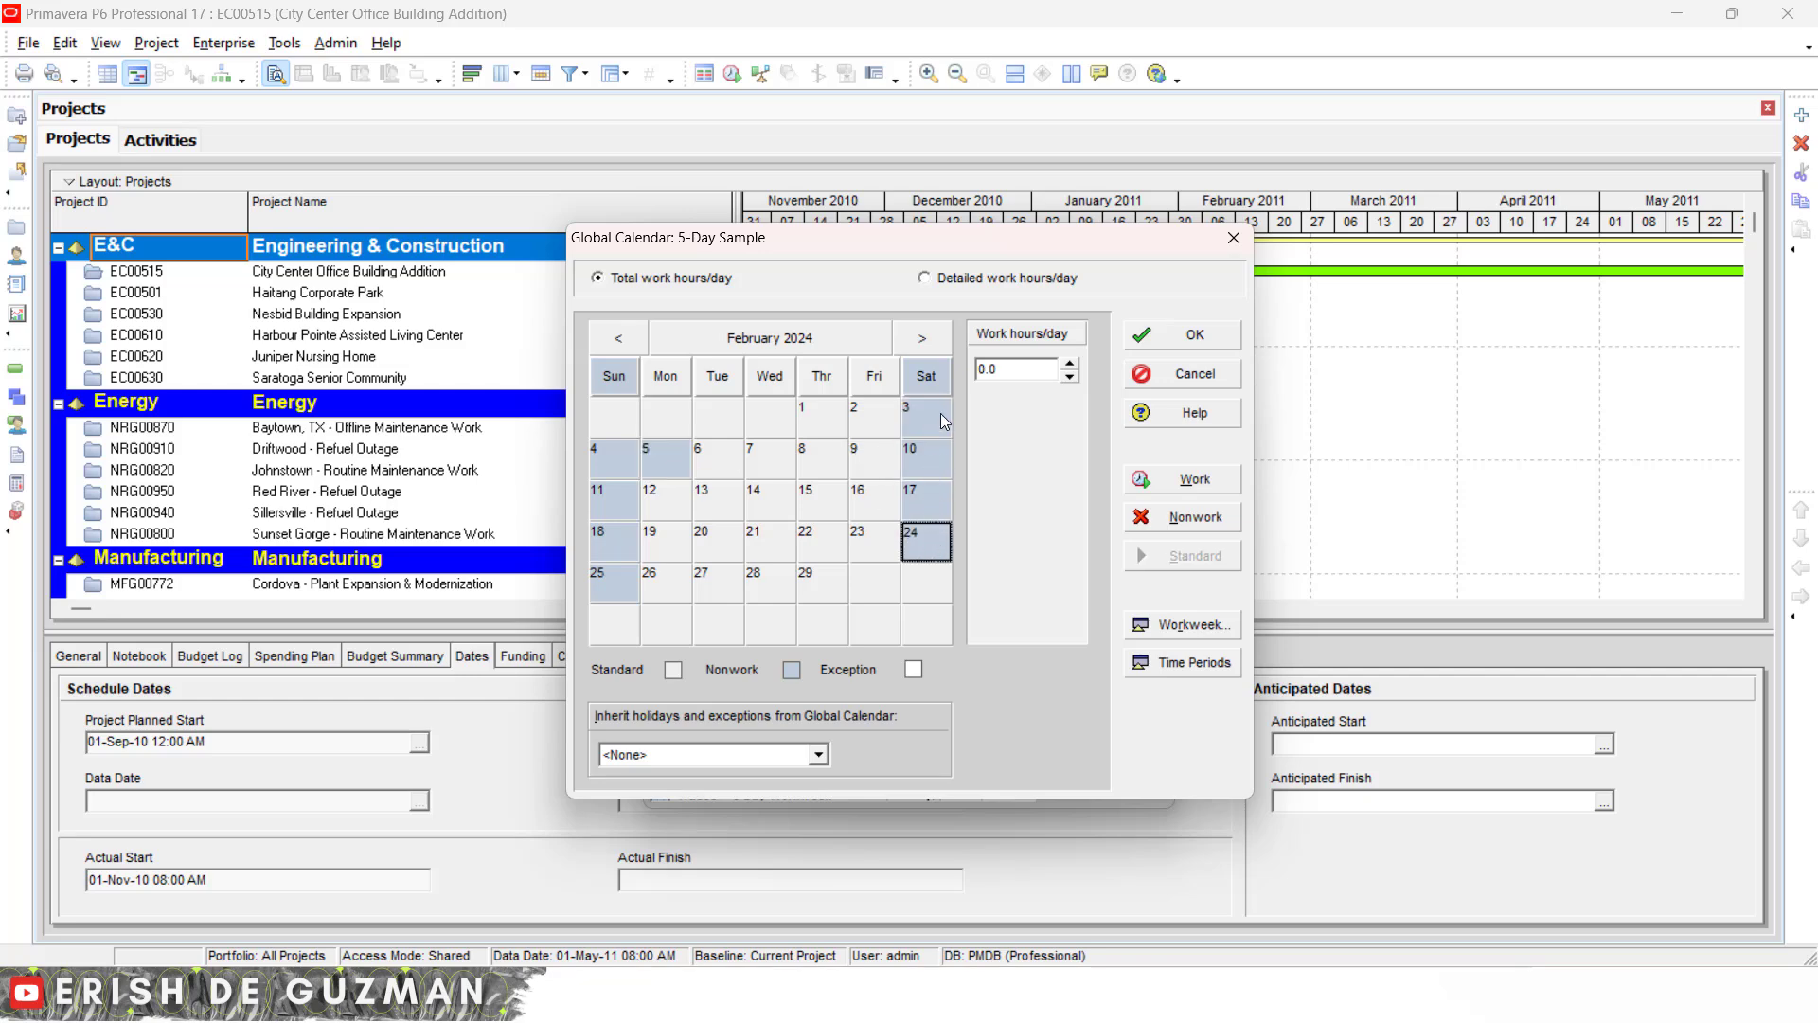
left_click(940, 415)
left_click(918, 468)
left_click(922, 503)
left_click(922, 543)
left_click(925, 431)
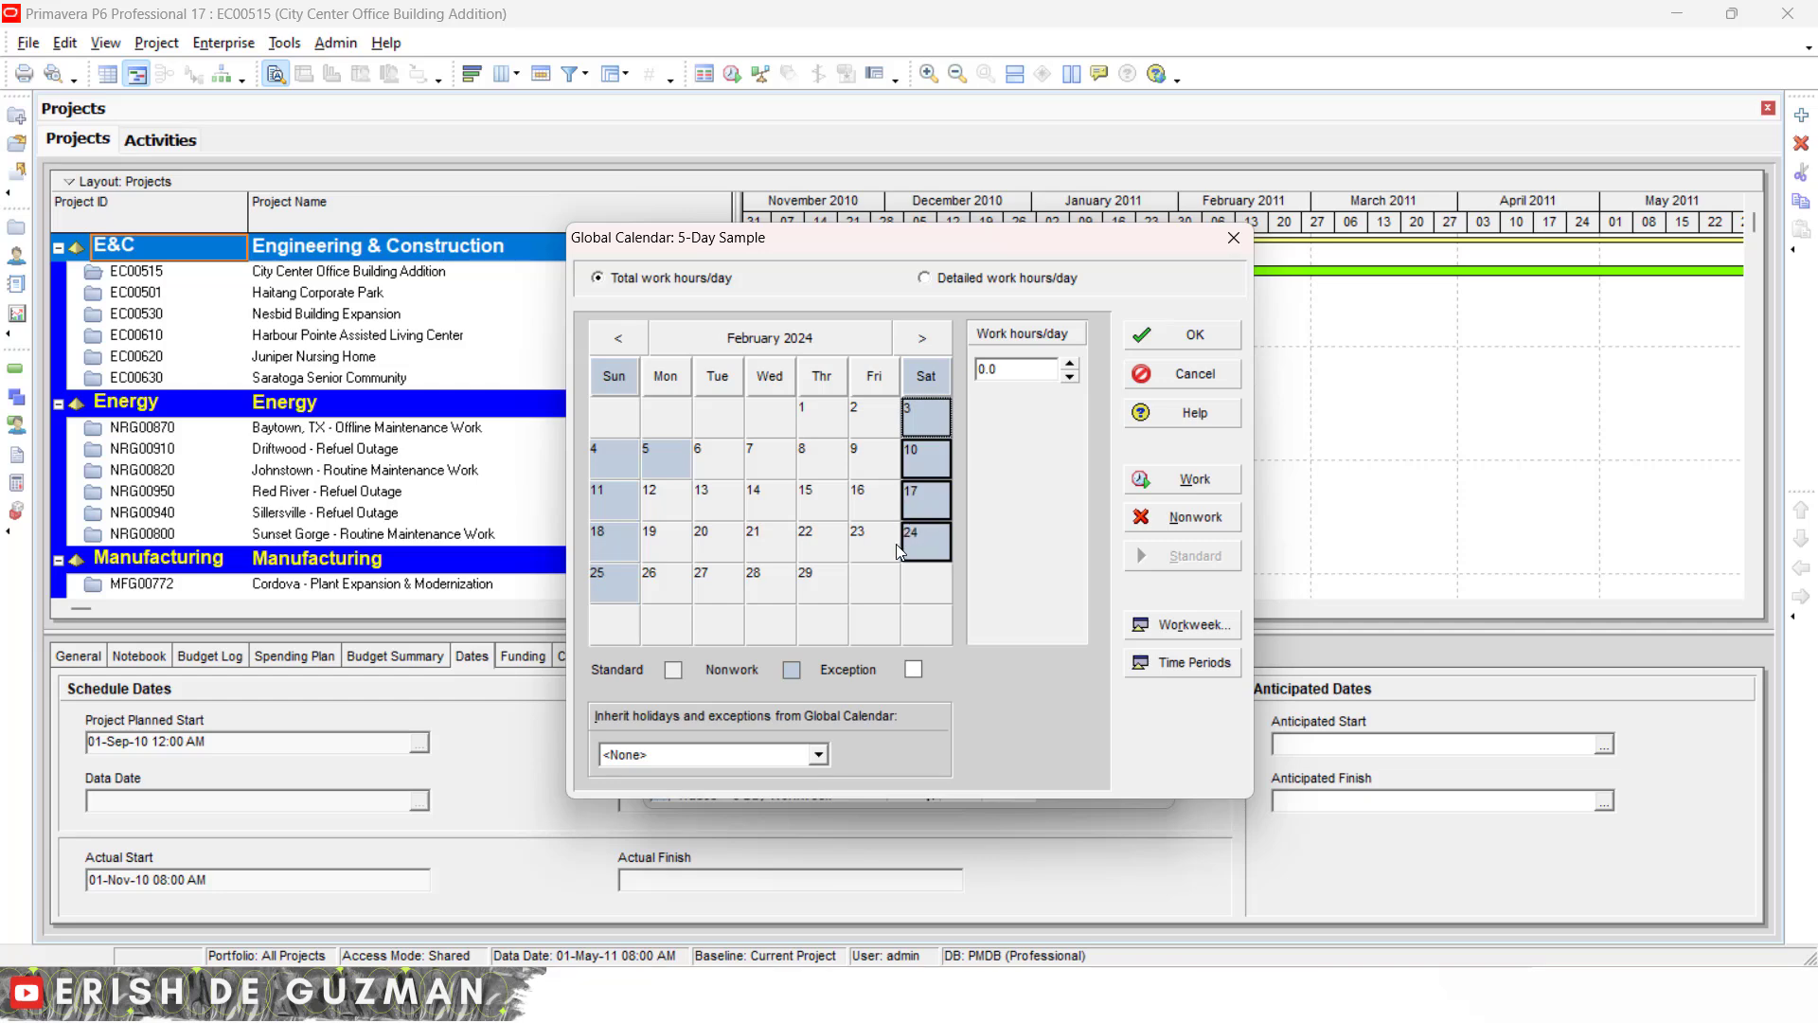
left_click(1158, 476)
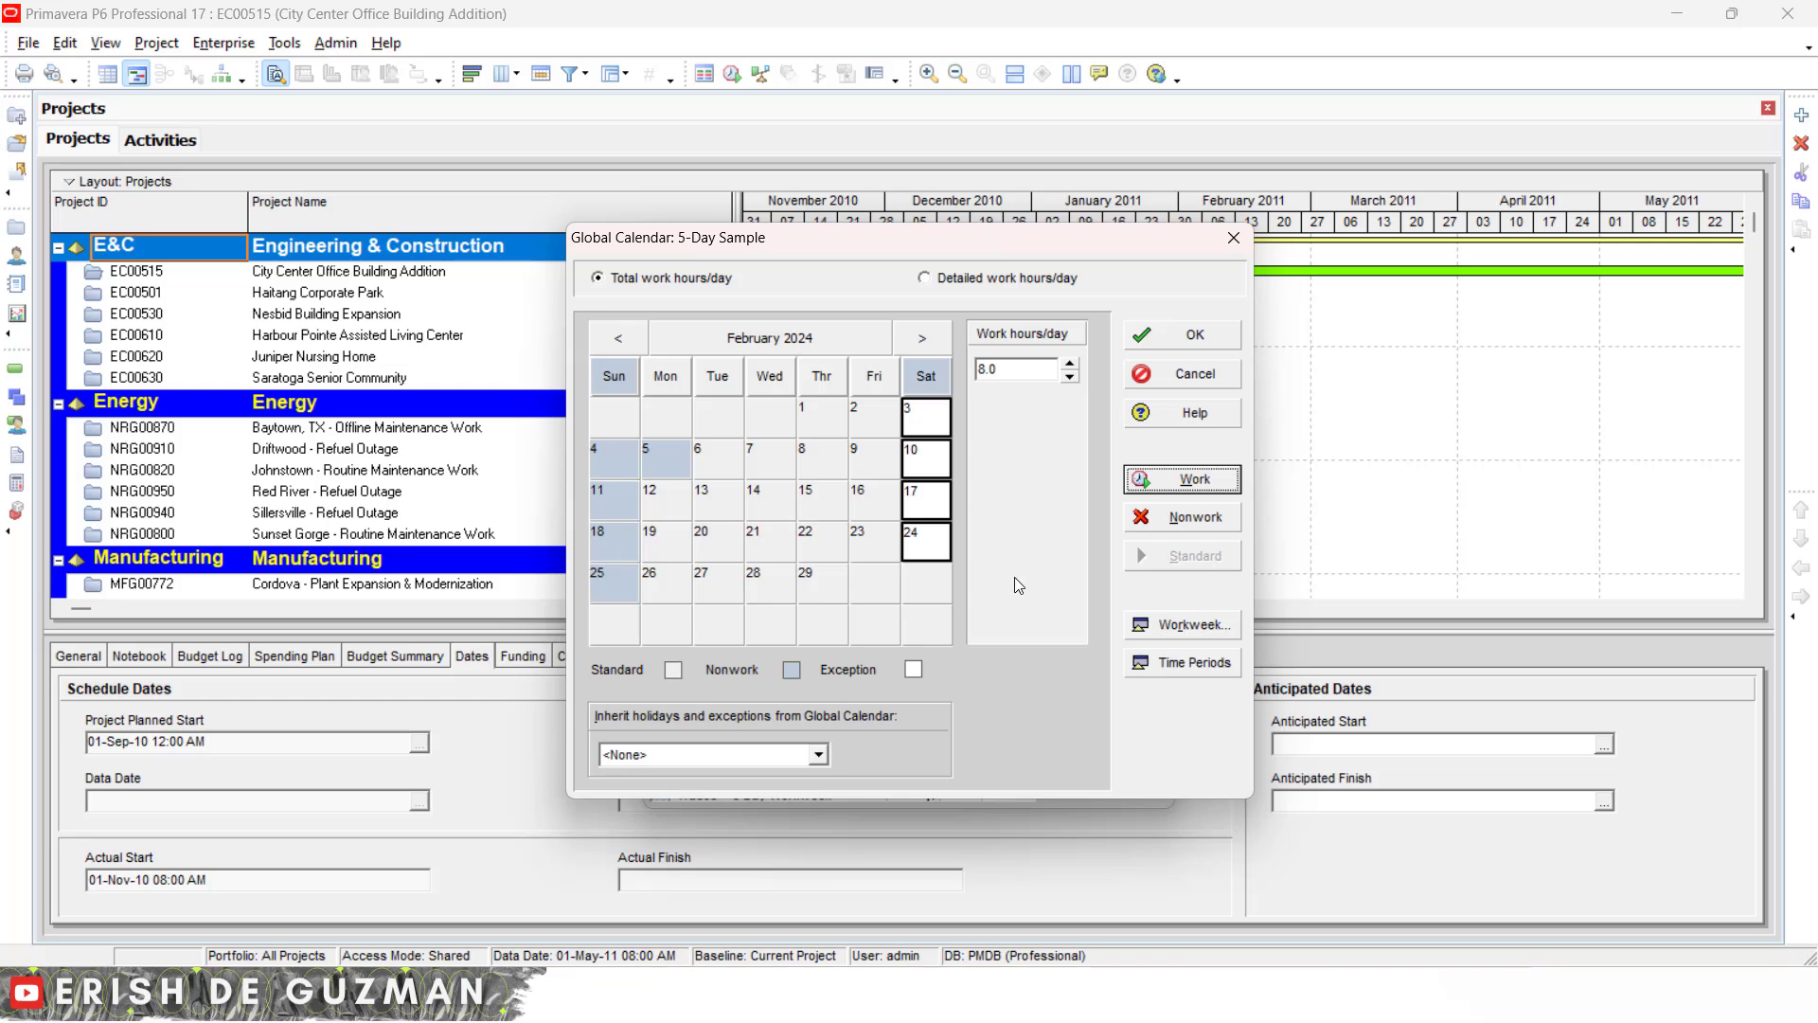
- Check the work hours of 22 February and of the Saturday column
left_click(828, 547)
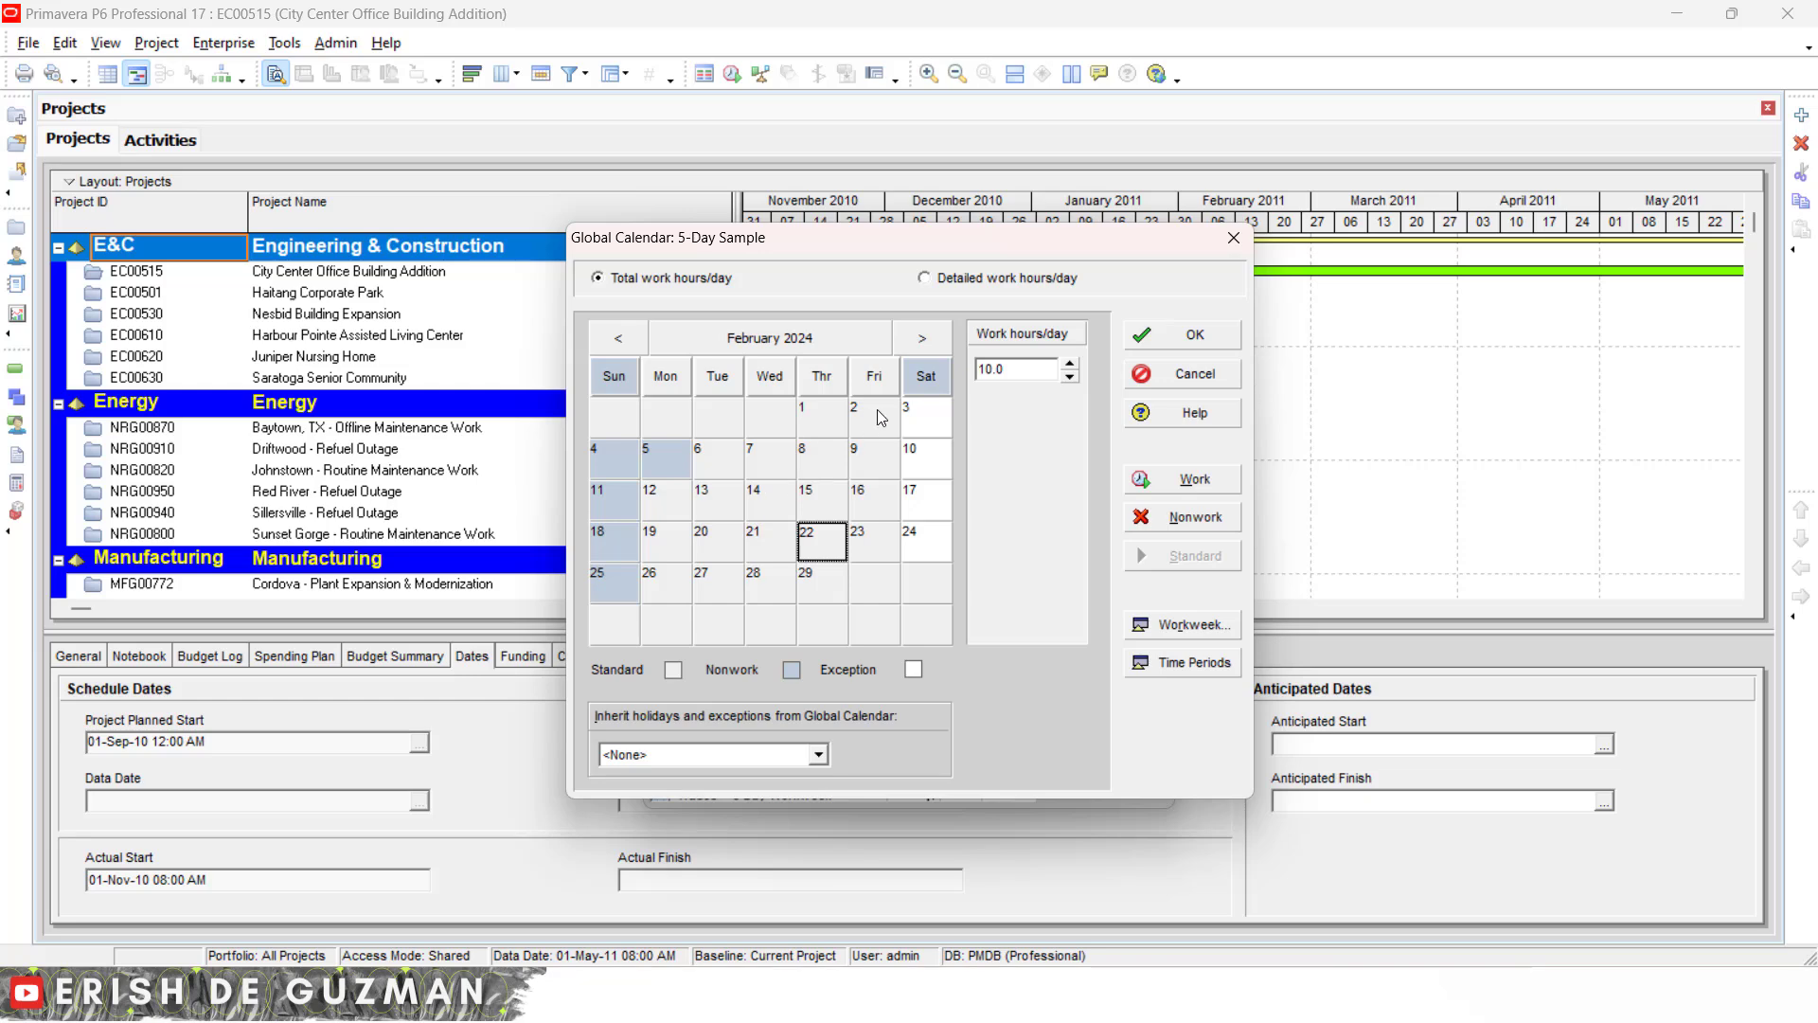
left_click(931, 378)
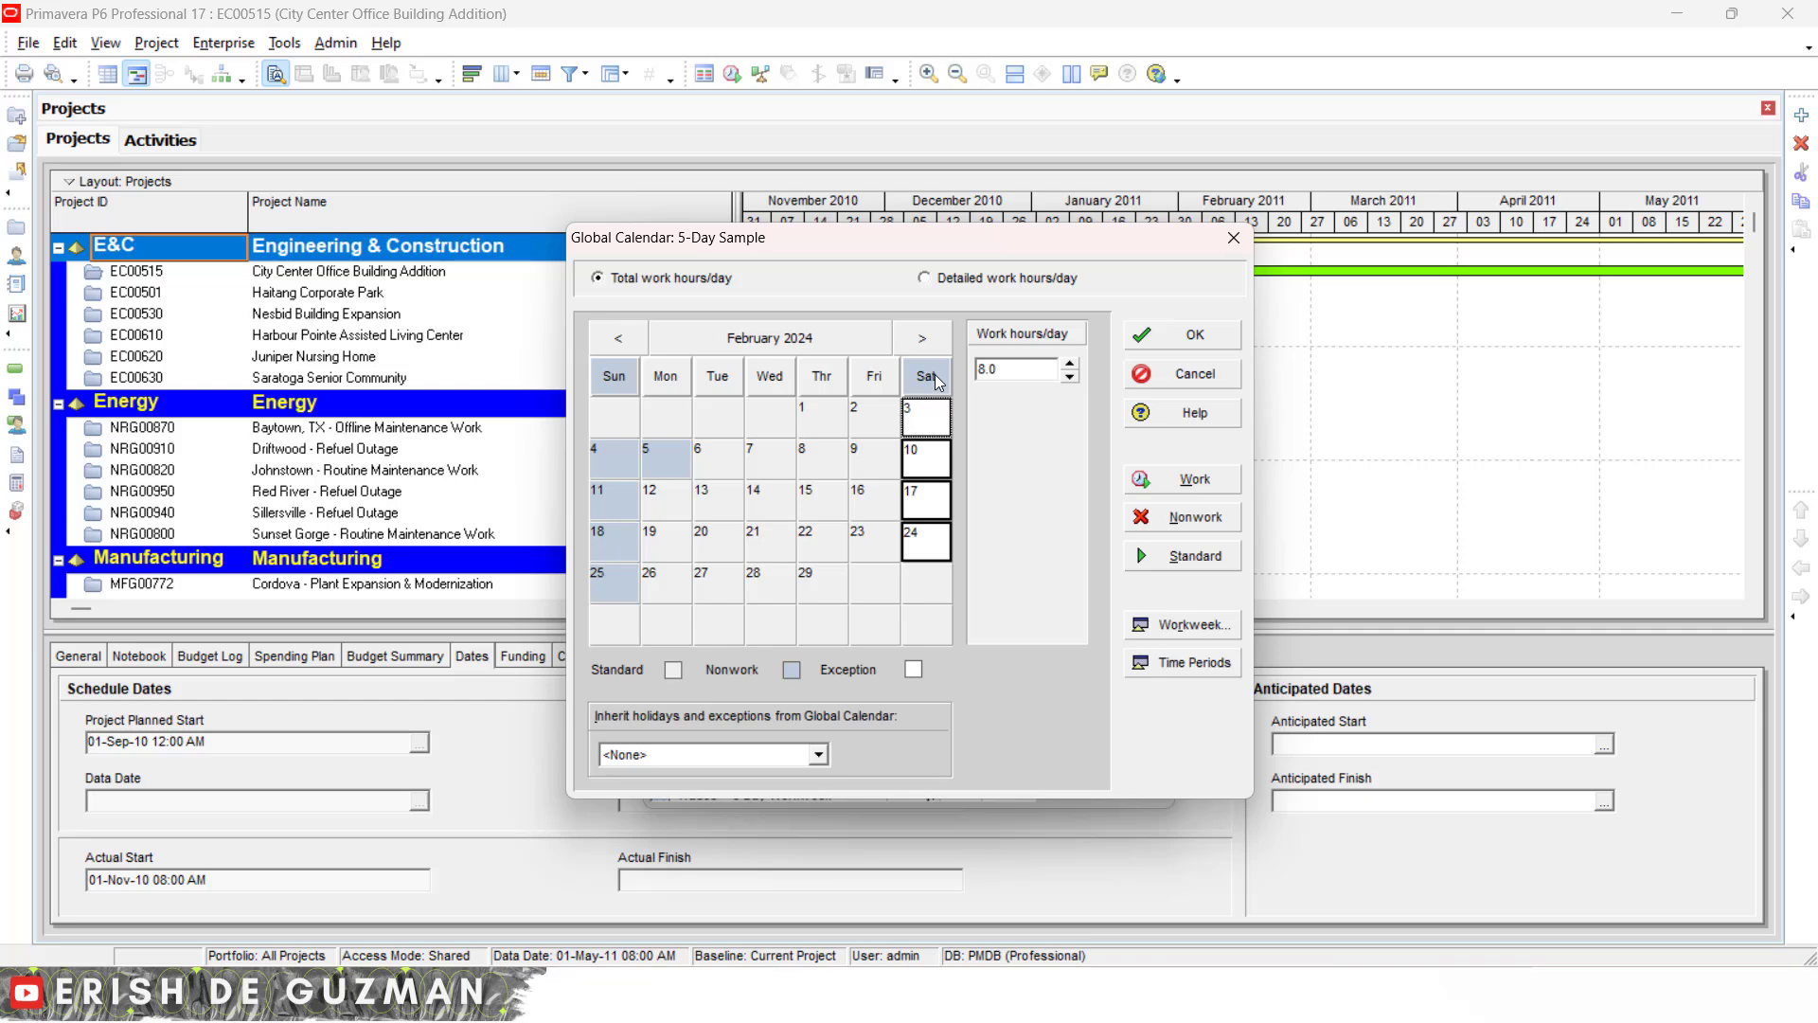
- Compare the work hours of 23 February, the Friday, Wednesday and Thursday columns, and several Tuesdays in February 2024
left_click(876, 545)
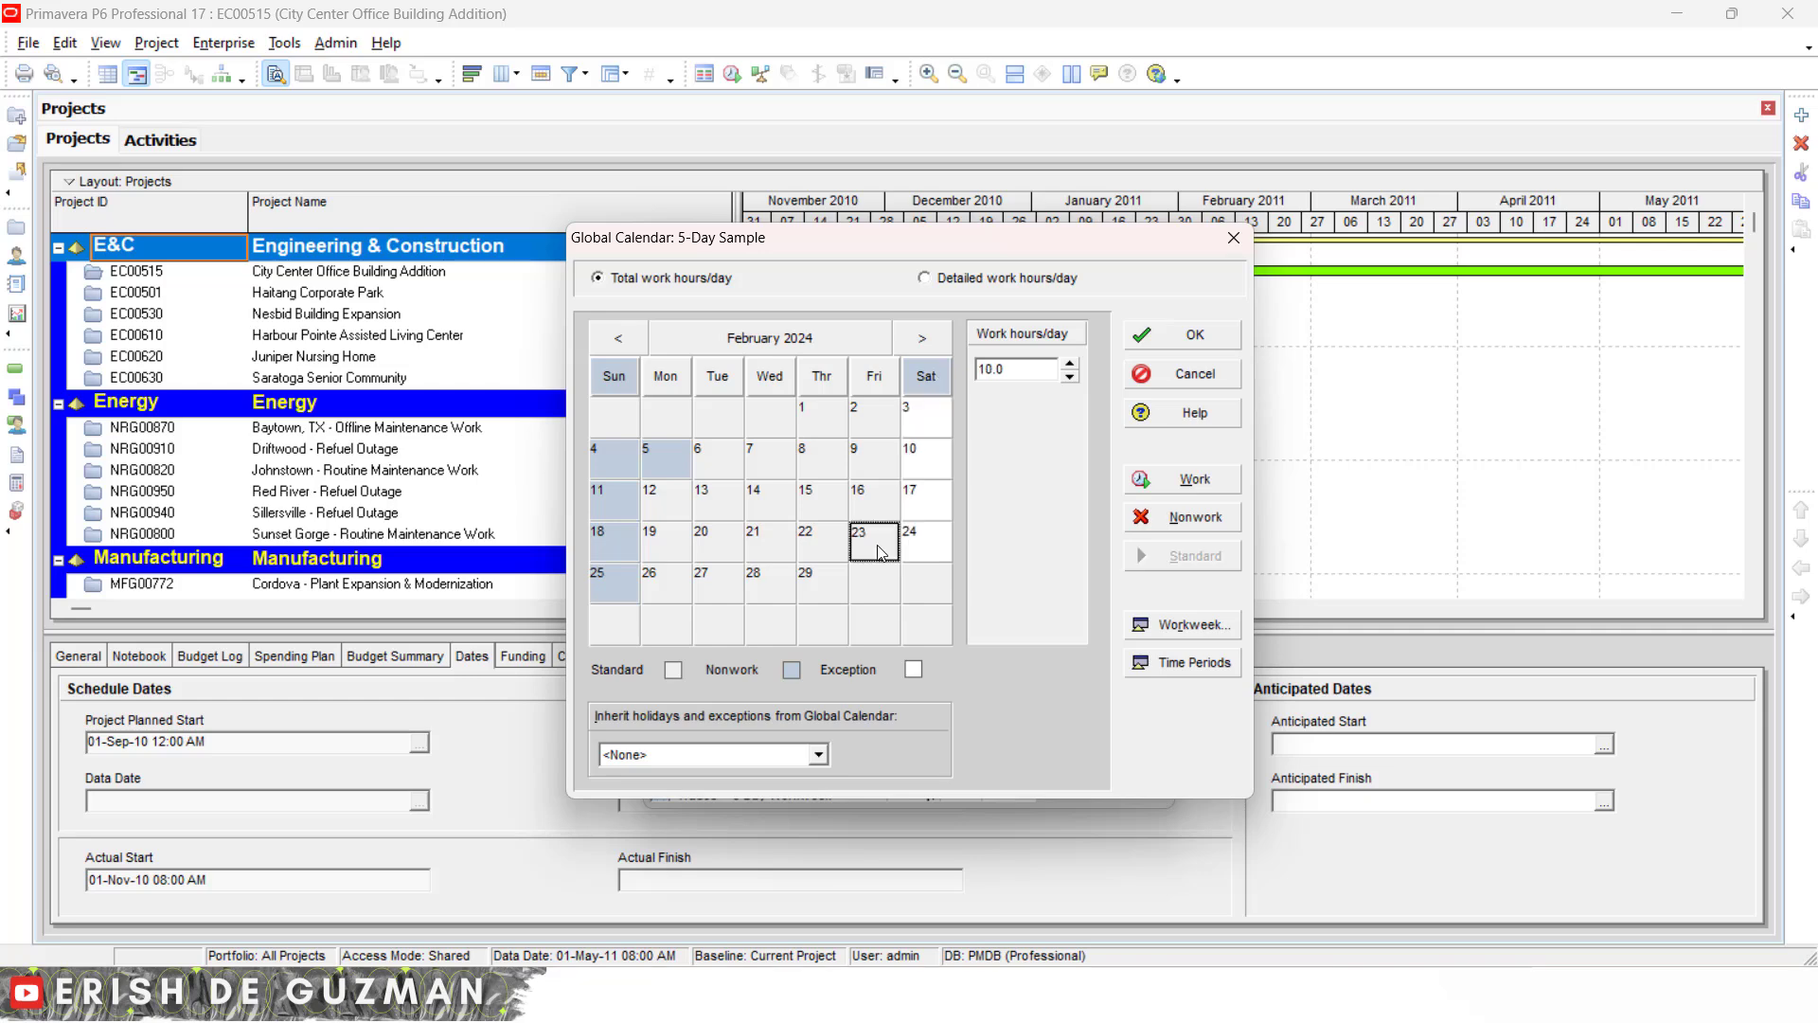
left_click(885, 381)
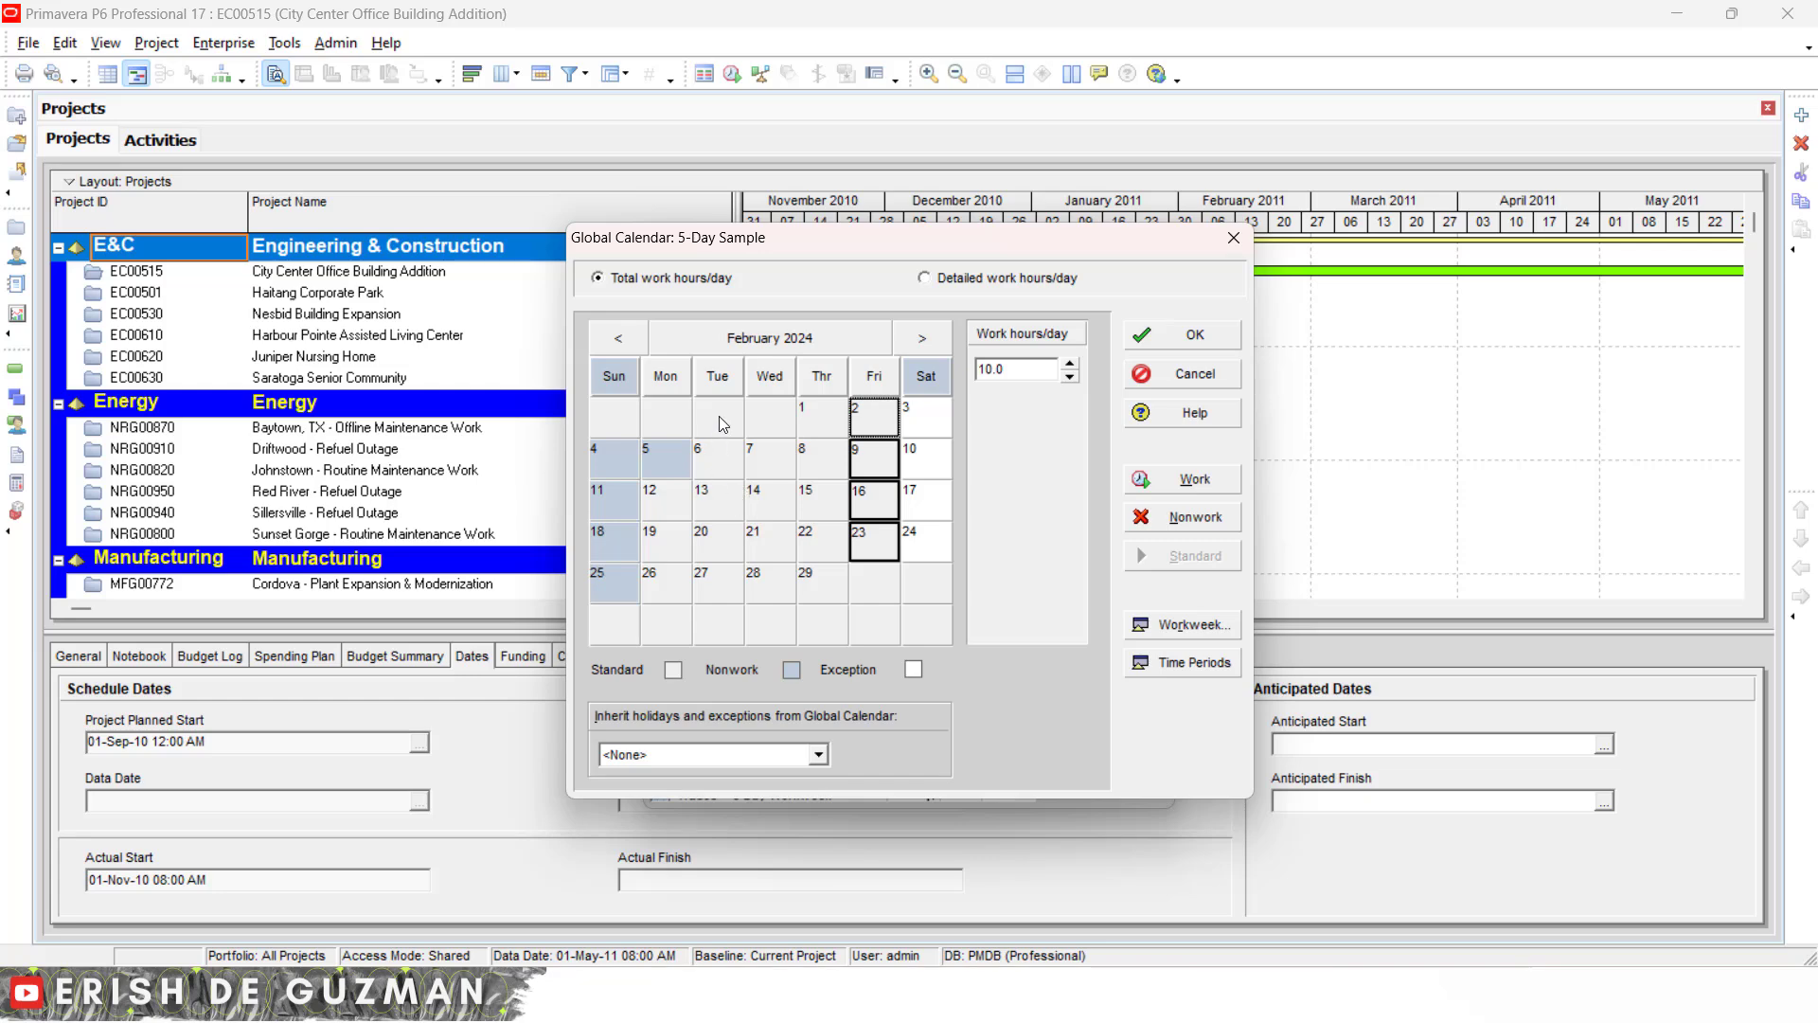
left_click(772, 379, "ctrl")
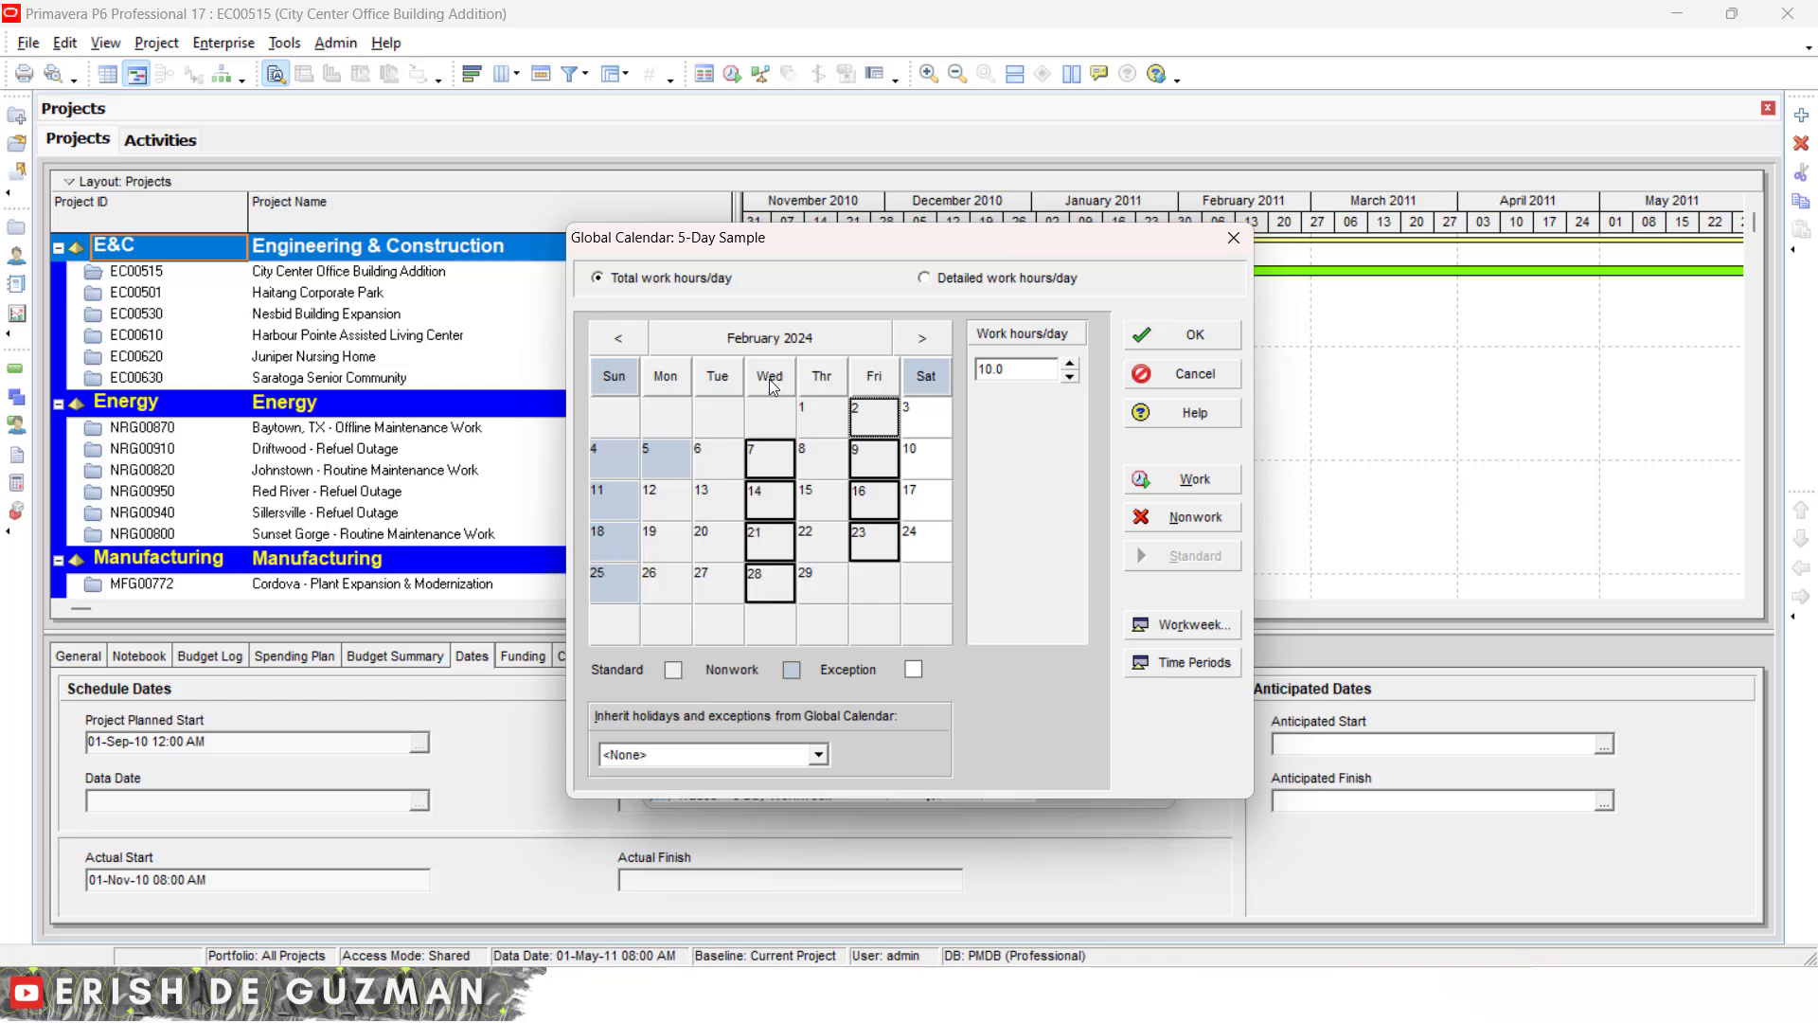
left_click(821, 378, "ctrl")
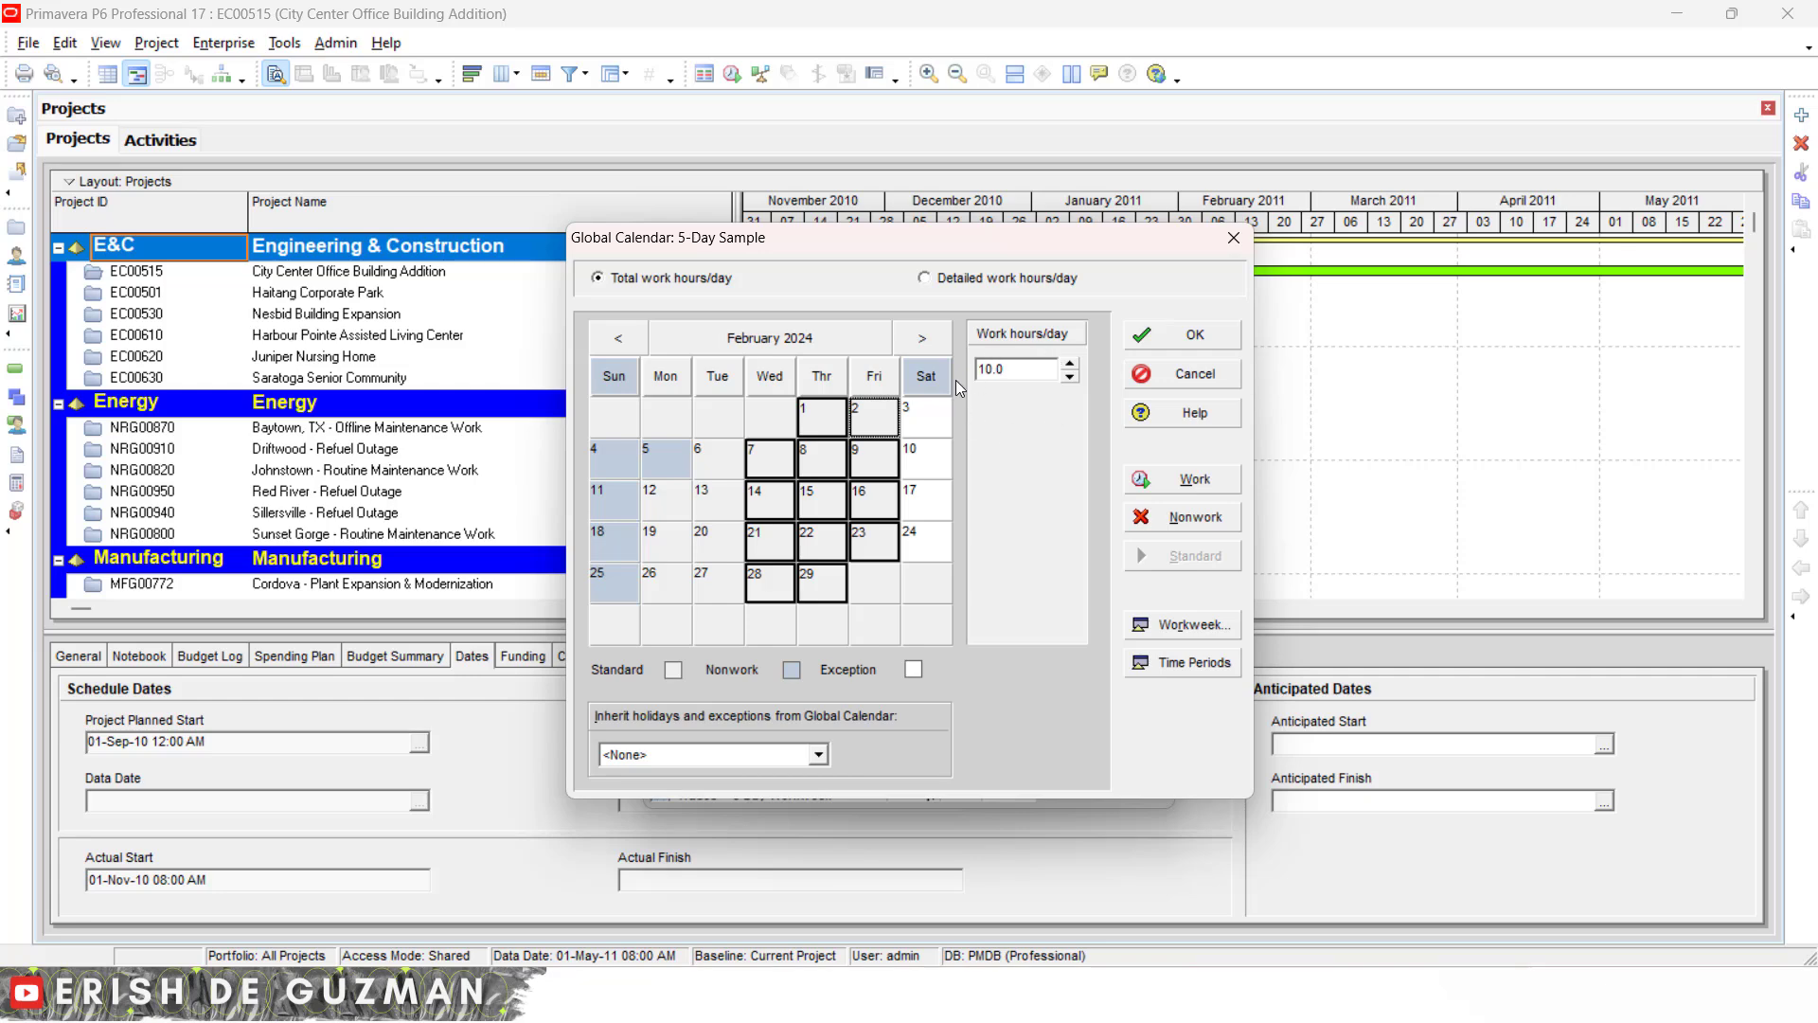
left_click(706, 459)
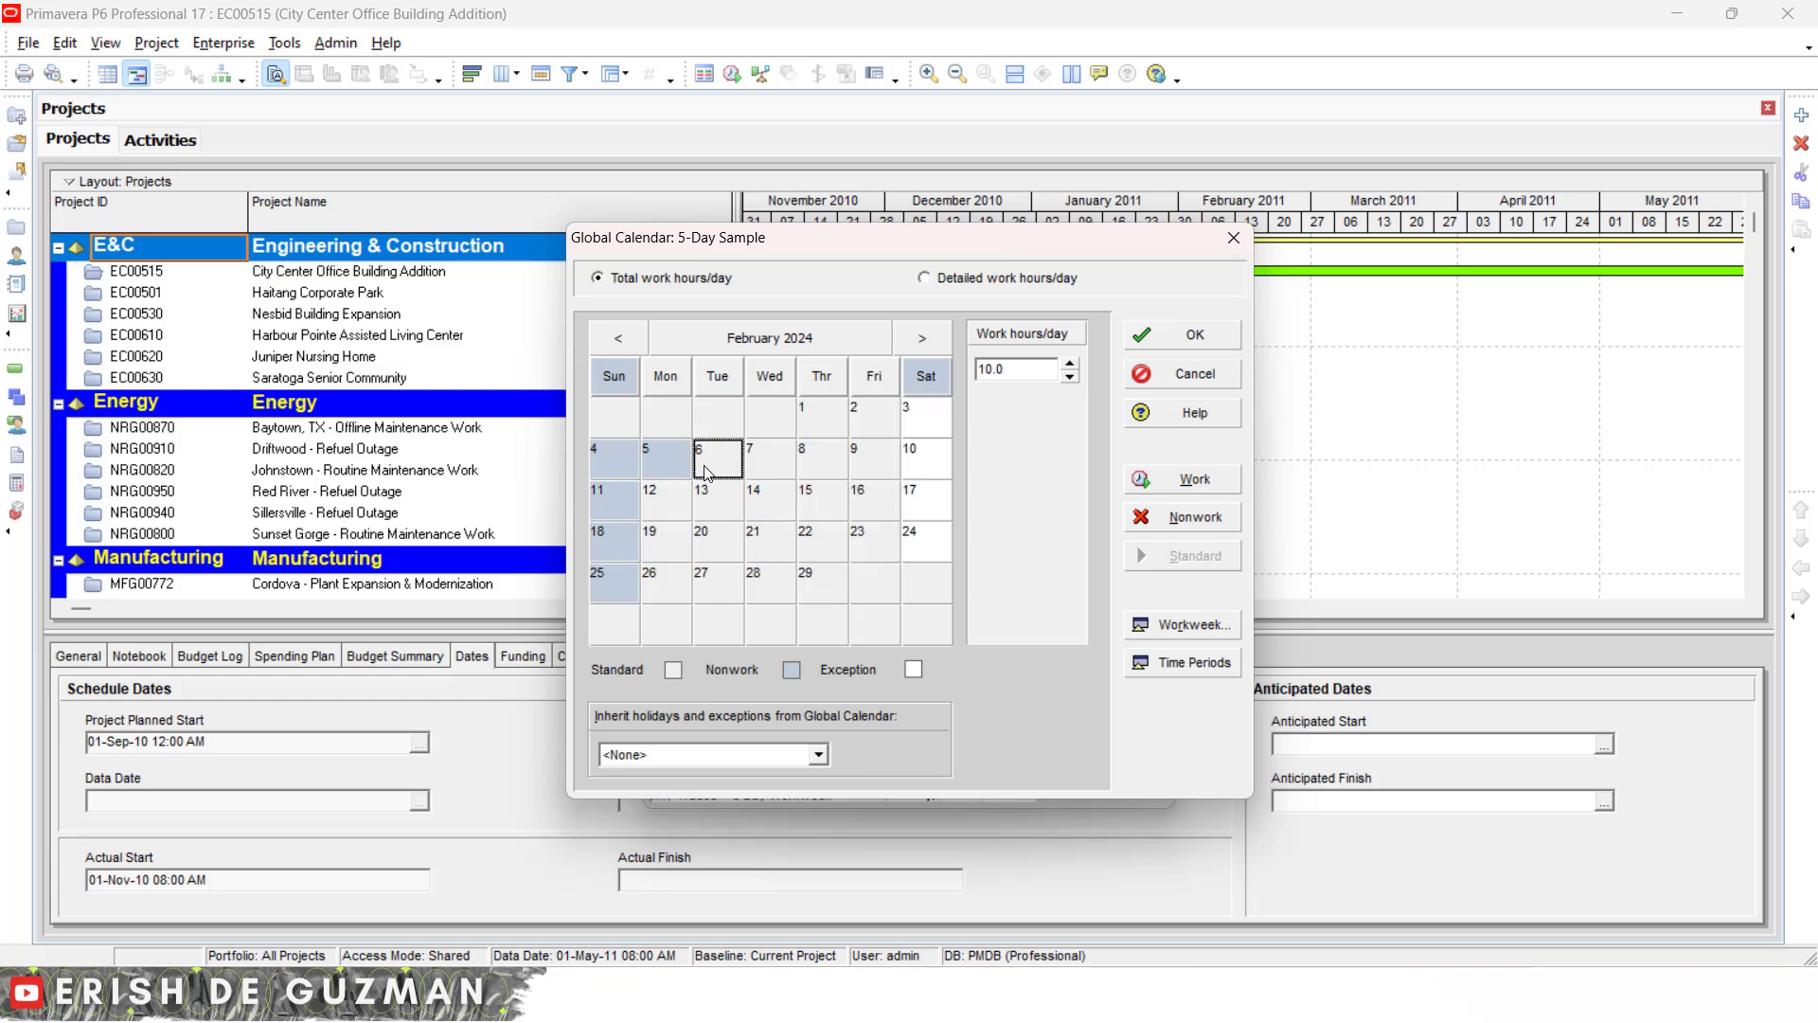
left_click(719, 502)
left_click(727, 465)
left_click(727, 552)
- Check the work hours of the Saturday column, each February Saturday, and 15, 22 and 23 February
left_click(927, 376)
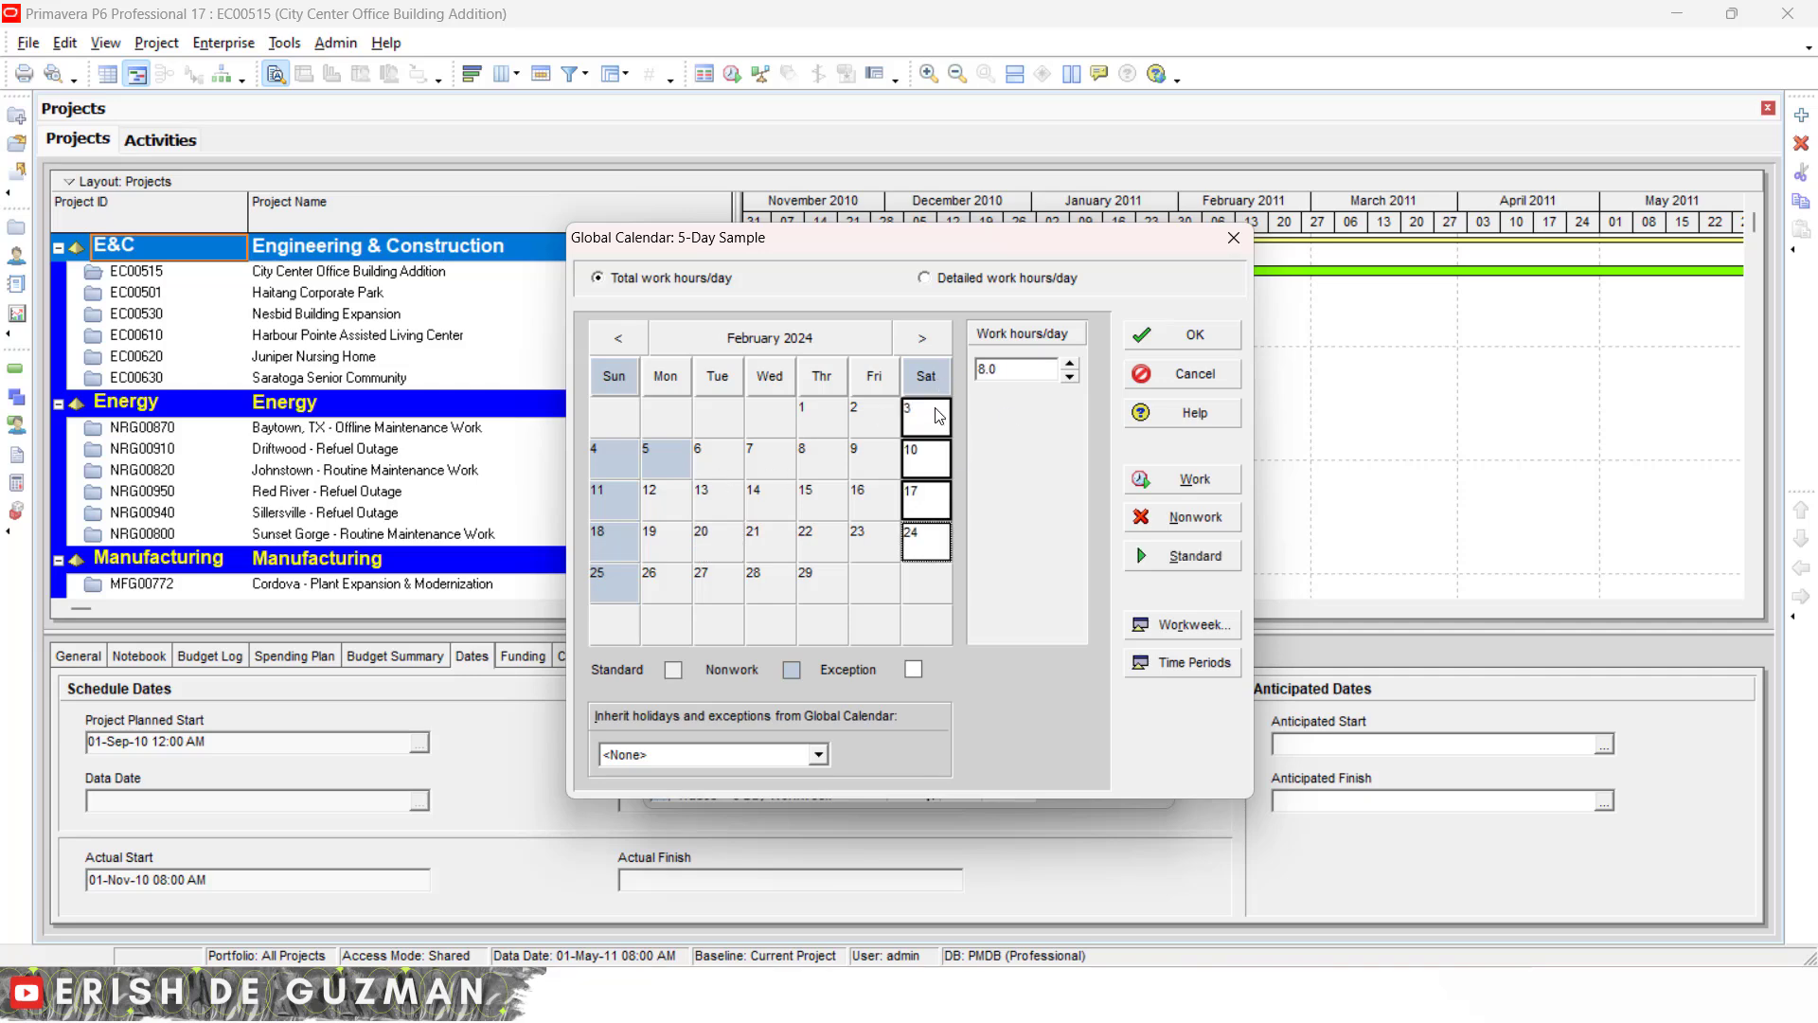
left_click(937, 415)
left_click(927, 471)
left_click(928, 499)
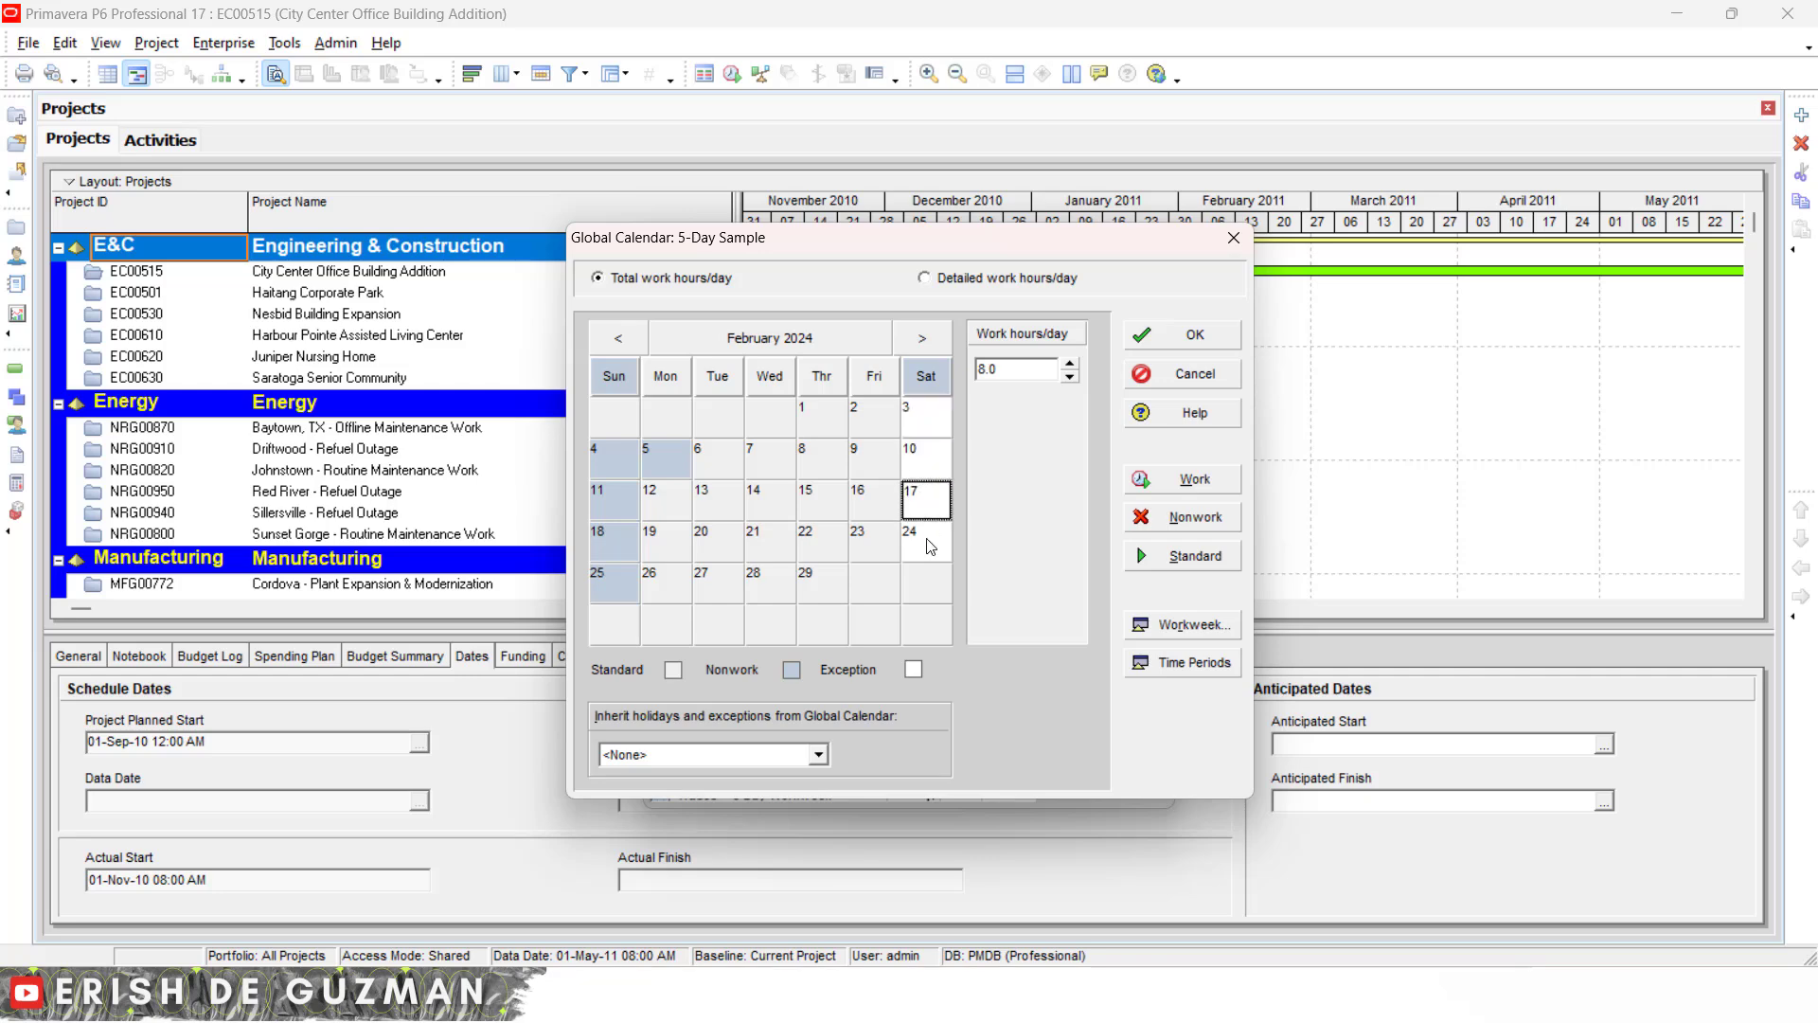
left_click(930, 546)
left_click(873, 557)
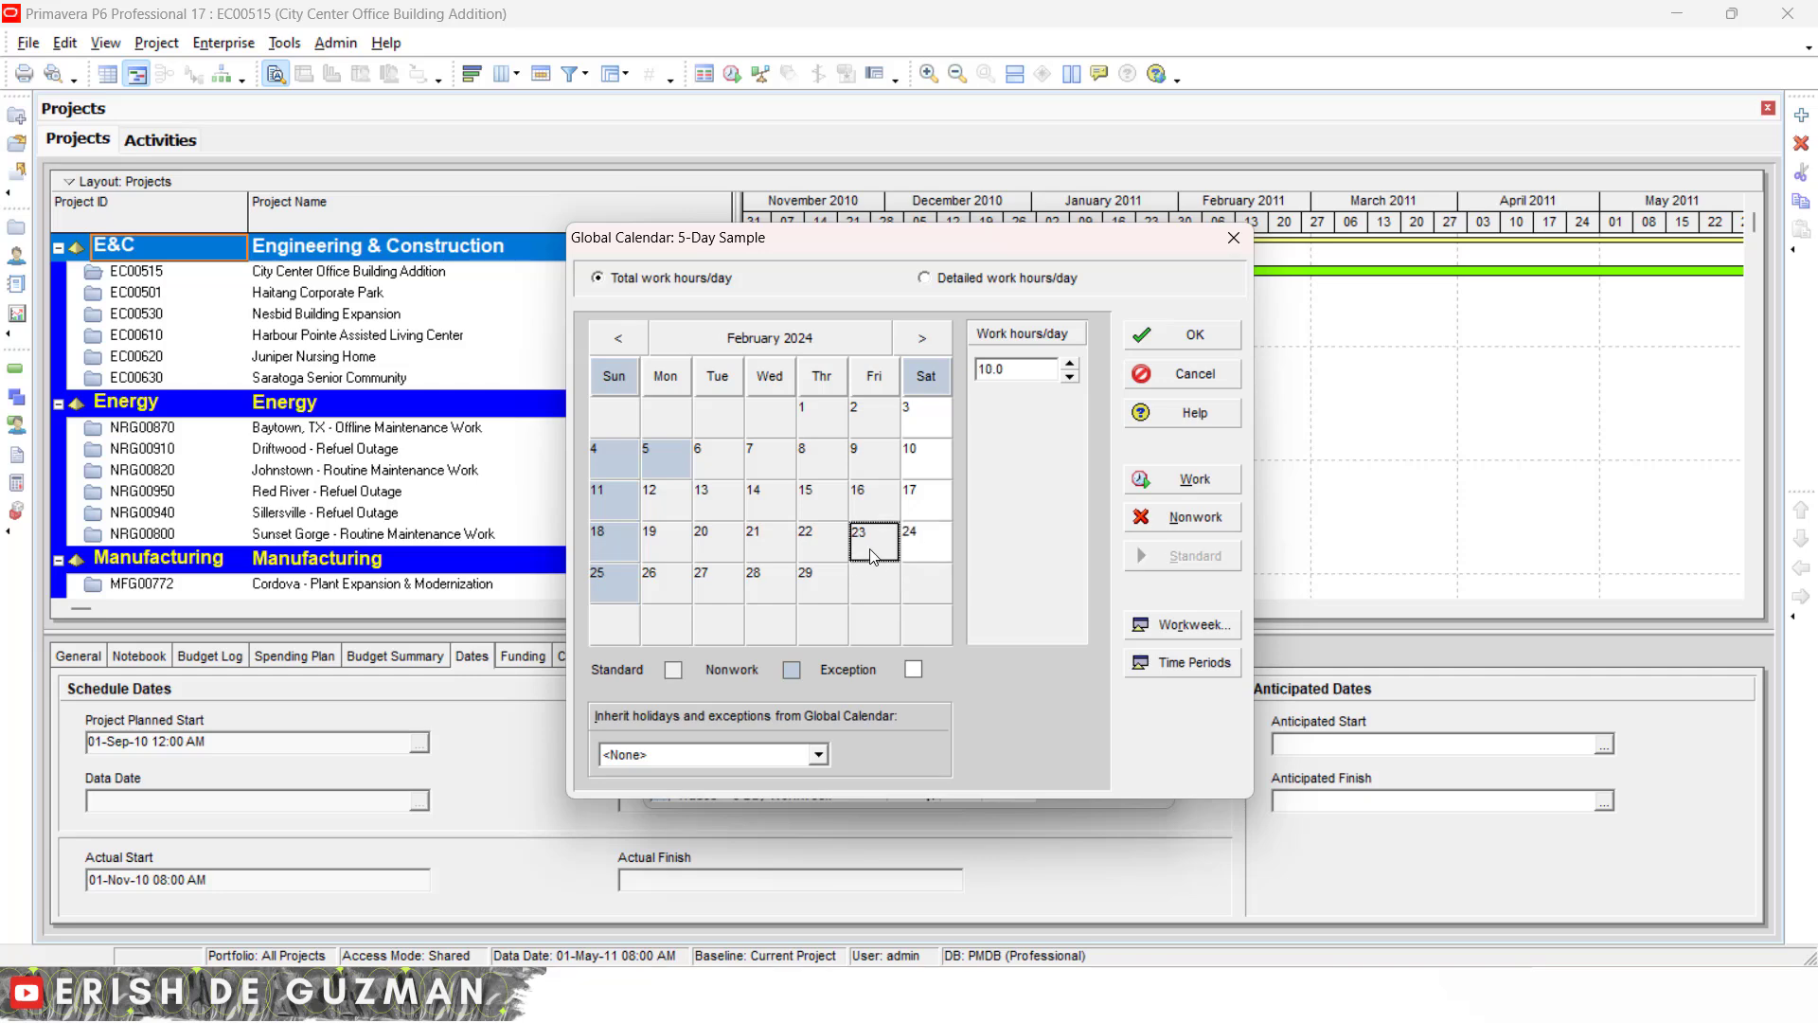
left_click(835, 549)
left_click(834, 504)
left_click(1447, 458)
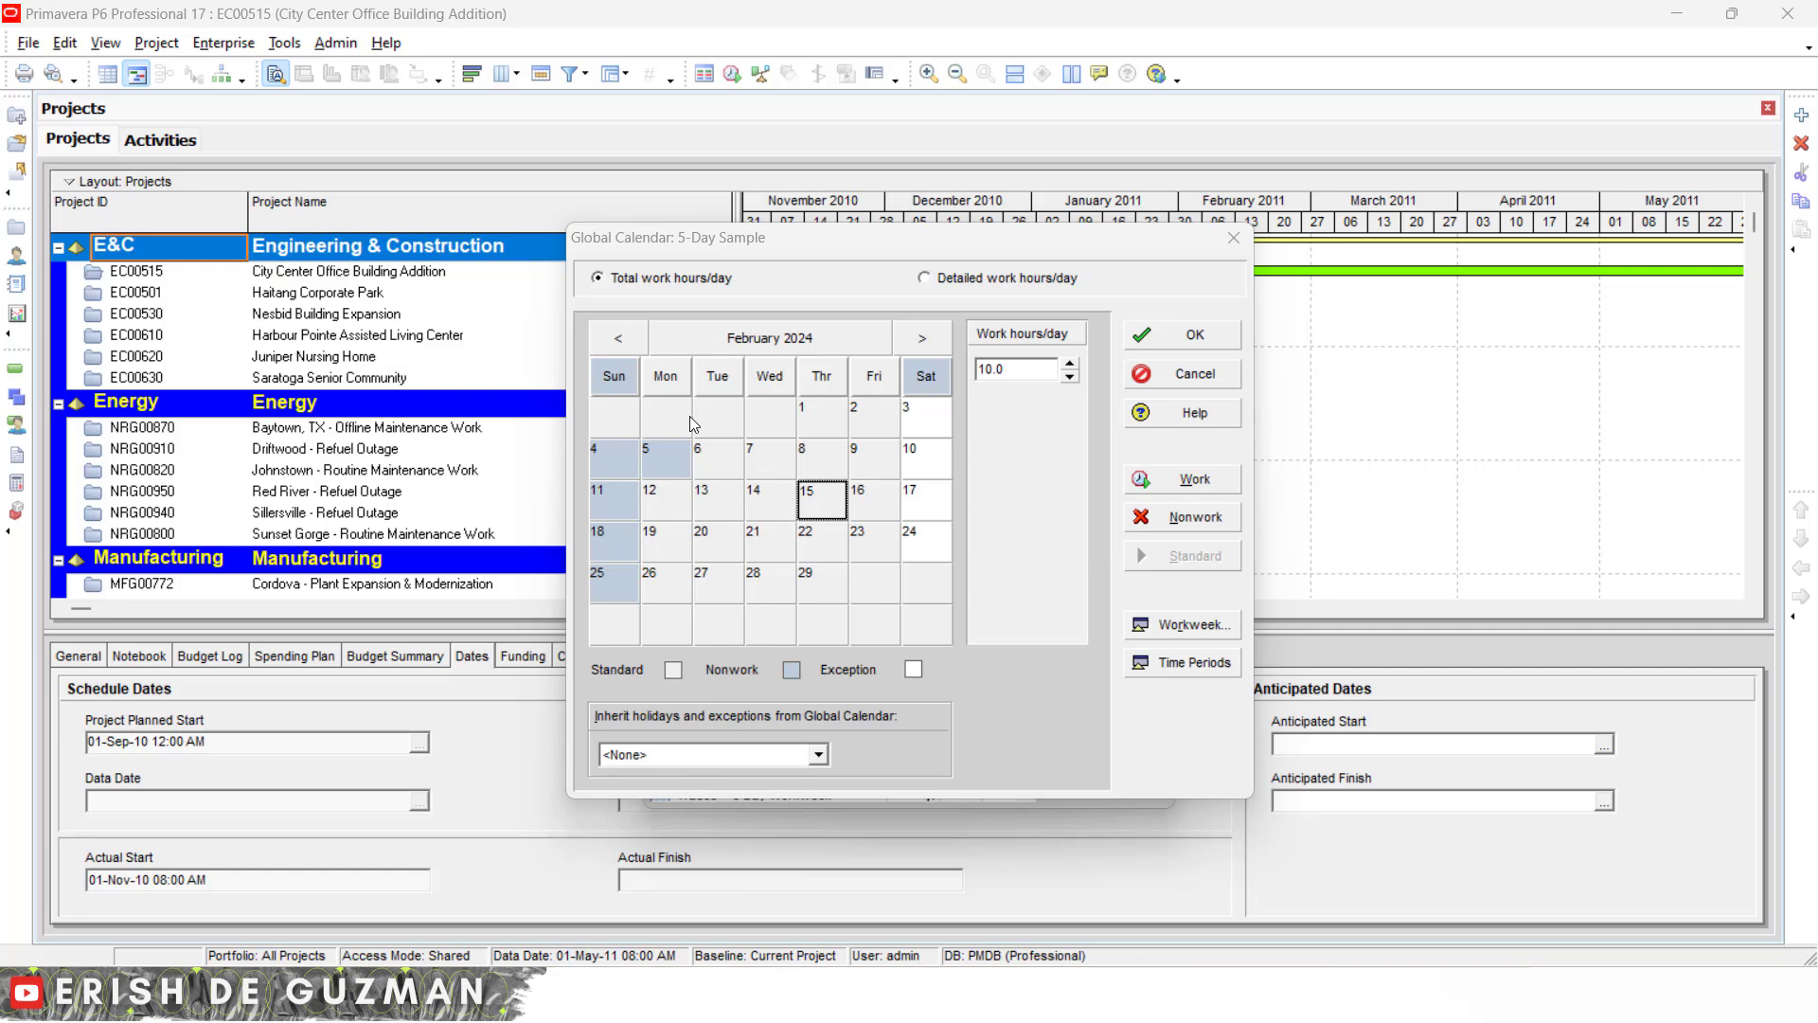
- Reset 5 February back to a standard calendar day
left_click(667, 473)
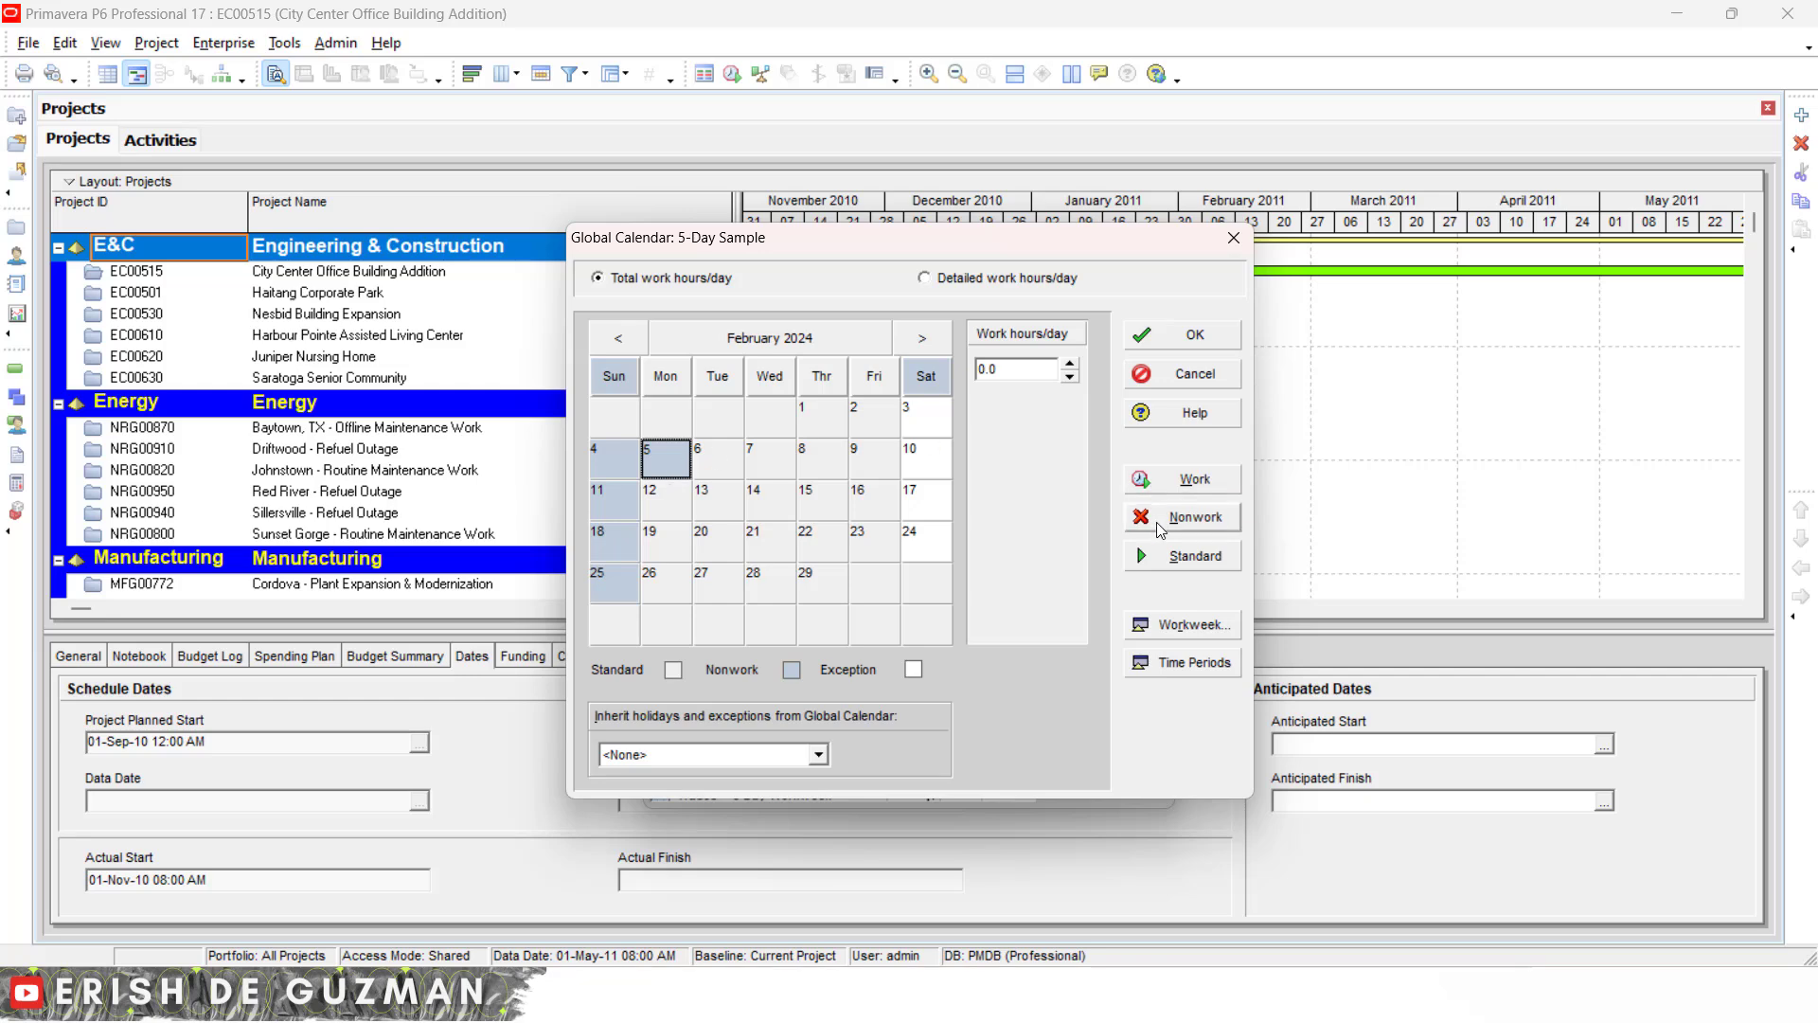
left_click(1192, 557)
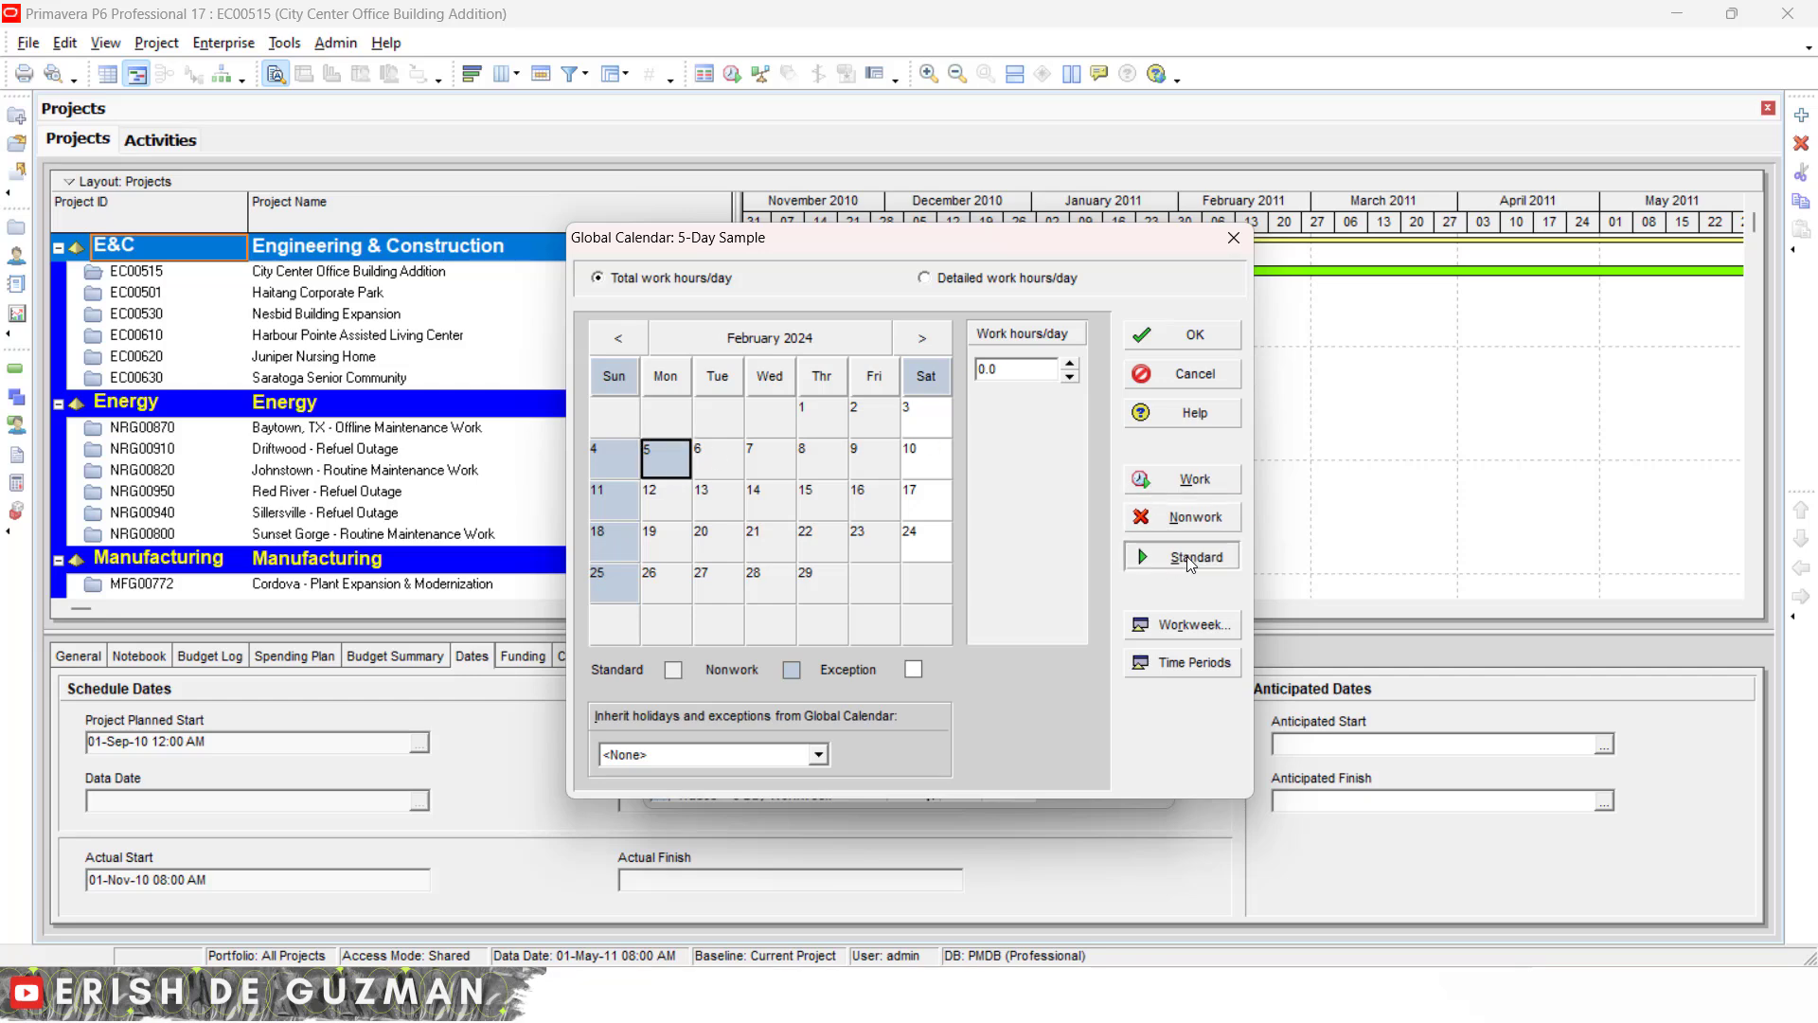
left_click(678, 511)
left_click(673, 453)
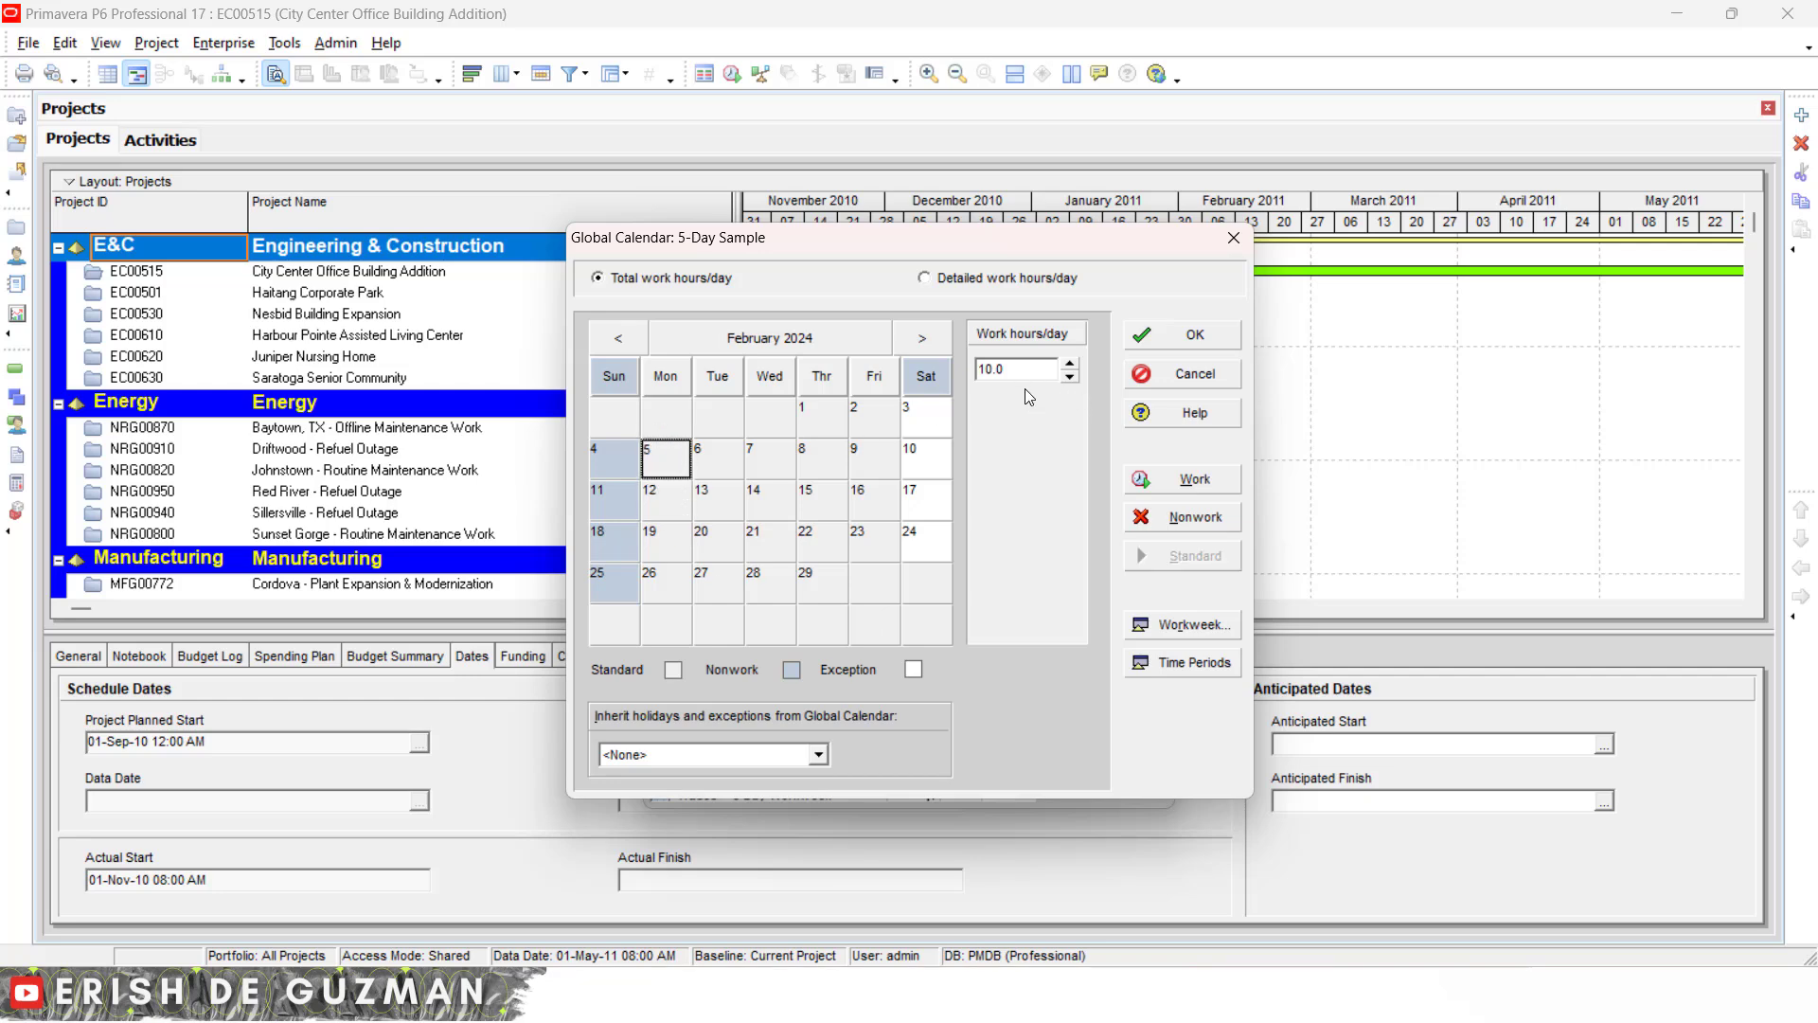
- Reset the February Saturdays 3, 10, 17 and 24 to standard days and close the calendar dialog
left_click(930, 422)
left_click(929, 383)
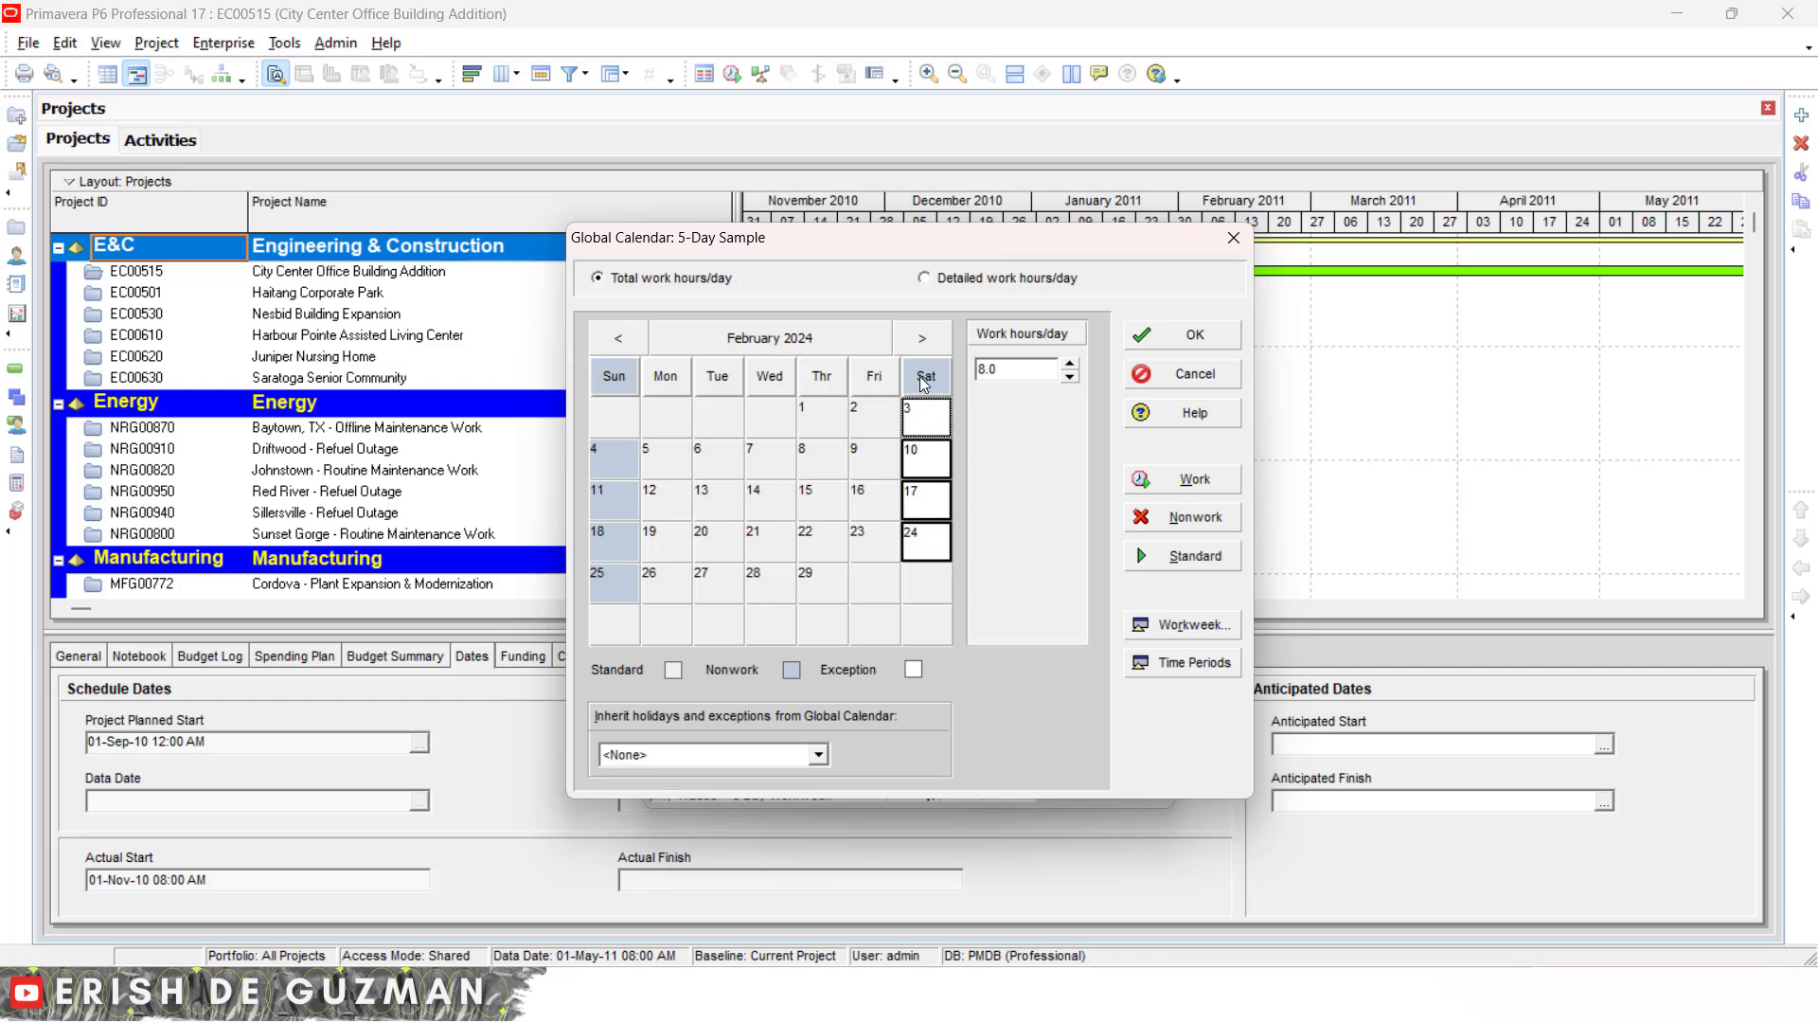
left_click(935, 428)
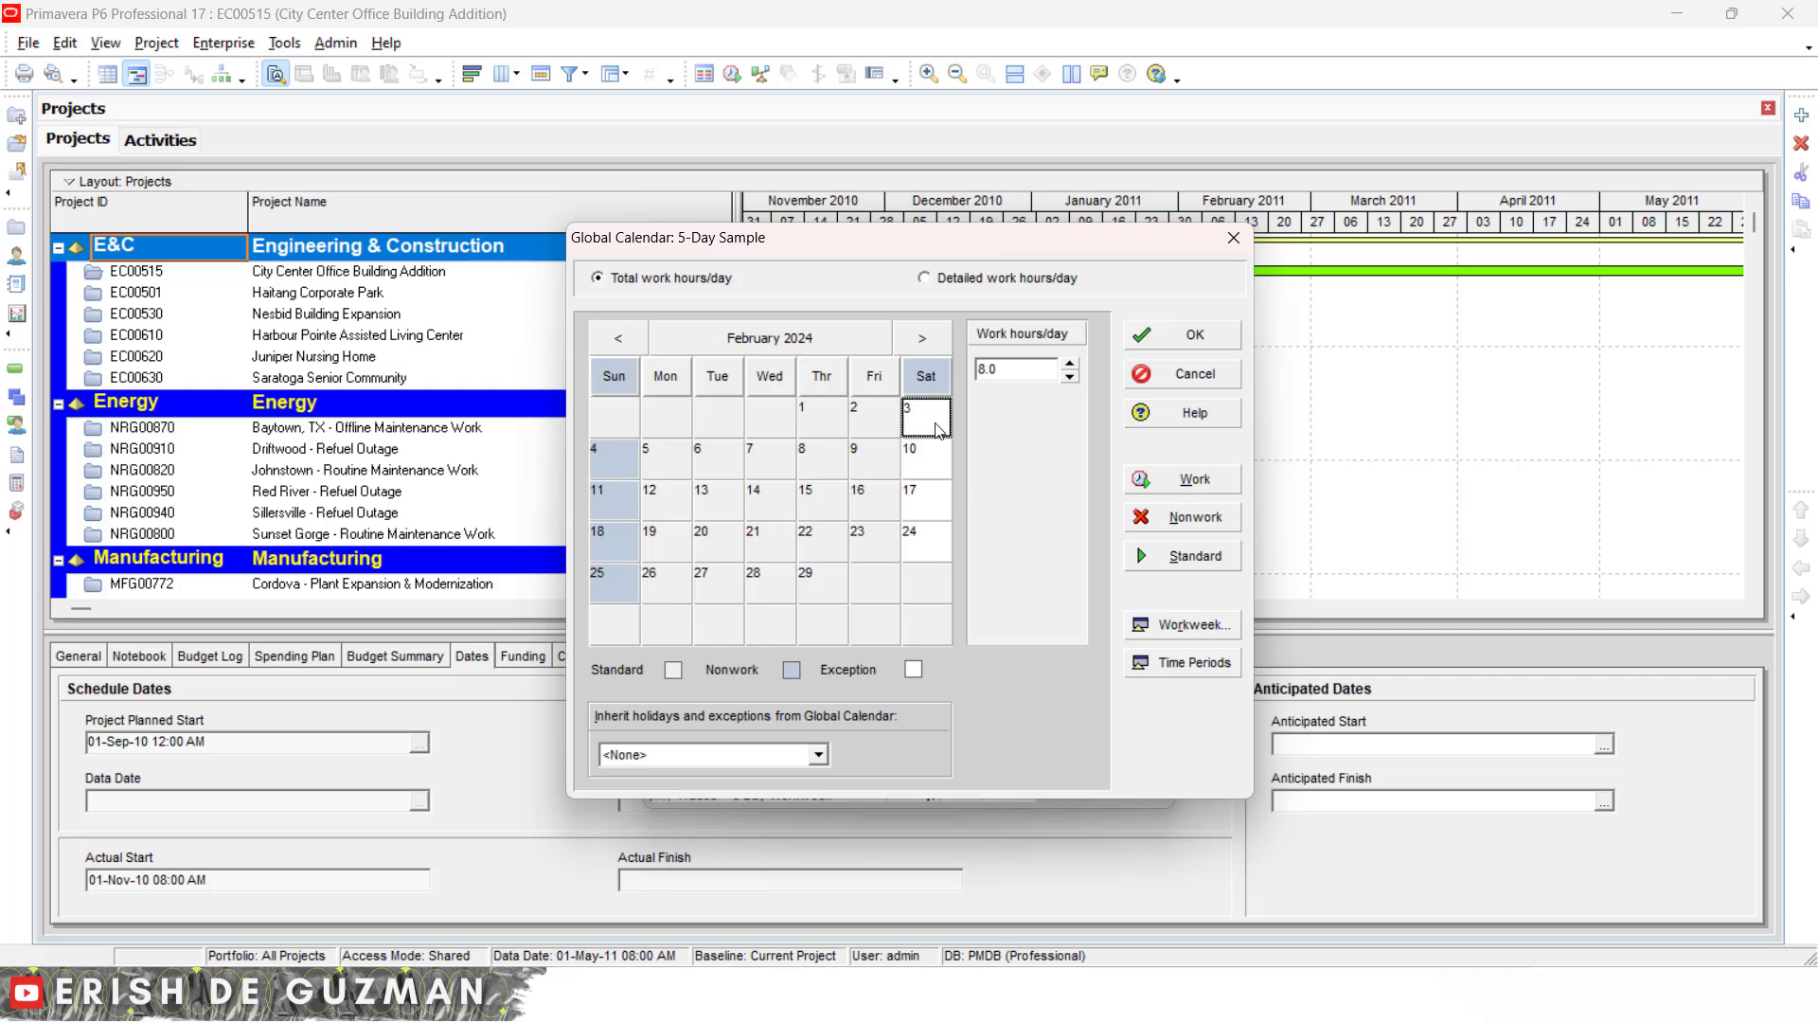
left_click_drag(928, 501, 934, 559)
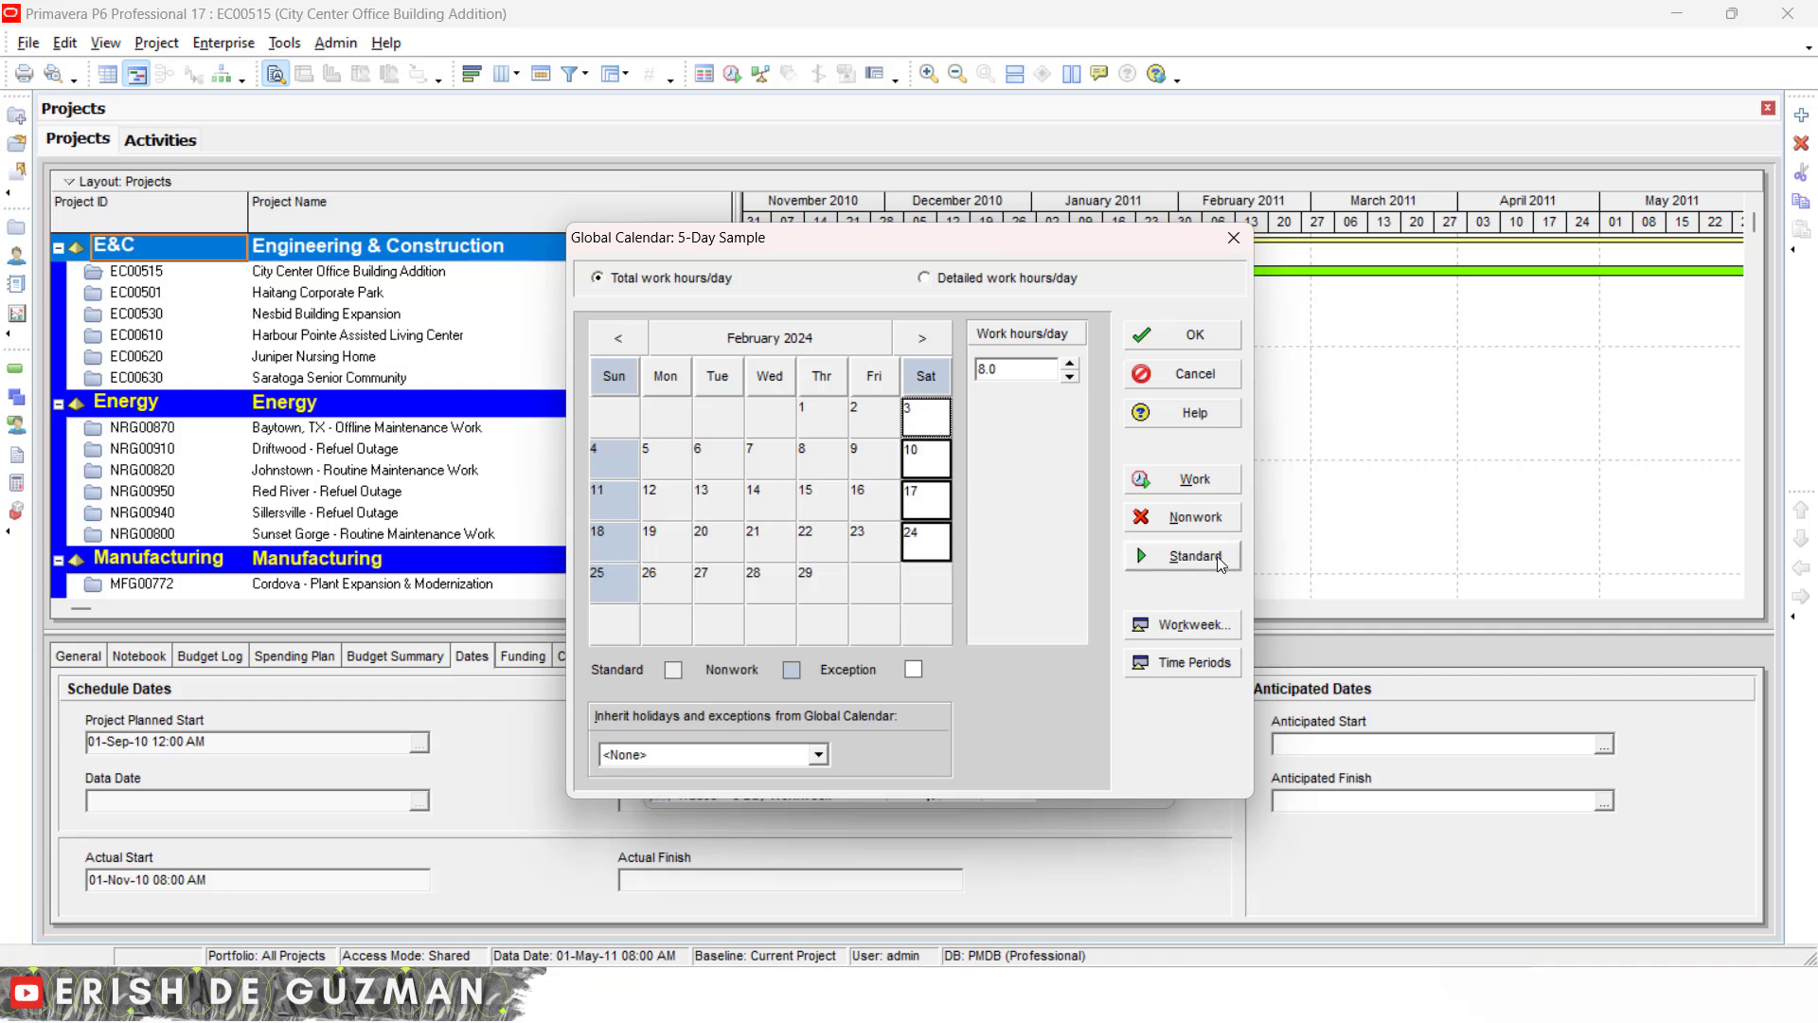
left_click(1218, 555)
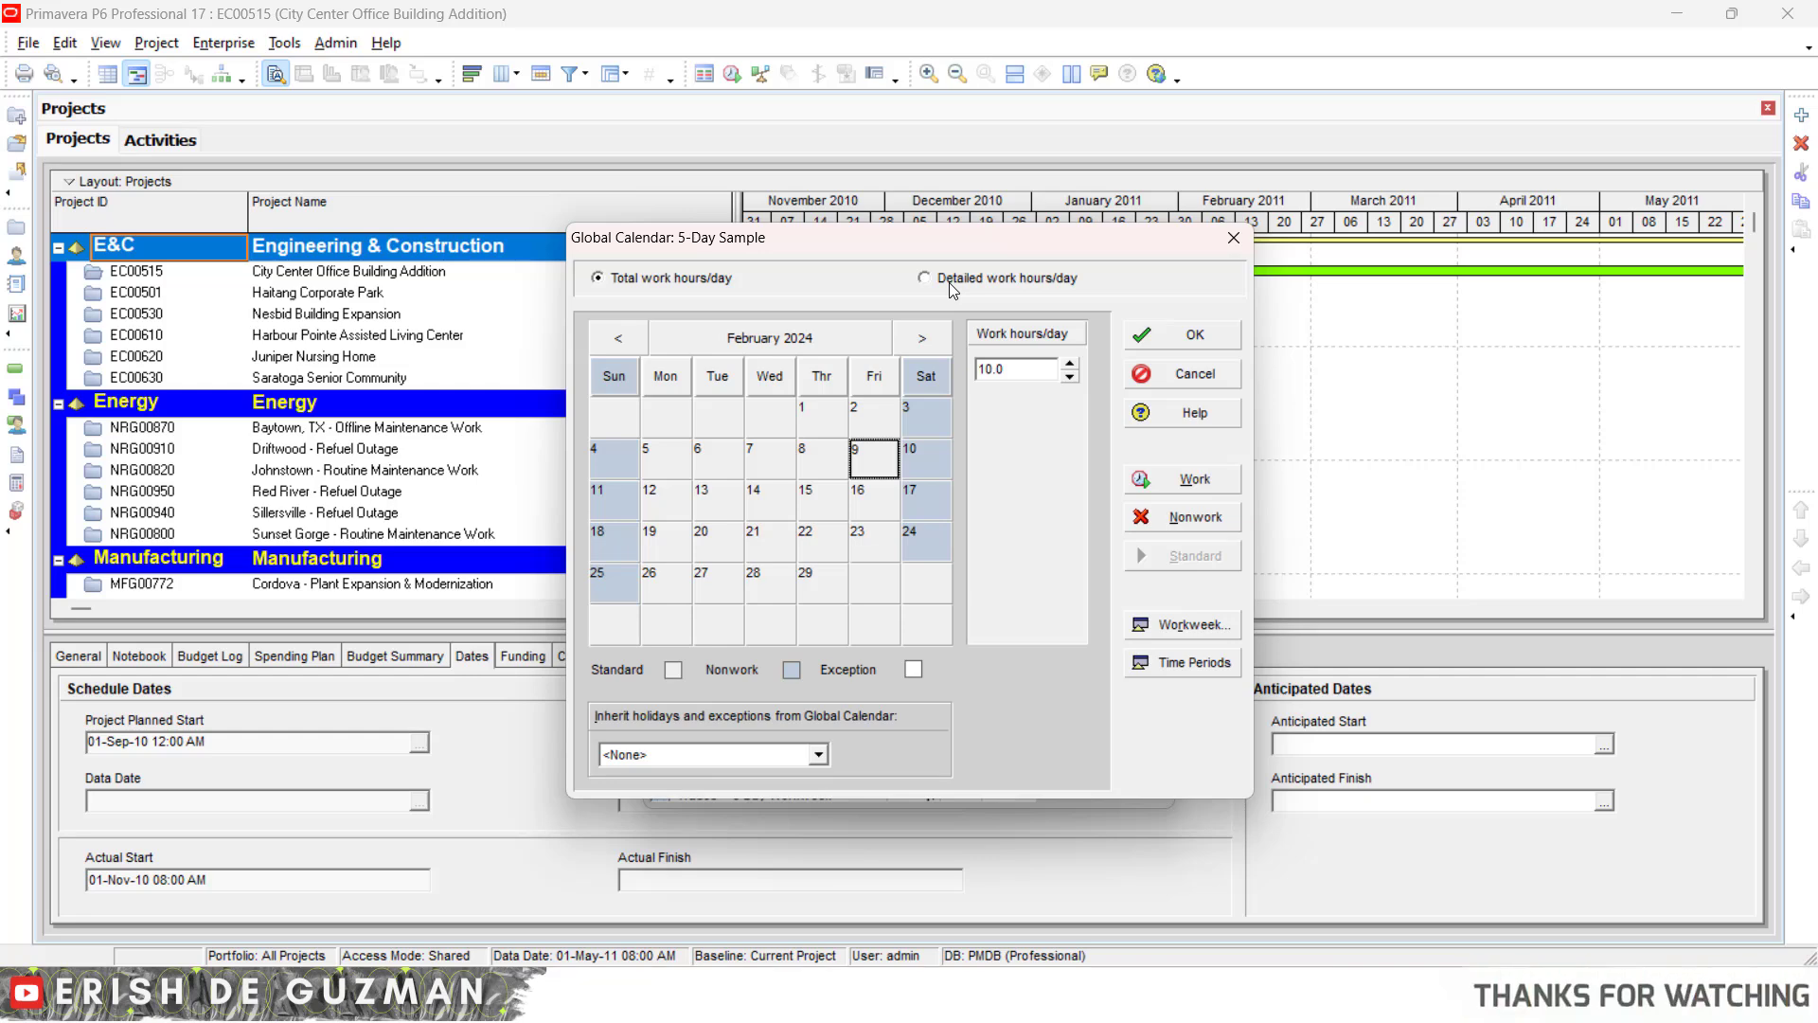
left_click(1234, 238)
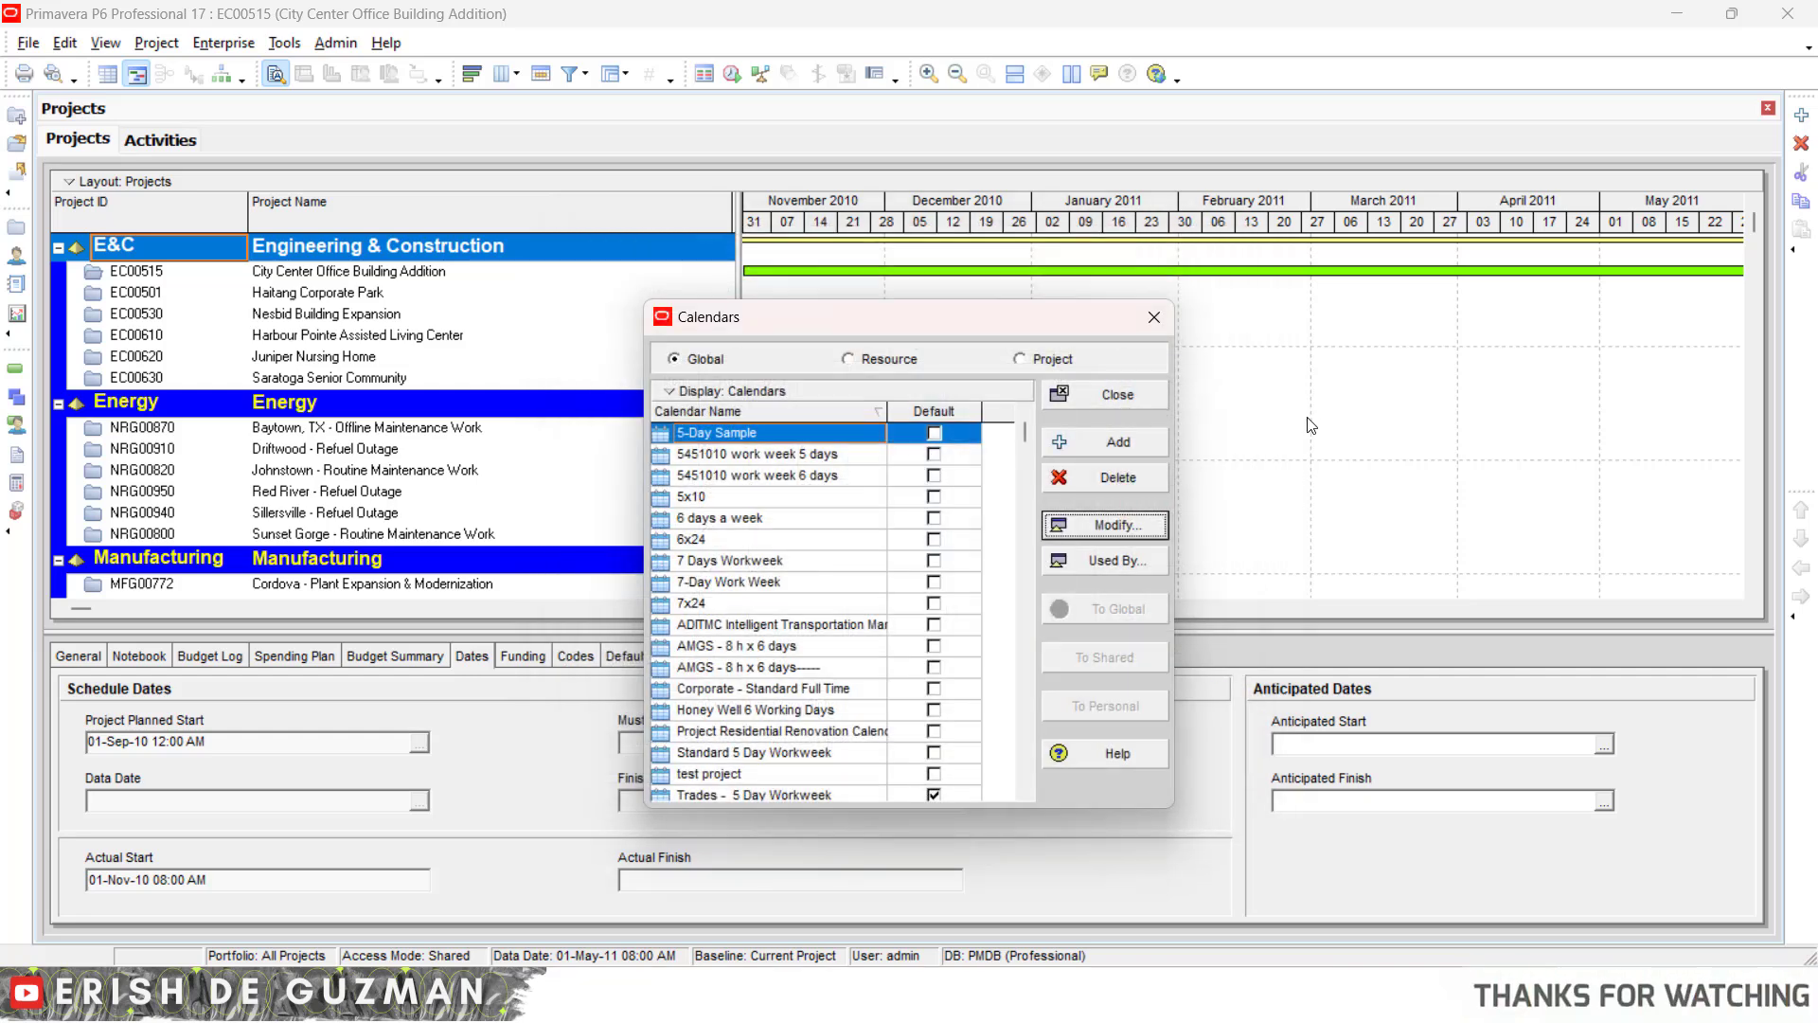